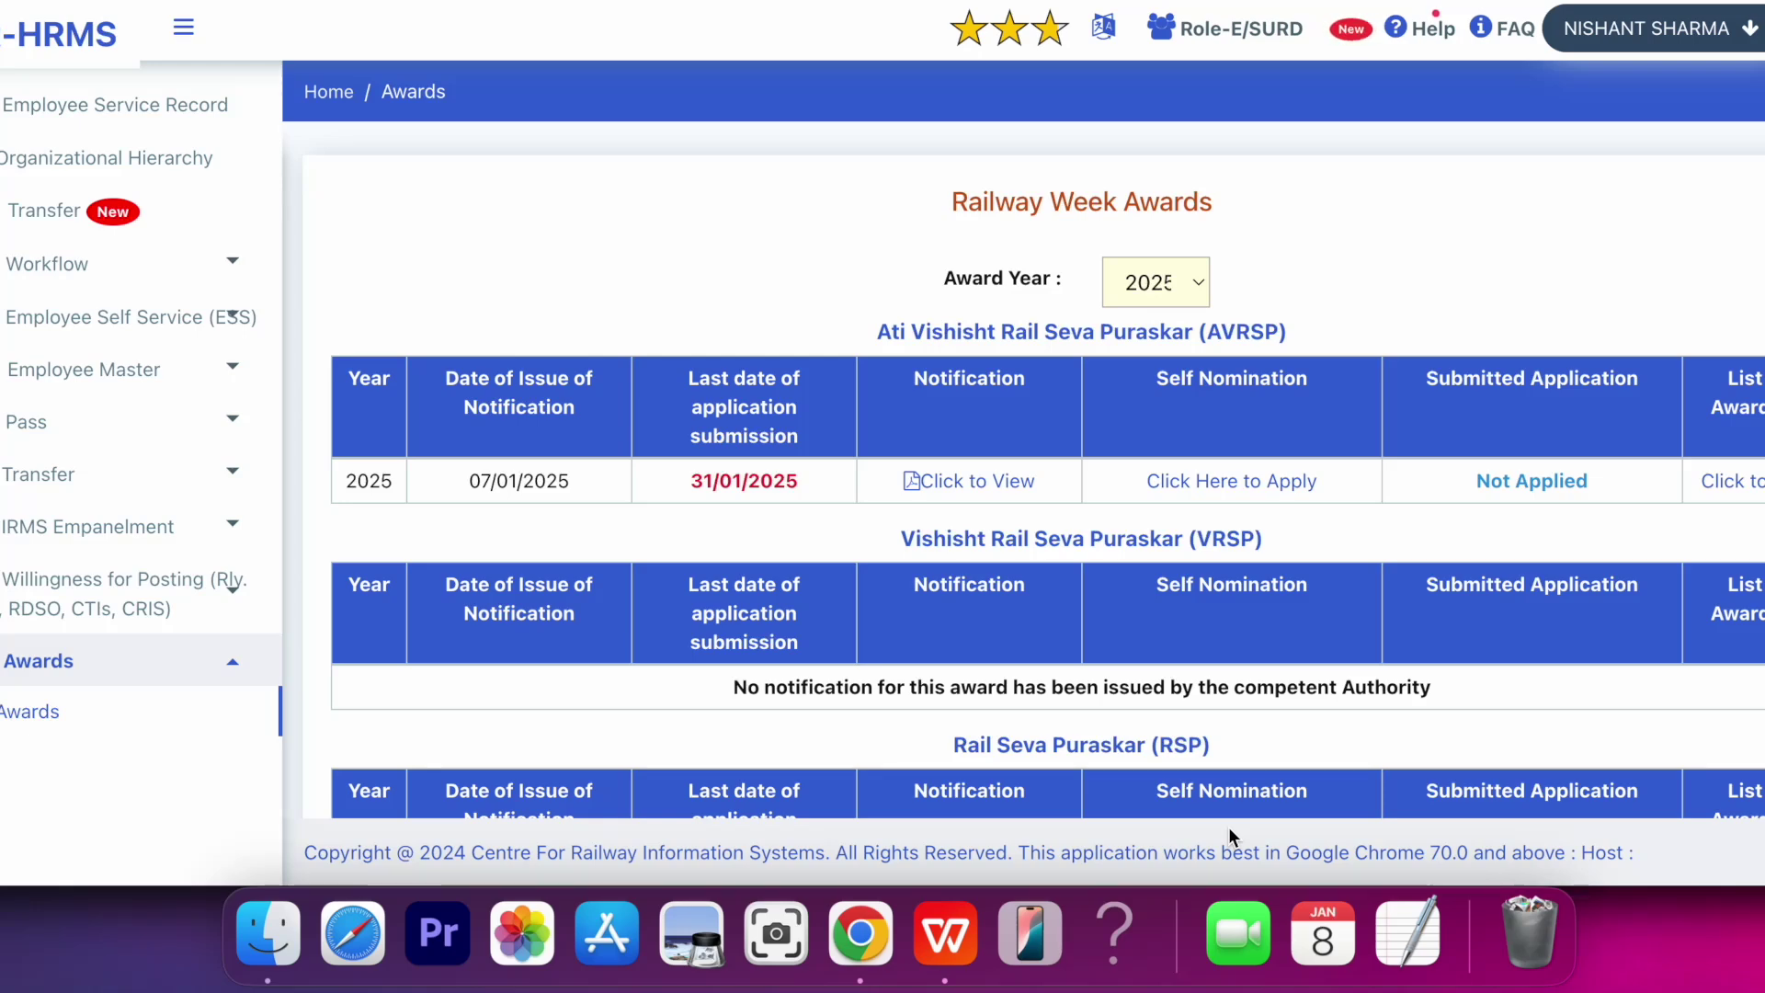
# Step: Review the AVRSP, VRSP and RSP award tables for the 2025 Railway Week Awards
pyautogui.scroll(-3, 812, 512)
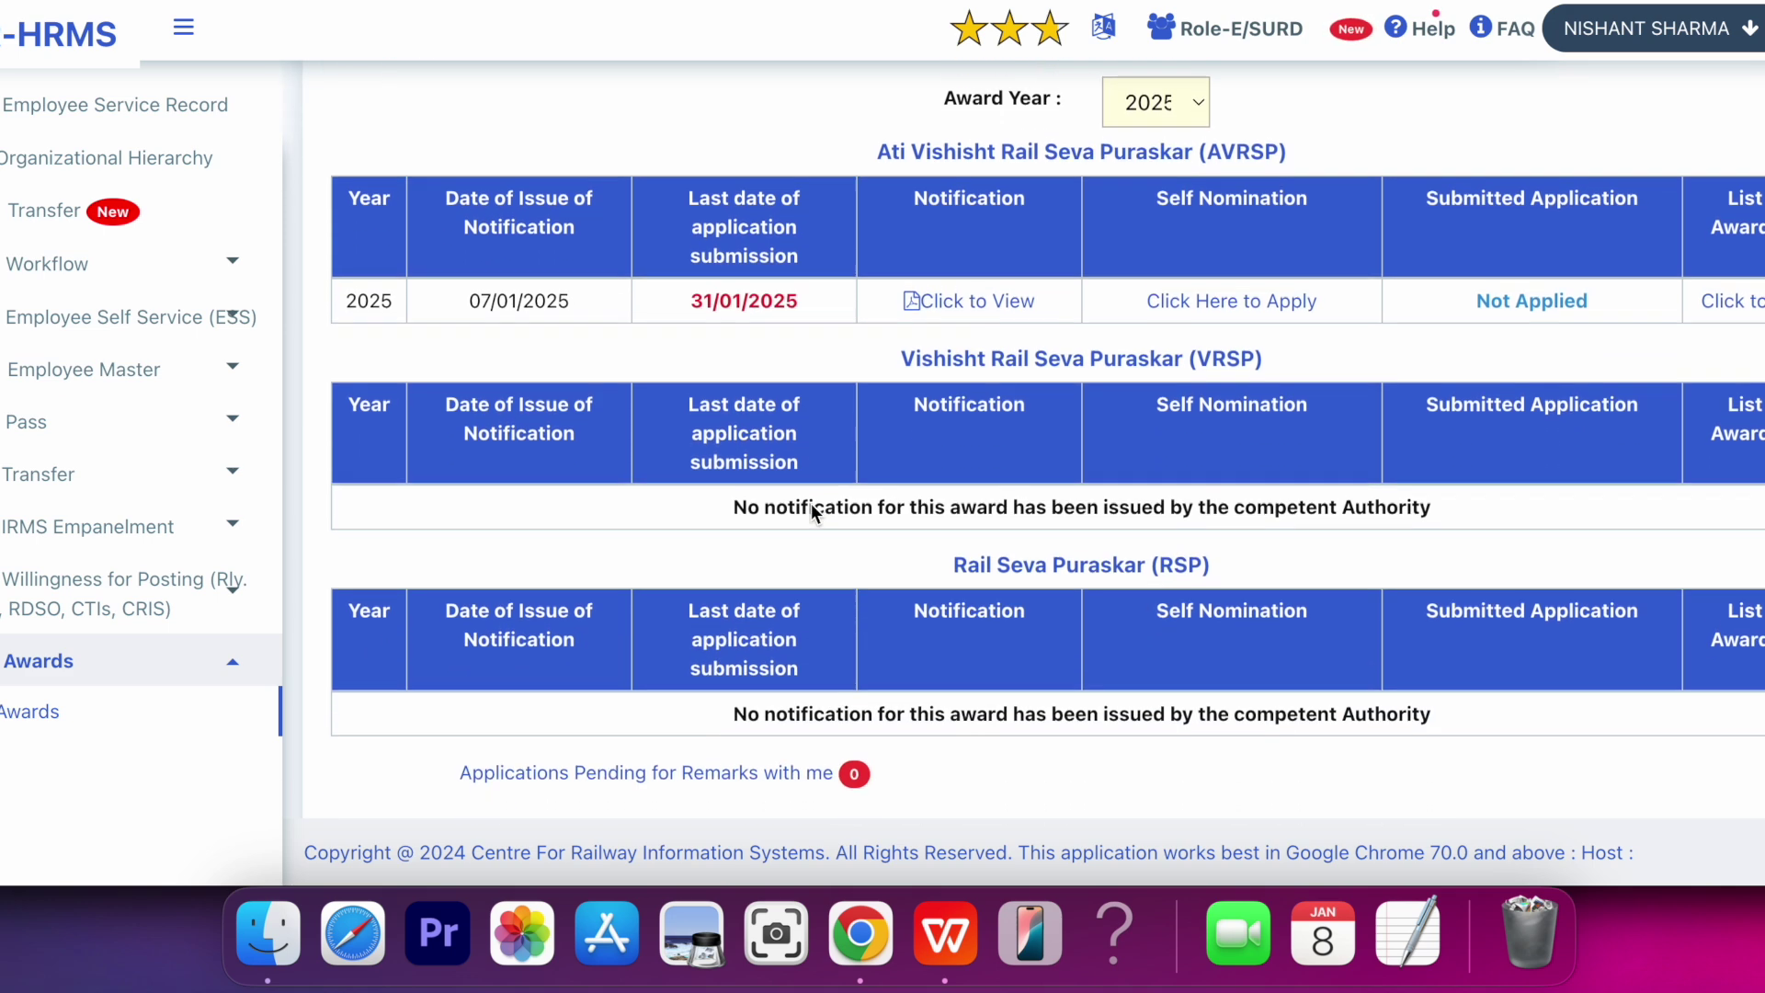
pyautogui.scroll(3, 811, 504)
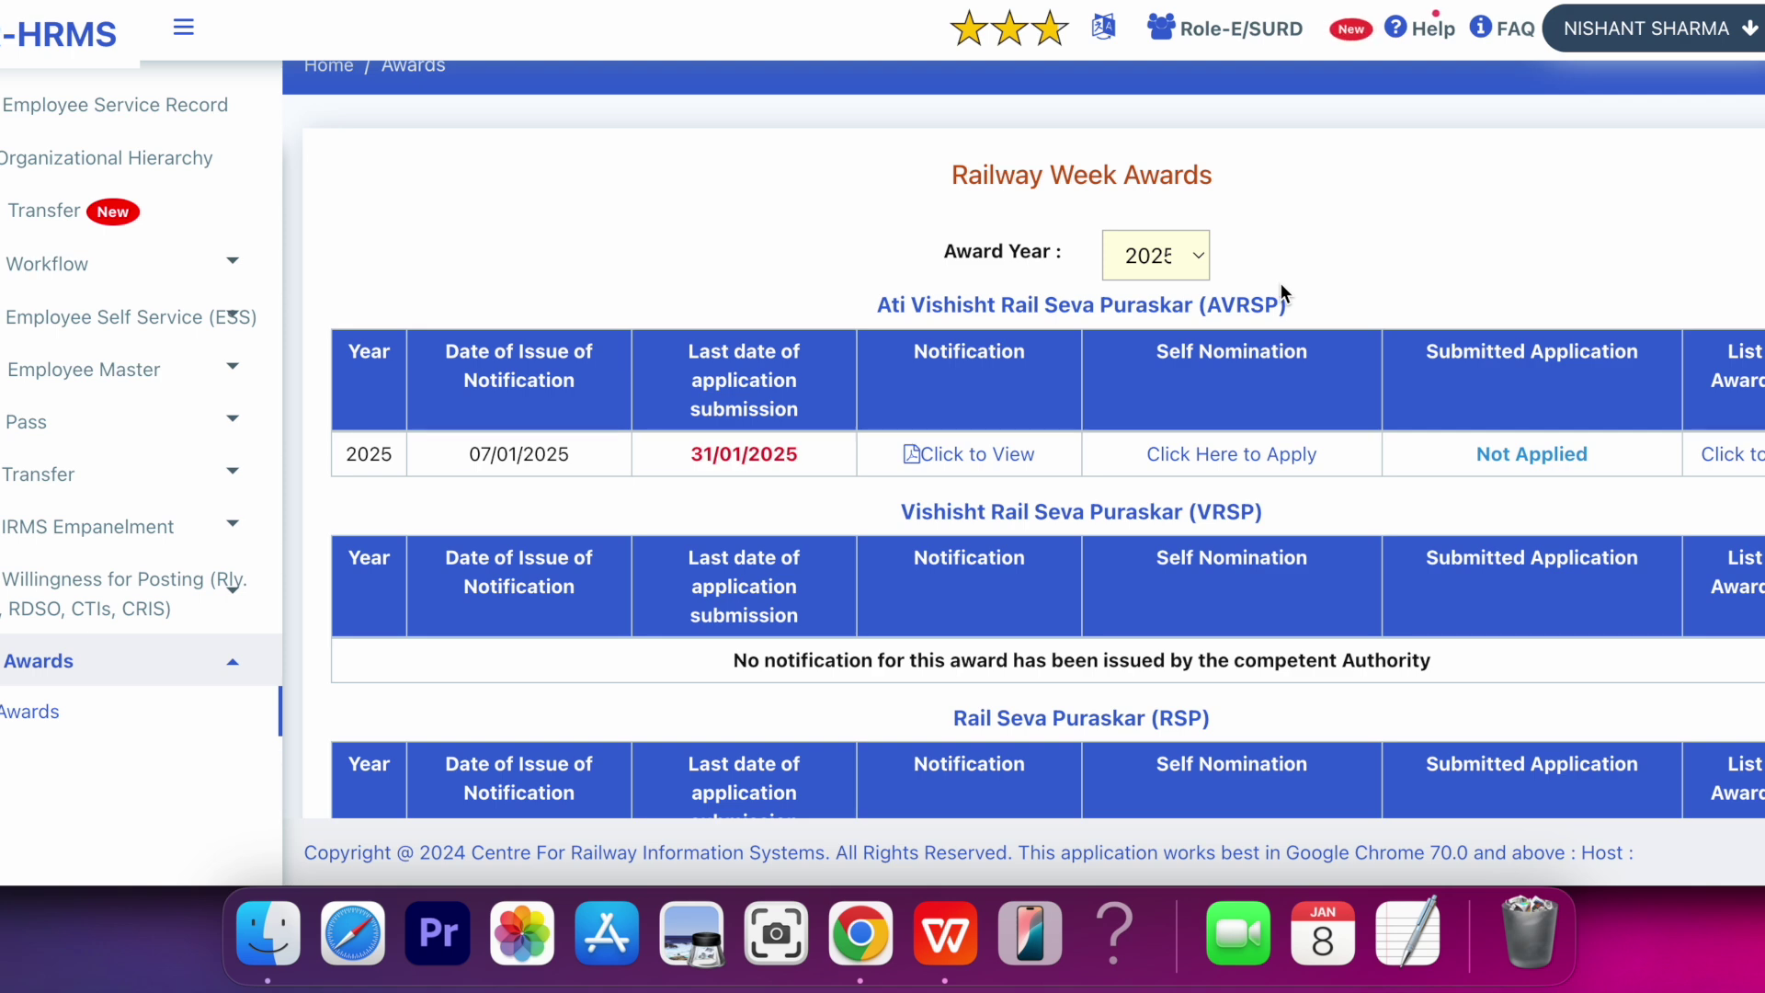
pyautogui.scroll(-1, 1280, 283)
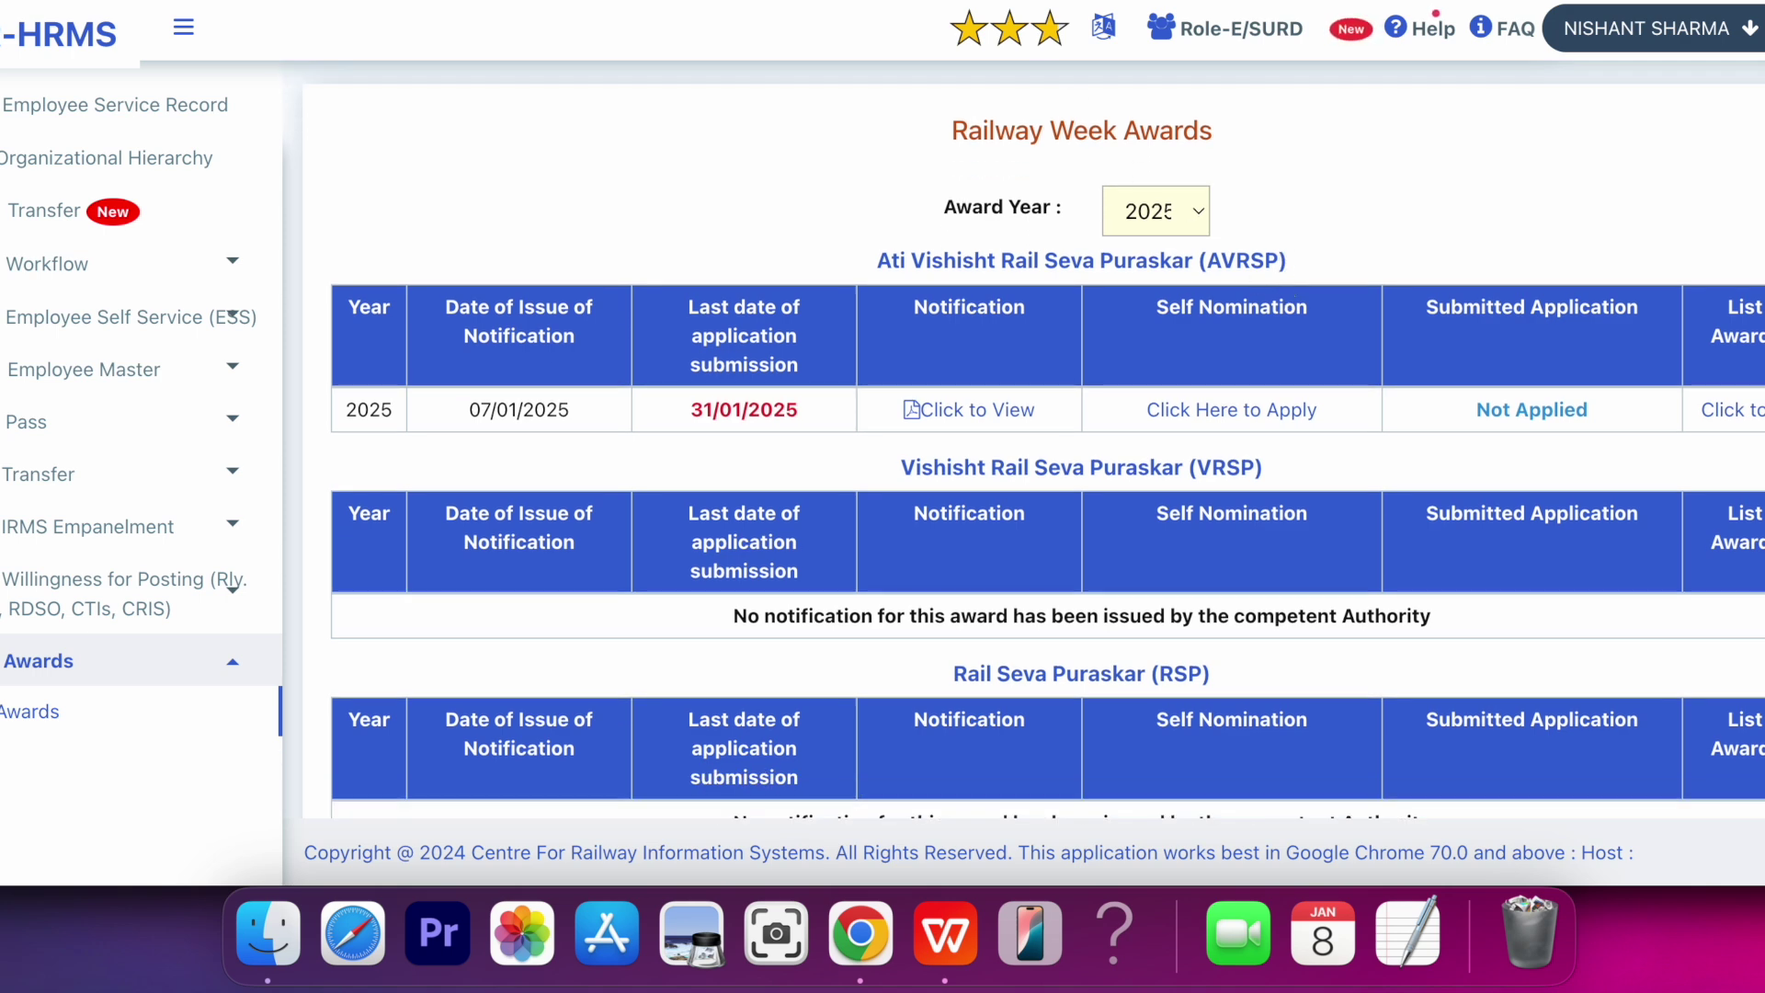
# Step: Check the opening page of the Railway Board's AVRSP-2025 notification PDF, then return to the HRMS awards page
pyautogui.hotkey('ctrl', 'Tab')
pyautogui.scroll(-2, 1036, 451)
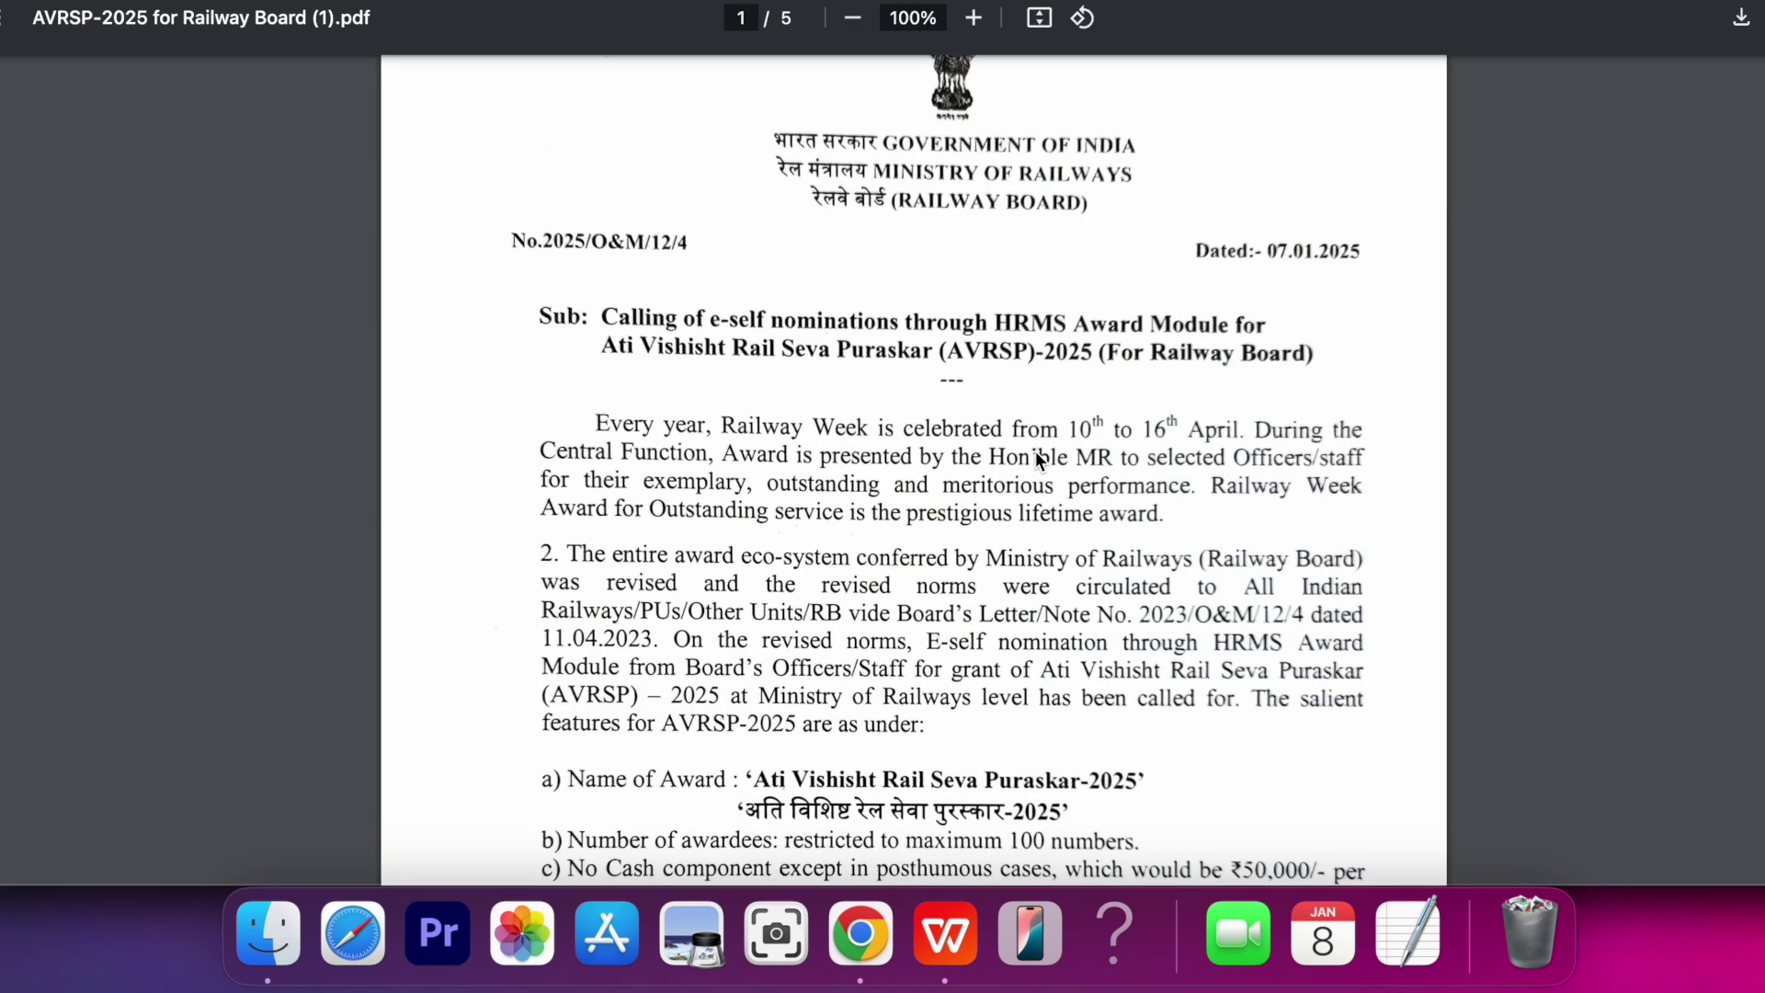
pyautogui.scroll(1, 1037, 457)
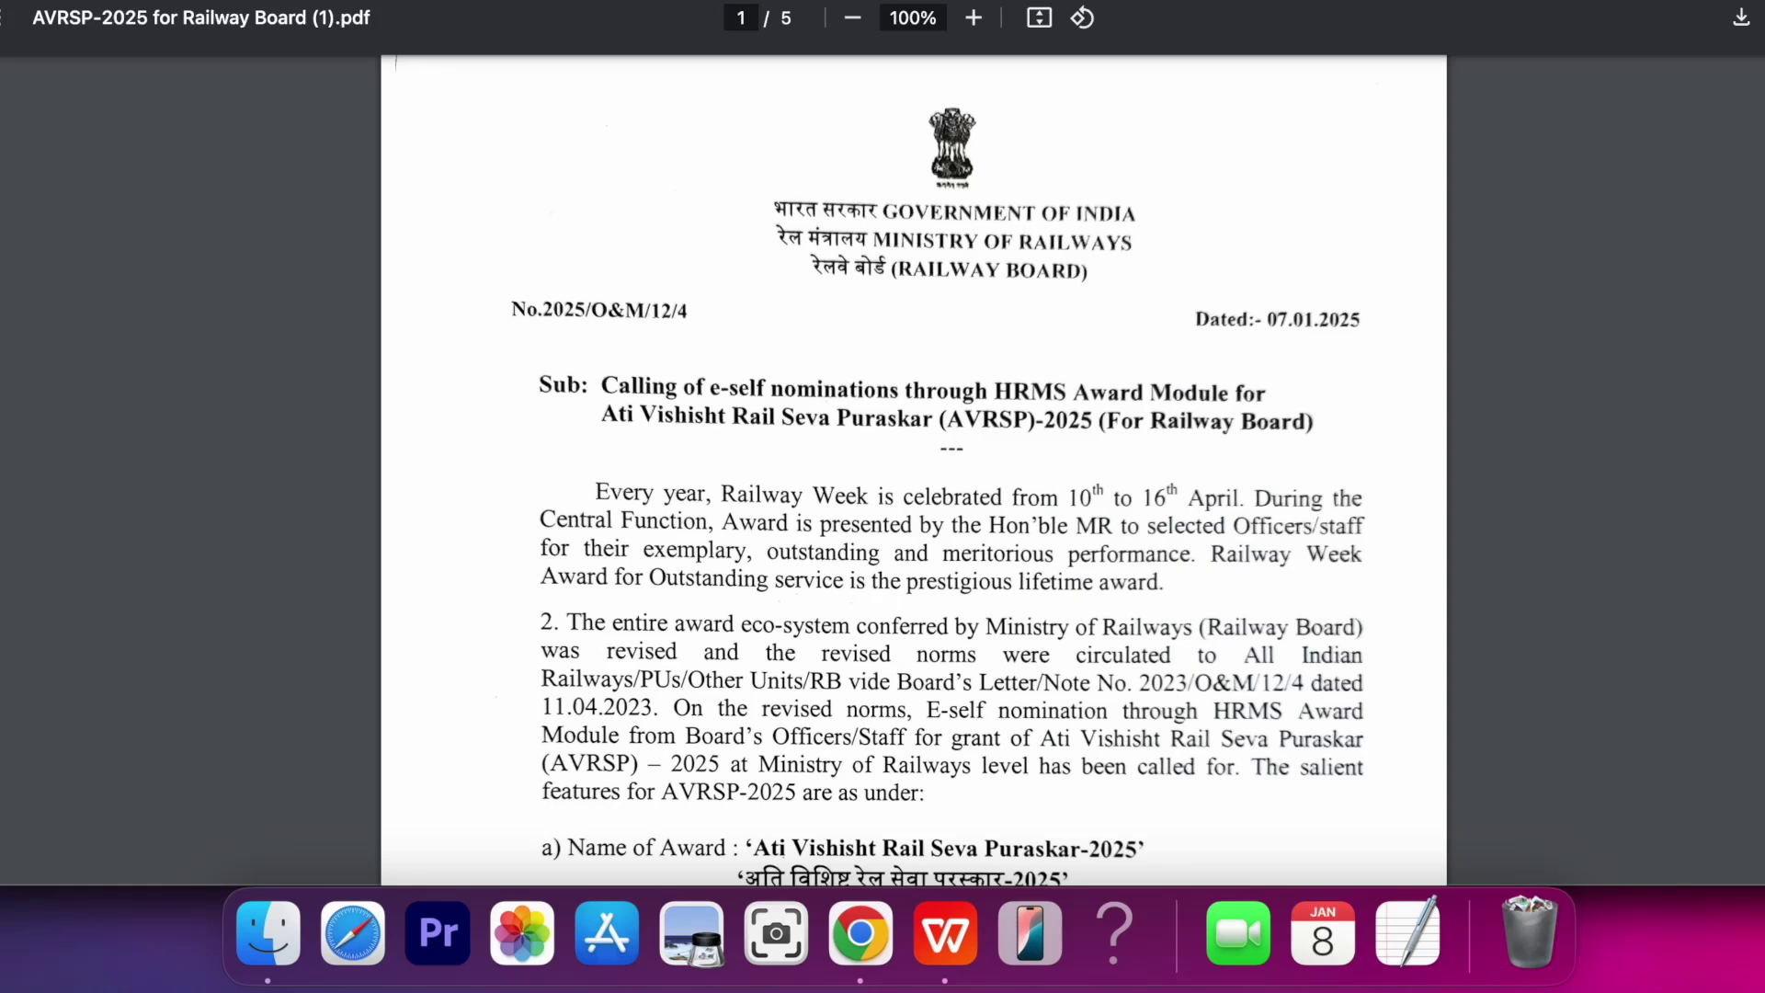
pyautogui.hotkey('ctrl', 'shift', 'Tab')
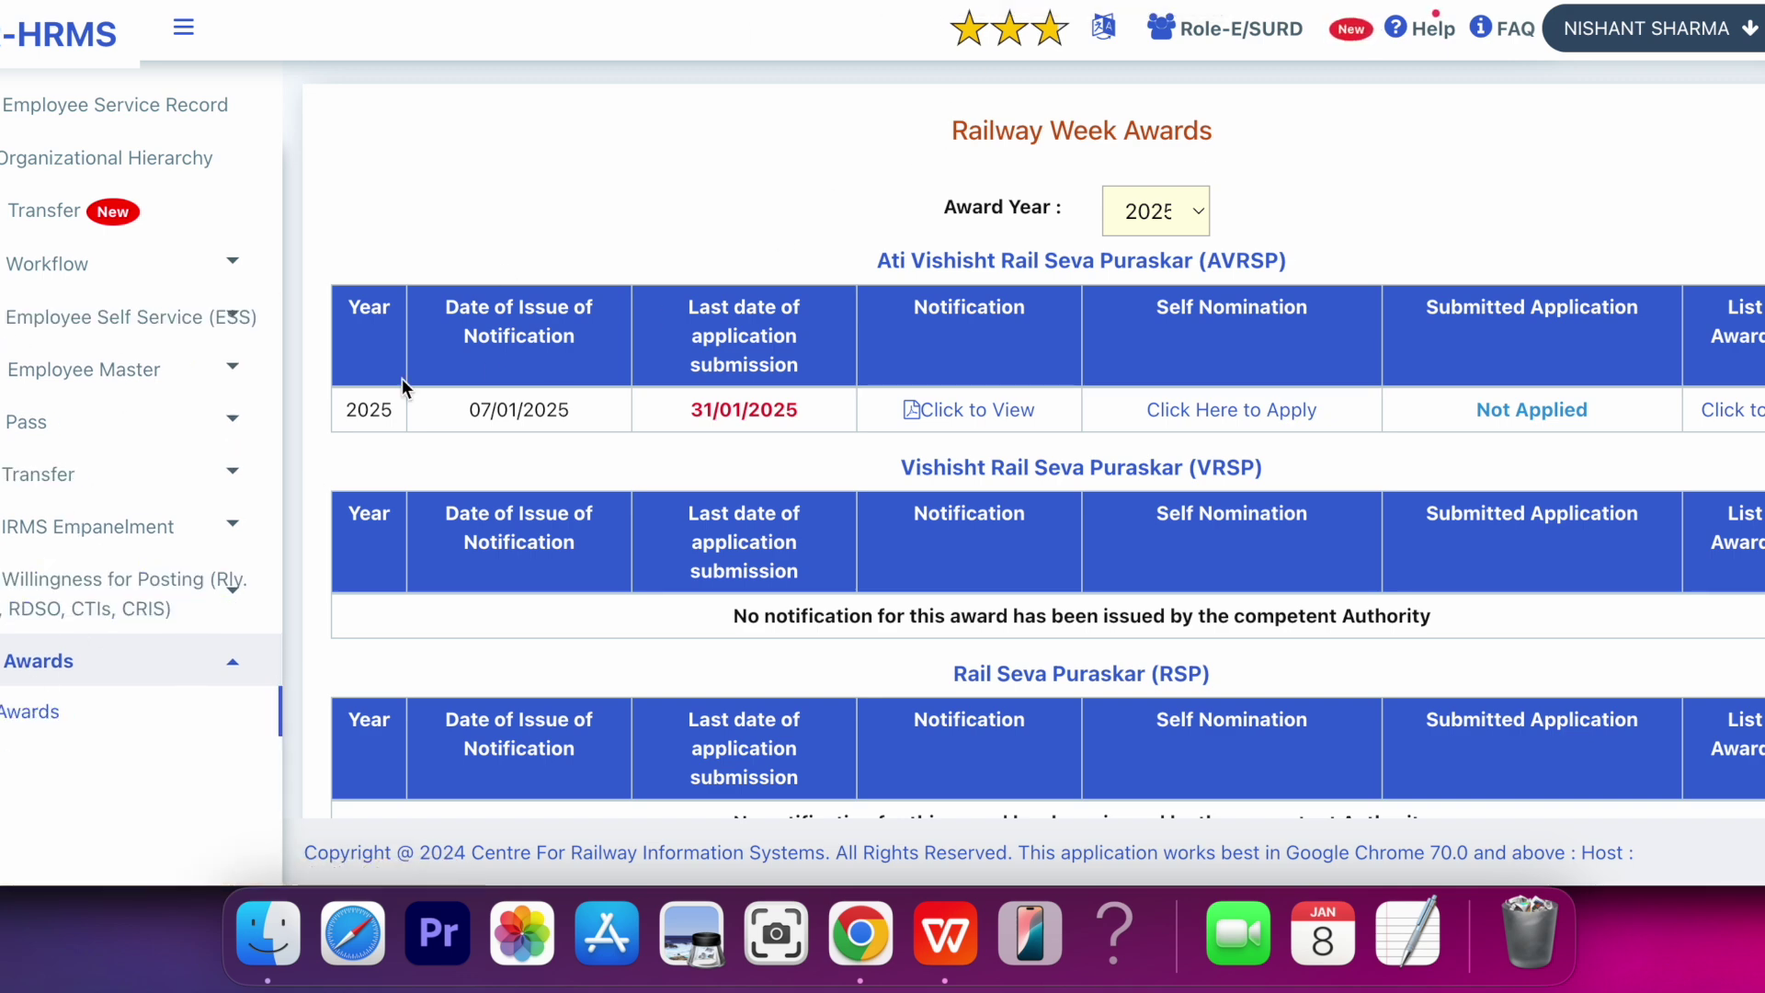
# Step: Reload the Awards page, open the 2025 AVRSP notification and read its subject and introductory paragraphs
pyautogui.click(41, 710)
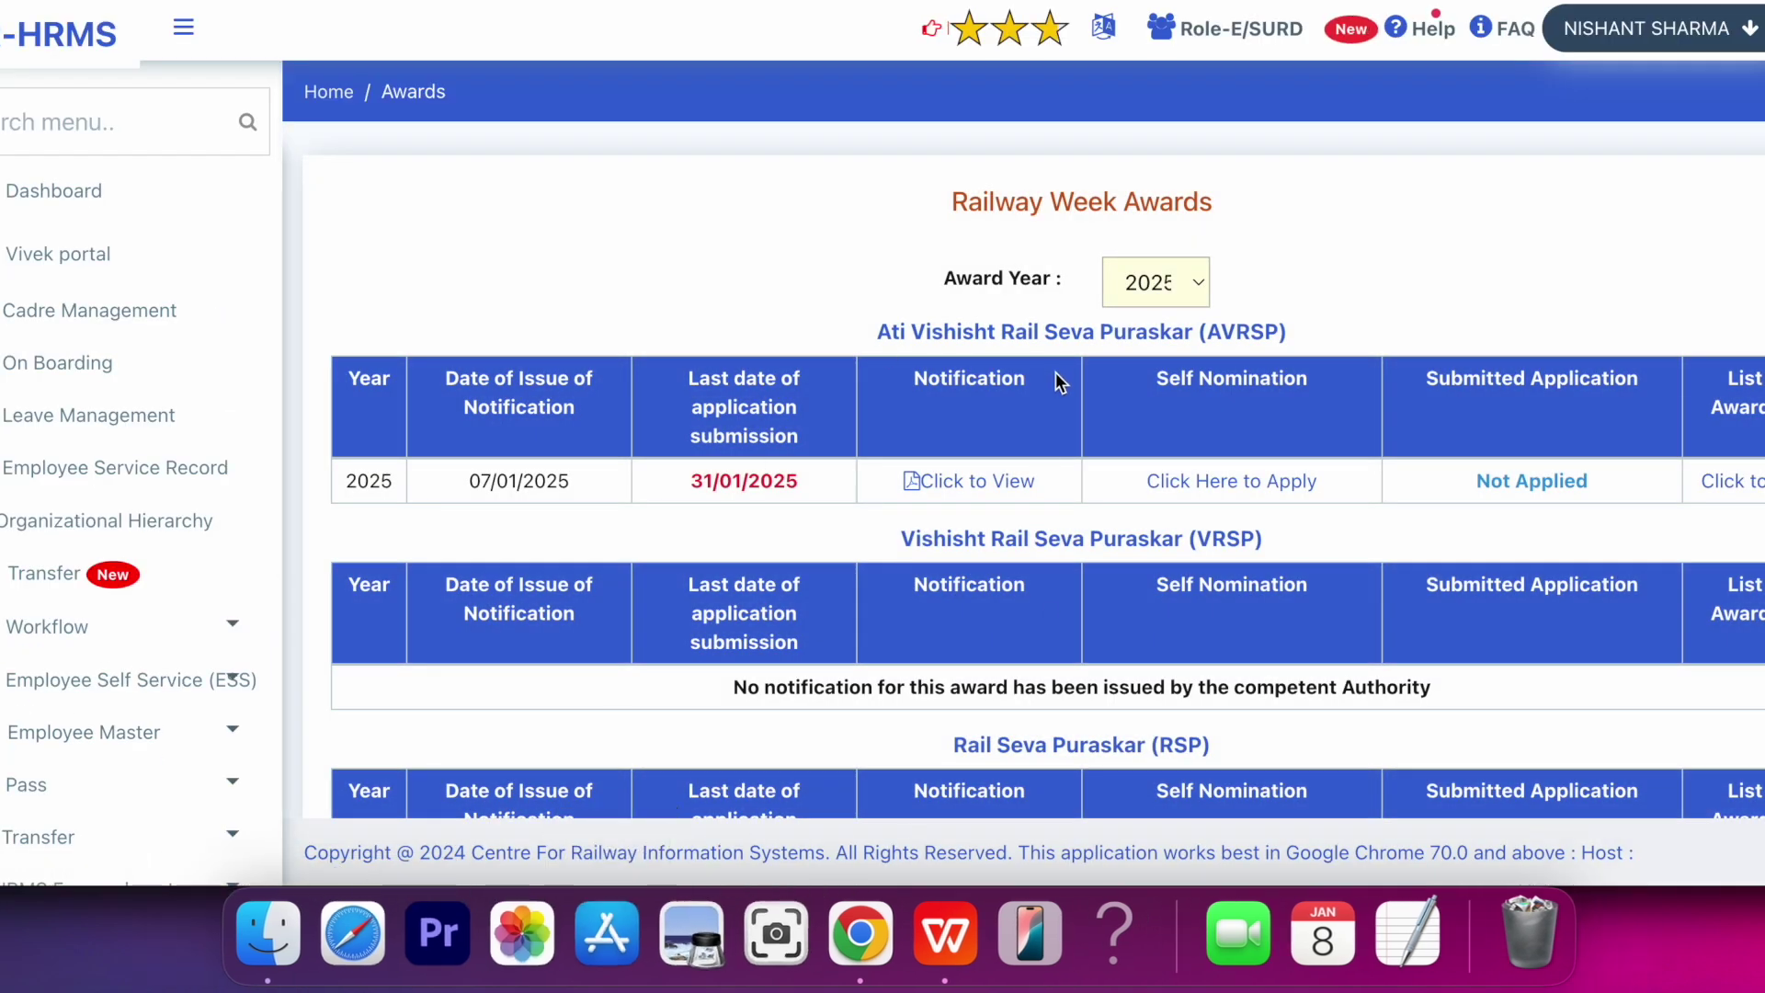
pyautogui.scroll(-2, 1056, 372)
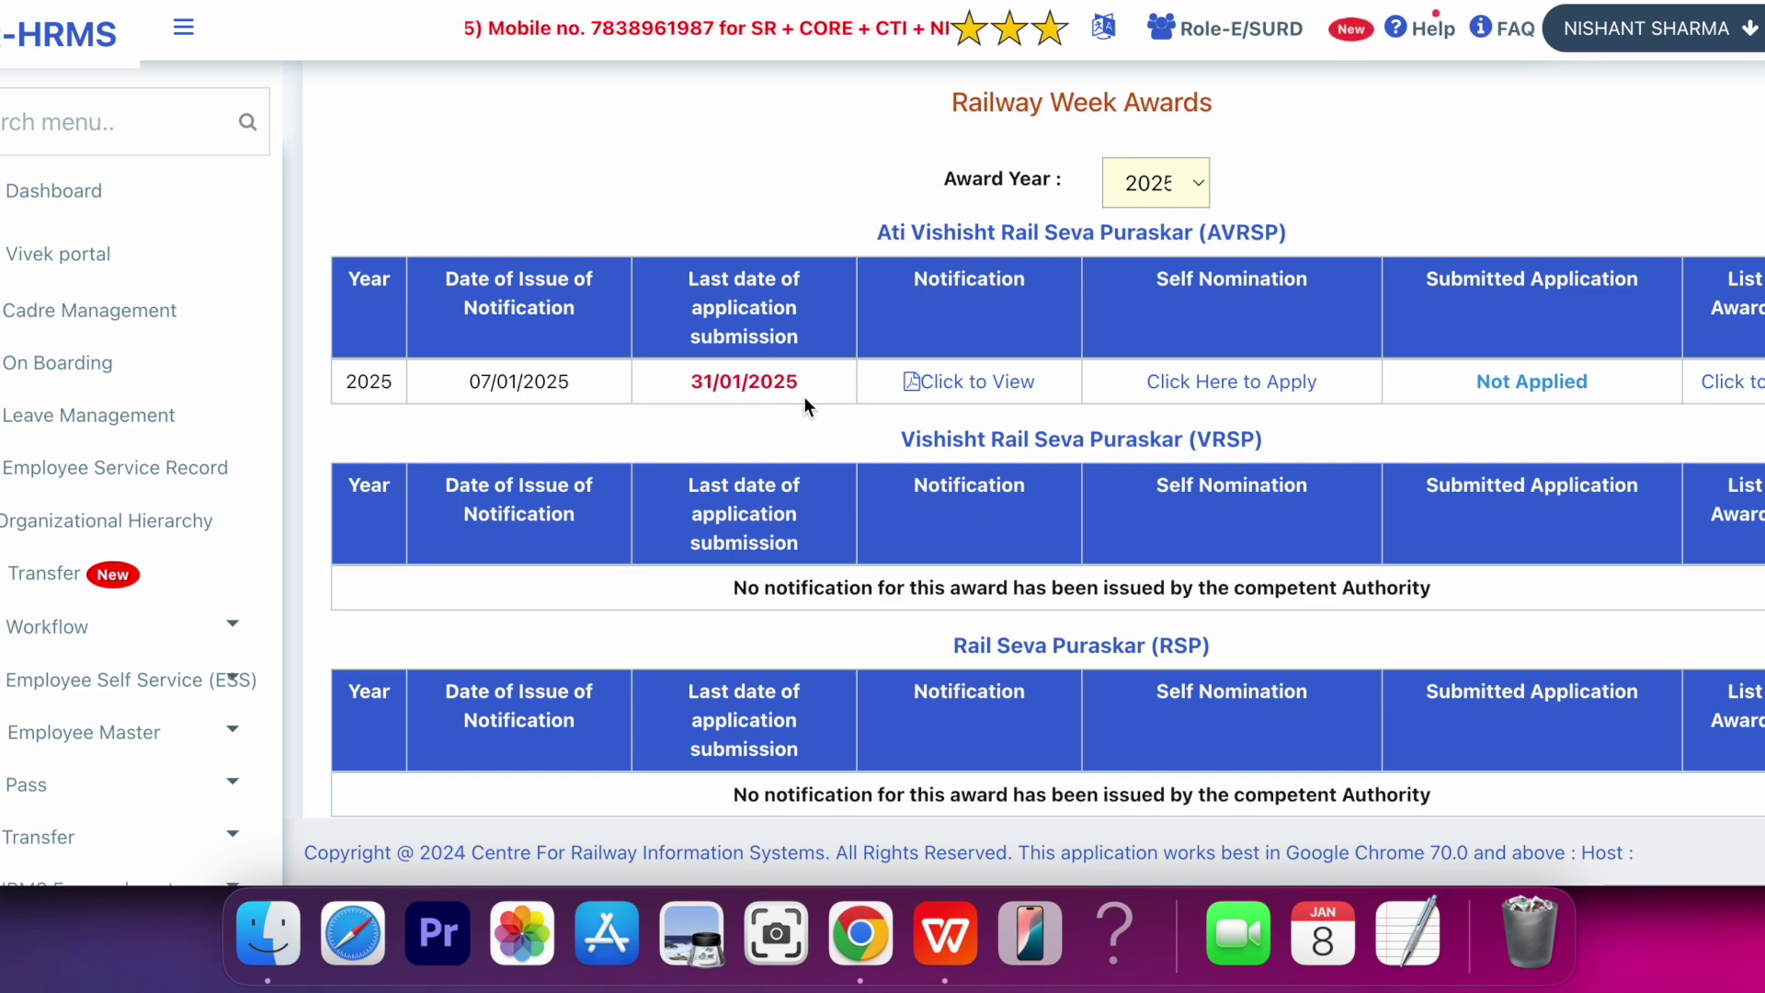
pyautogui.click(969, 384)
pyautogui.scroll(-15, 948, 258)
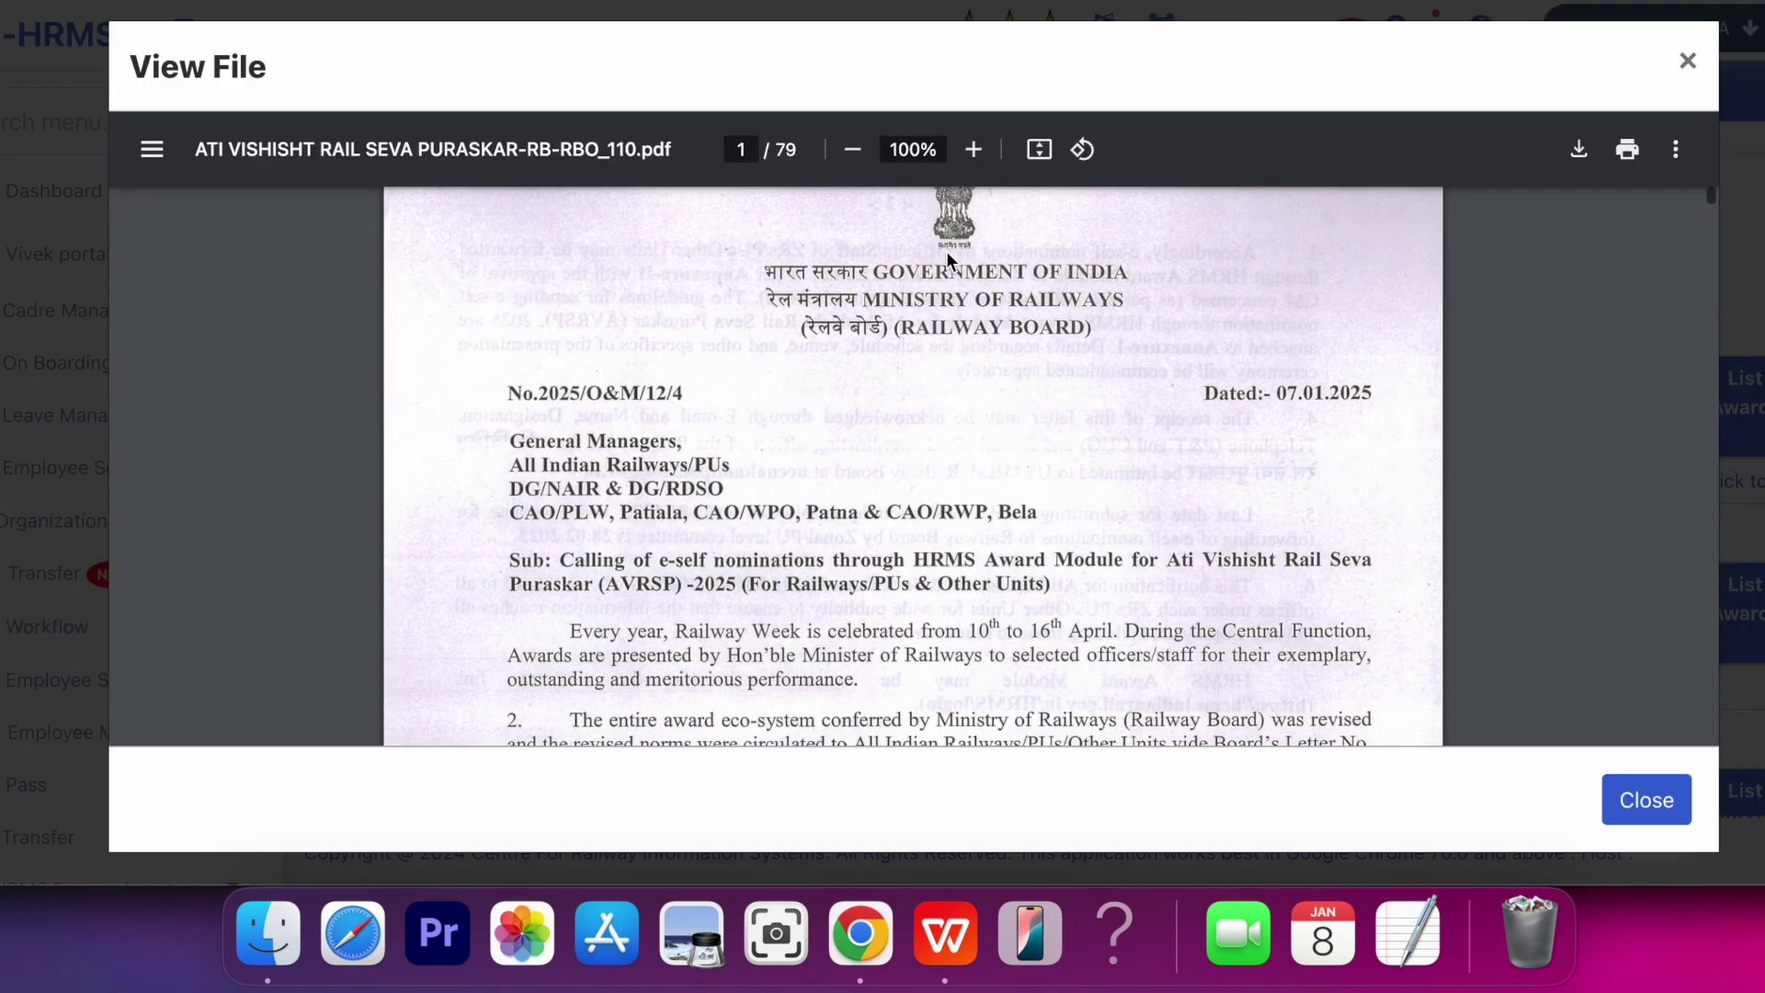
pyautogui.scroll(15, 946, 251)
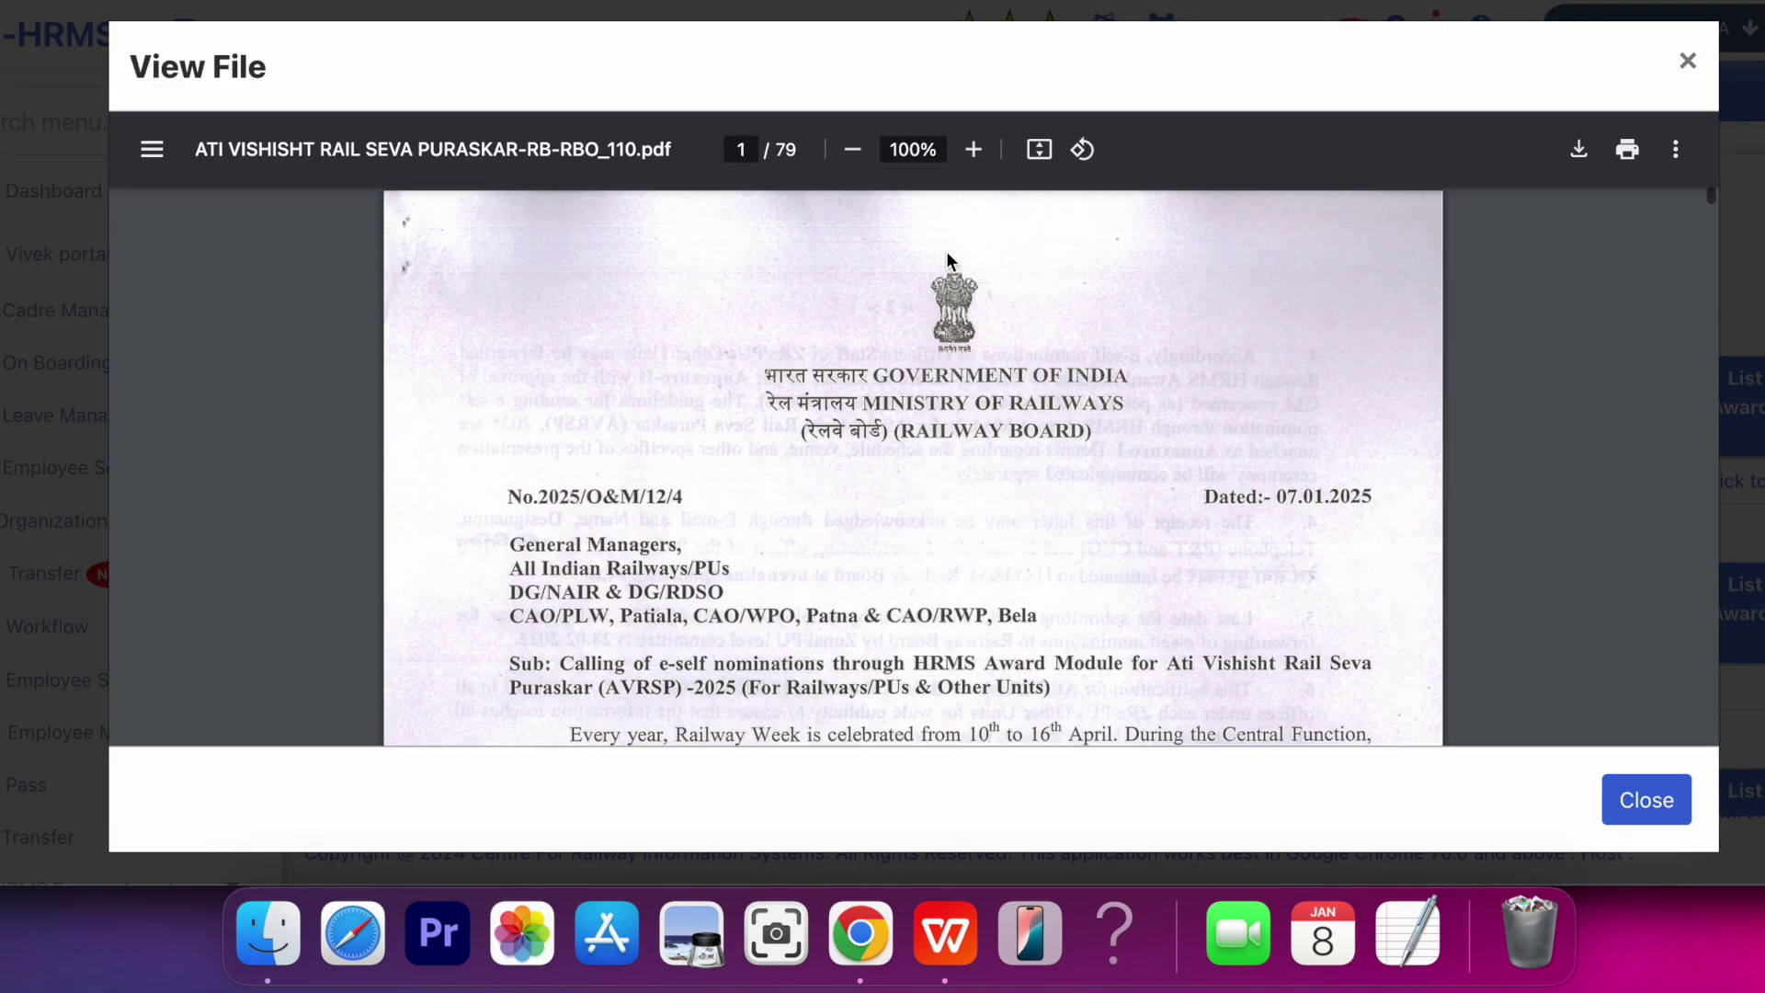
pyautogui.scroll(-3, 946, 251)
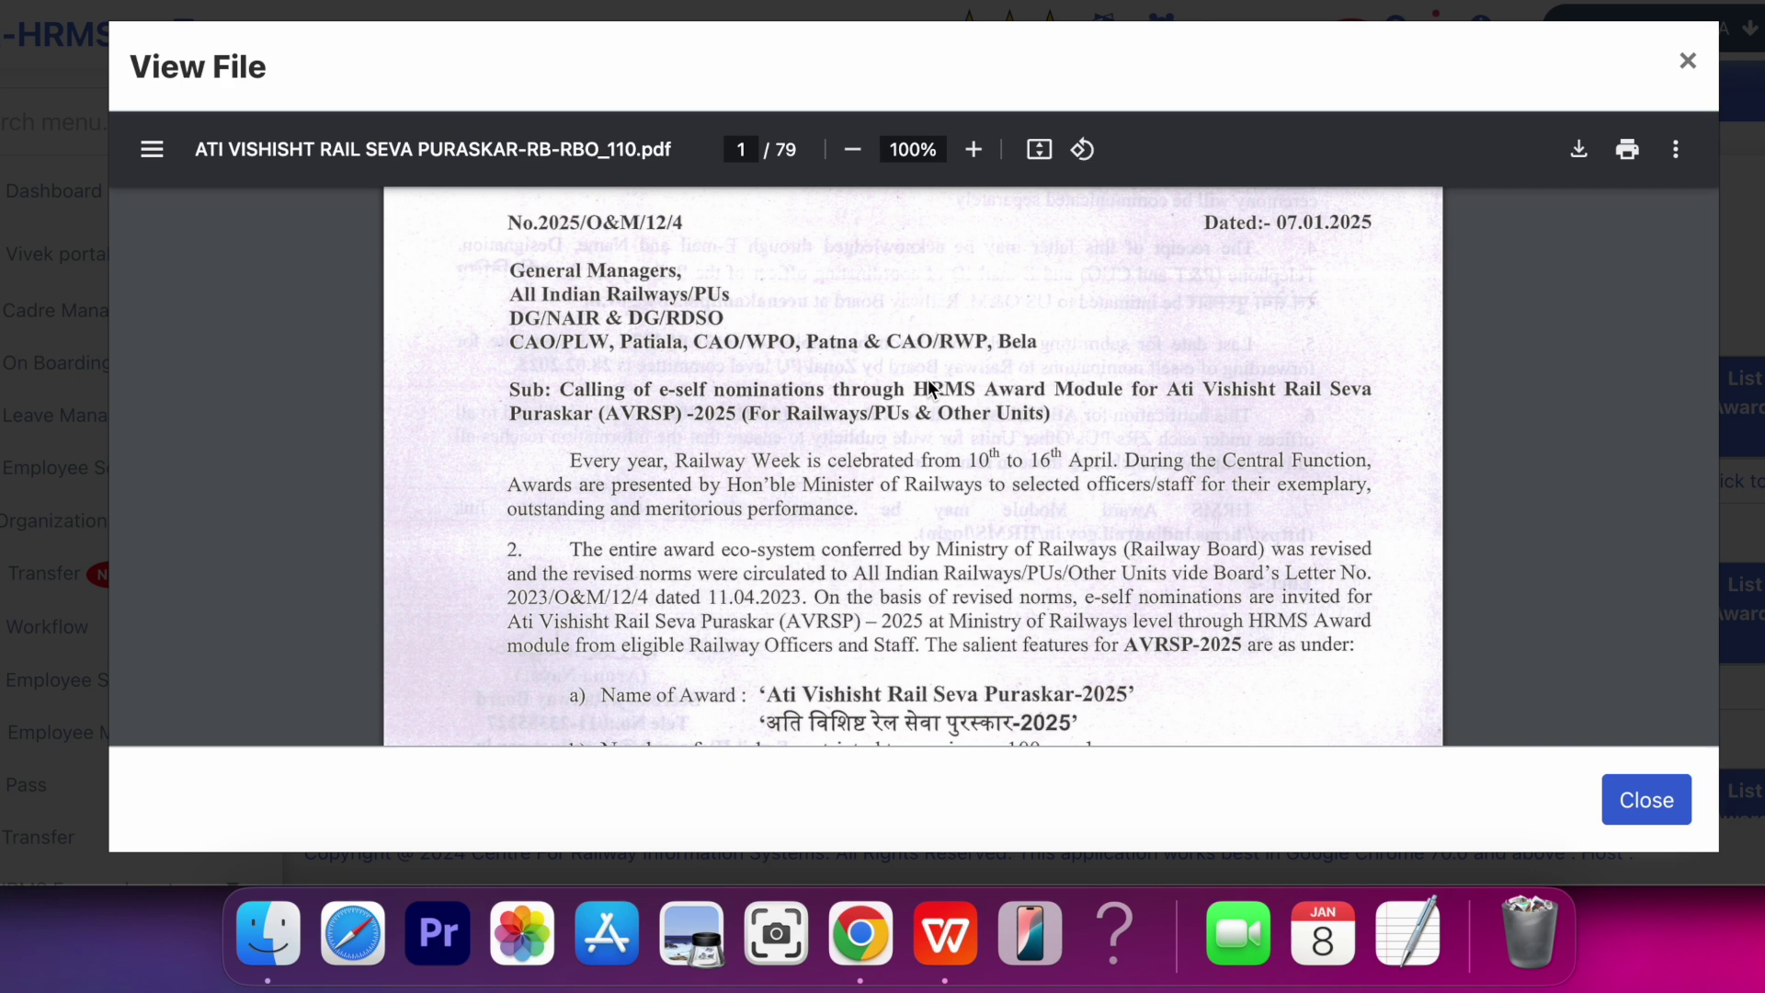
pyautogui.scroll(-2, 929, 379)
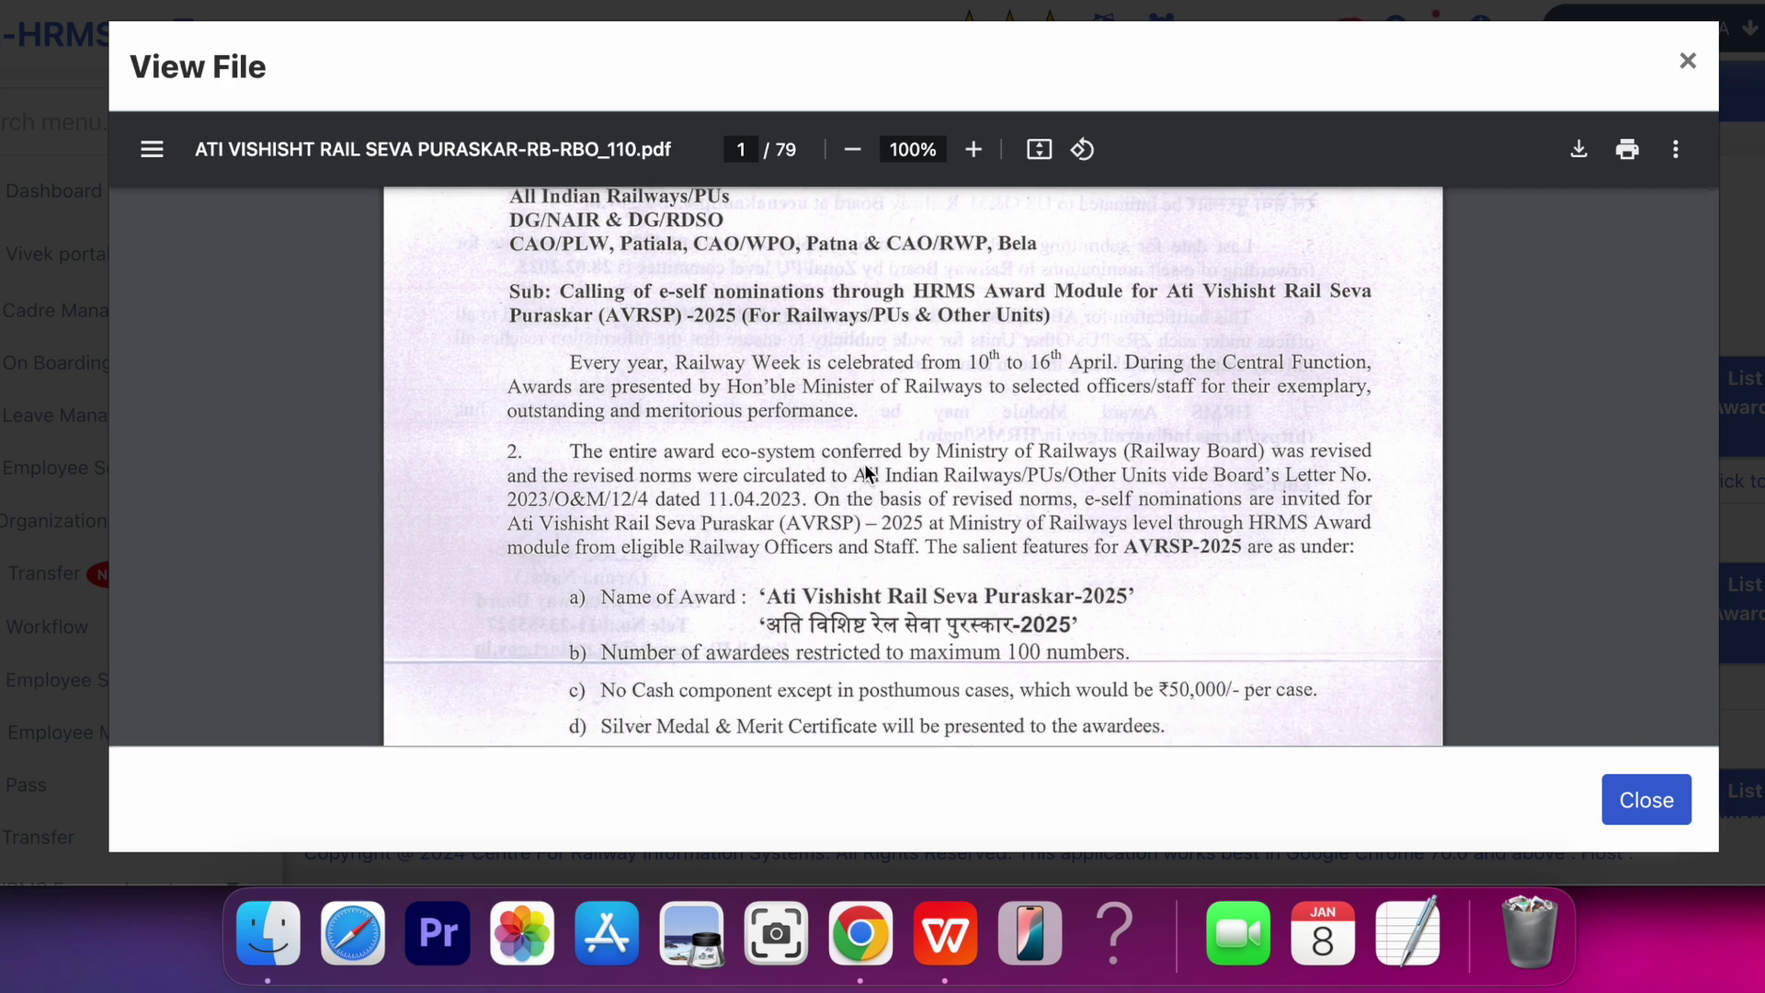
pyautogui.scroll(-1, 994, 410)
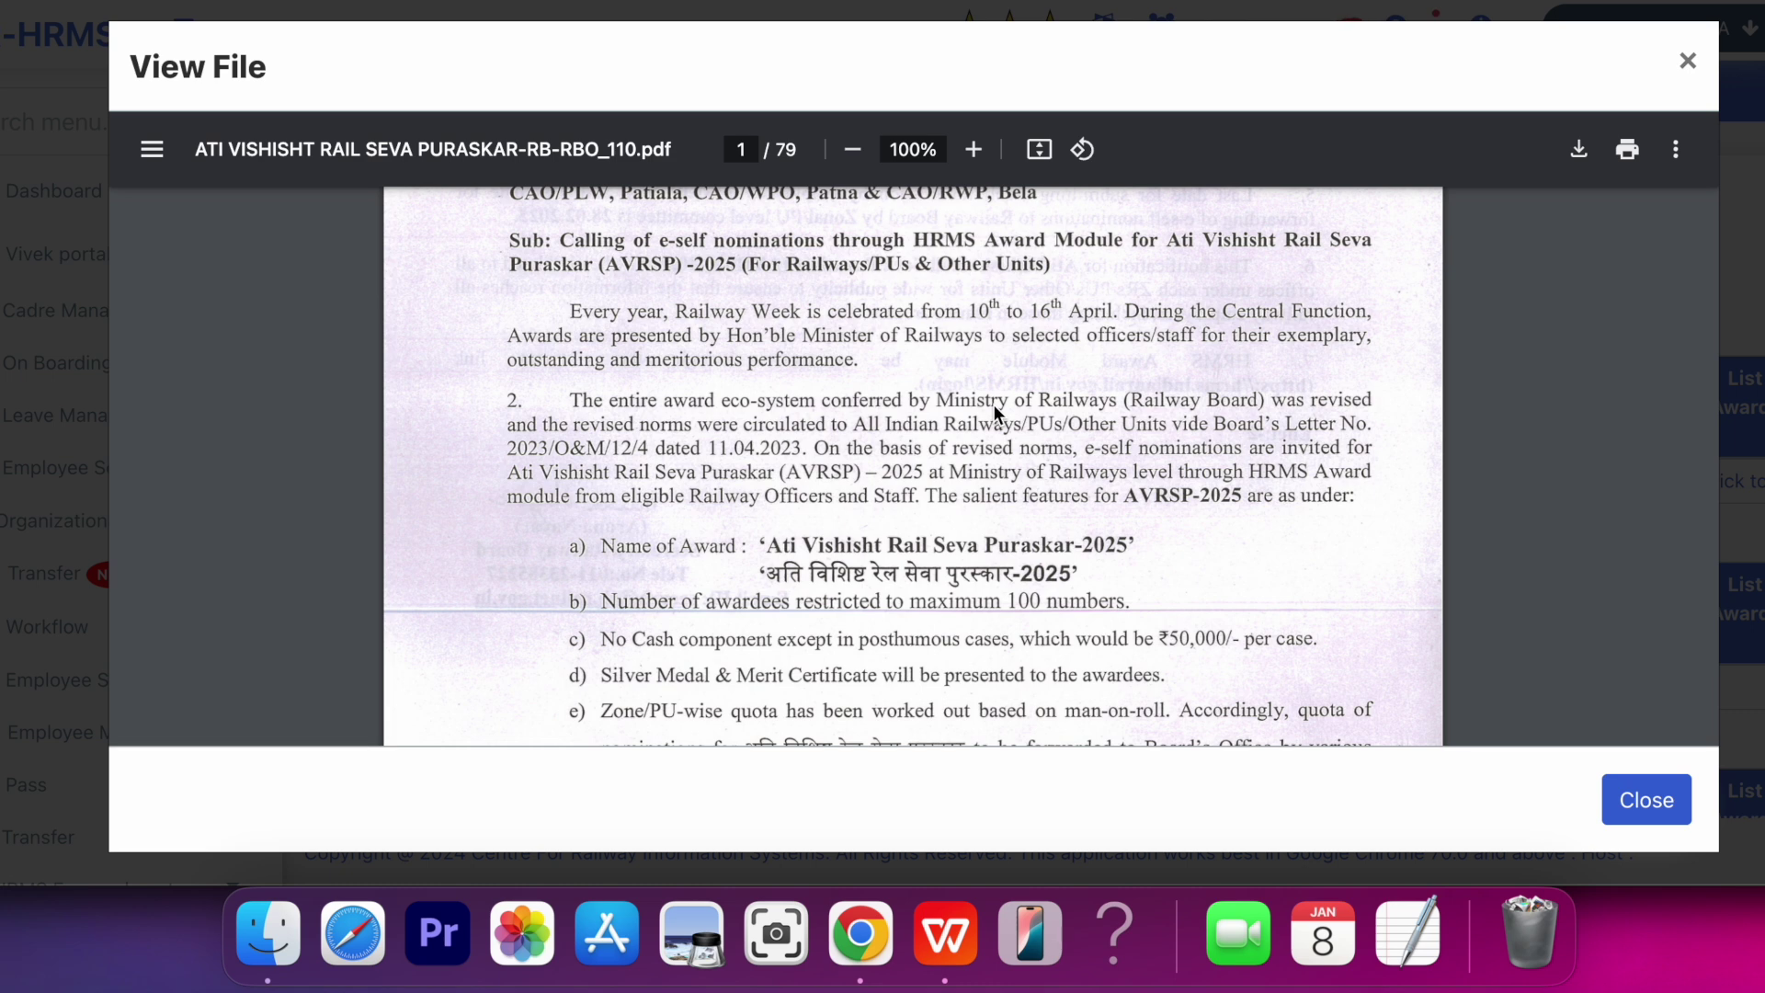
# Step: Examine the salient features of AVRSP-2025 and the zone-wise nomination quota table in the notification
pyautogui.scroll(-6, 995, 406)
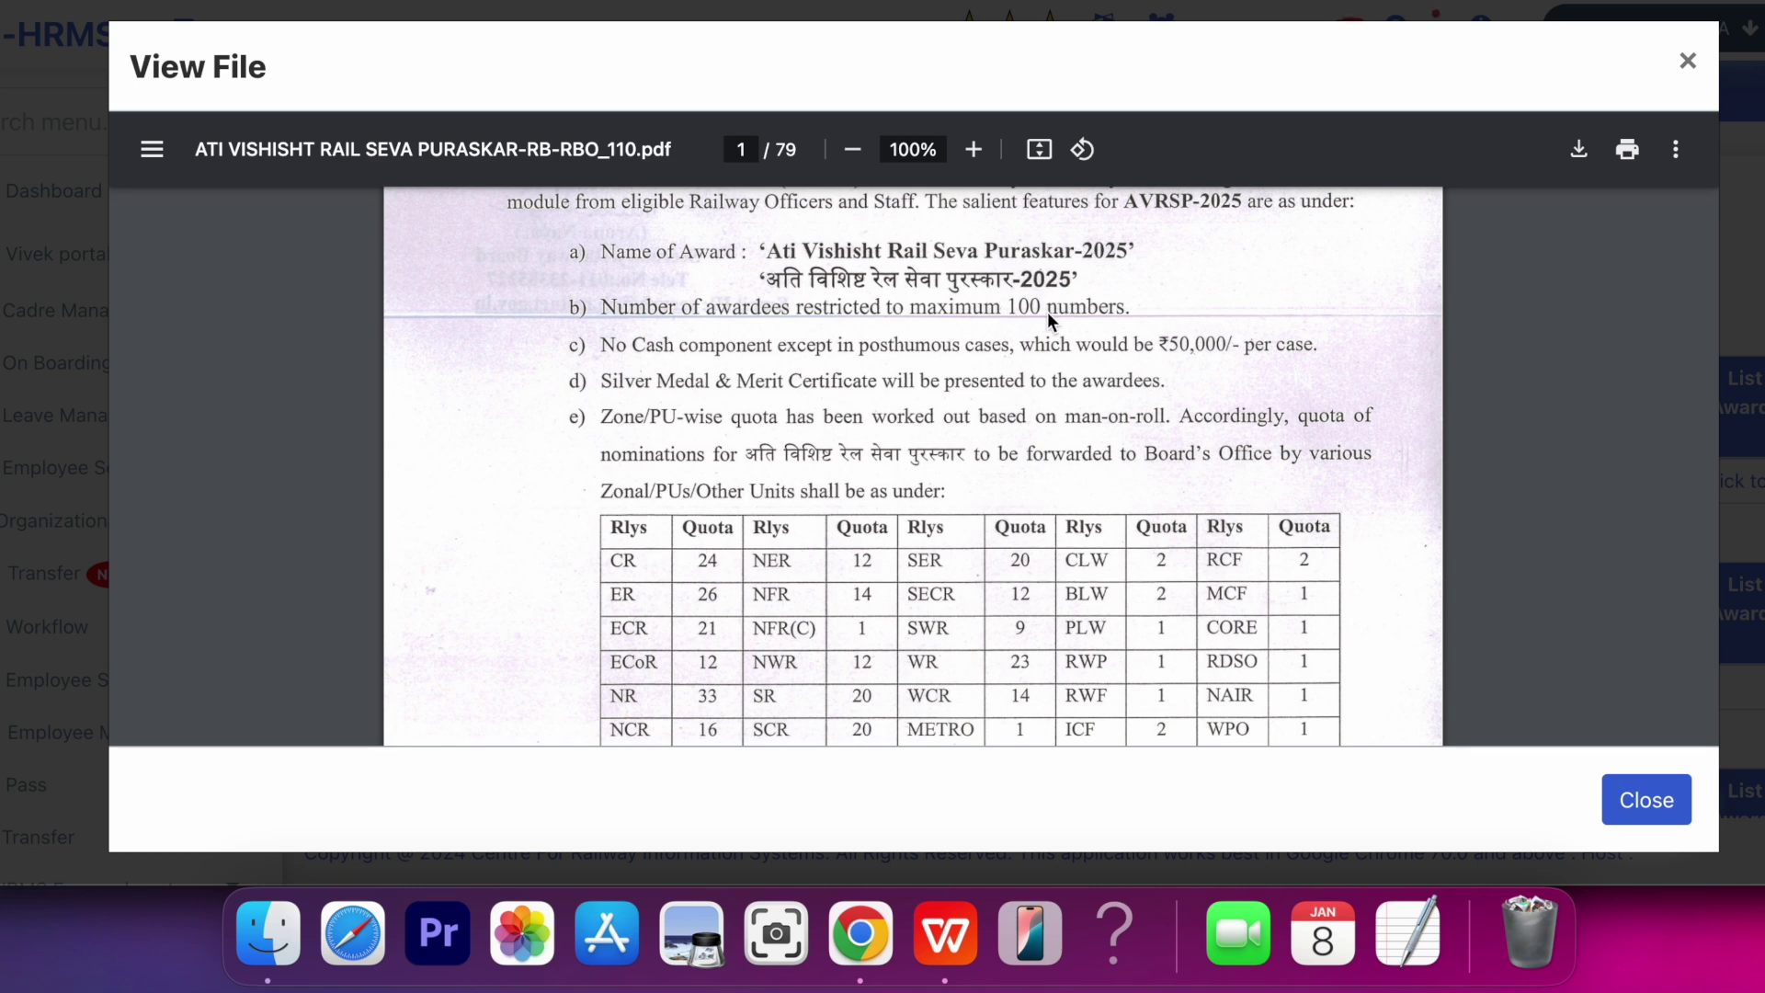
pyautogui.scroll(-3, 923, 515)
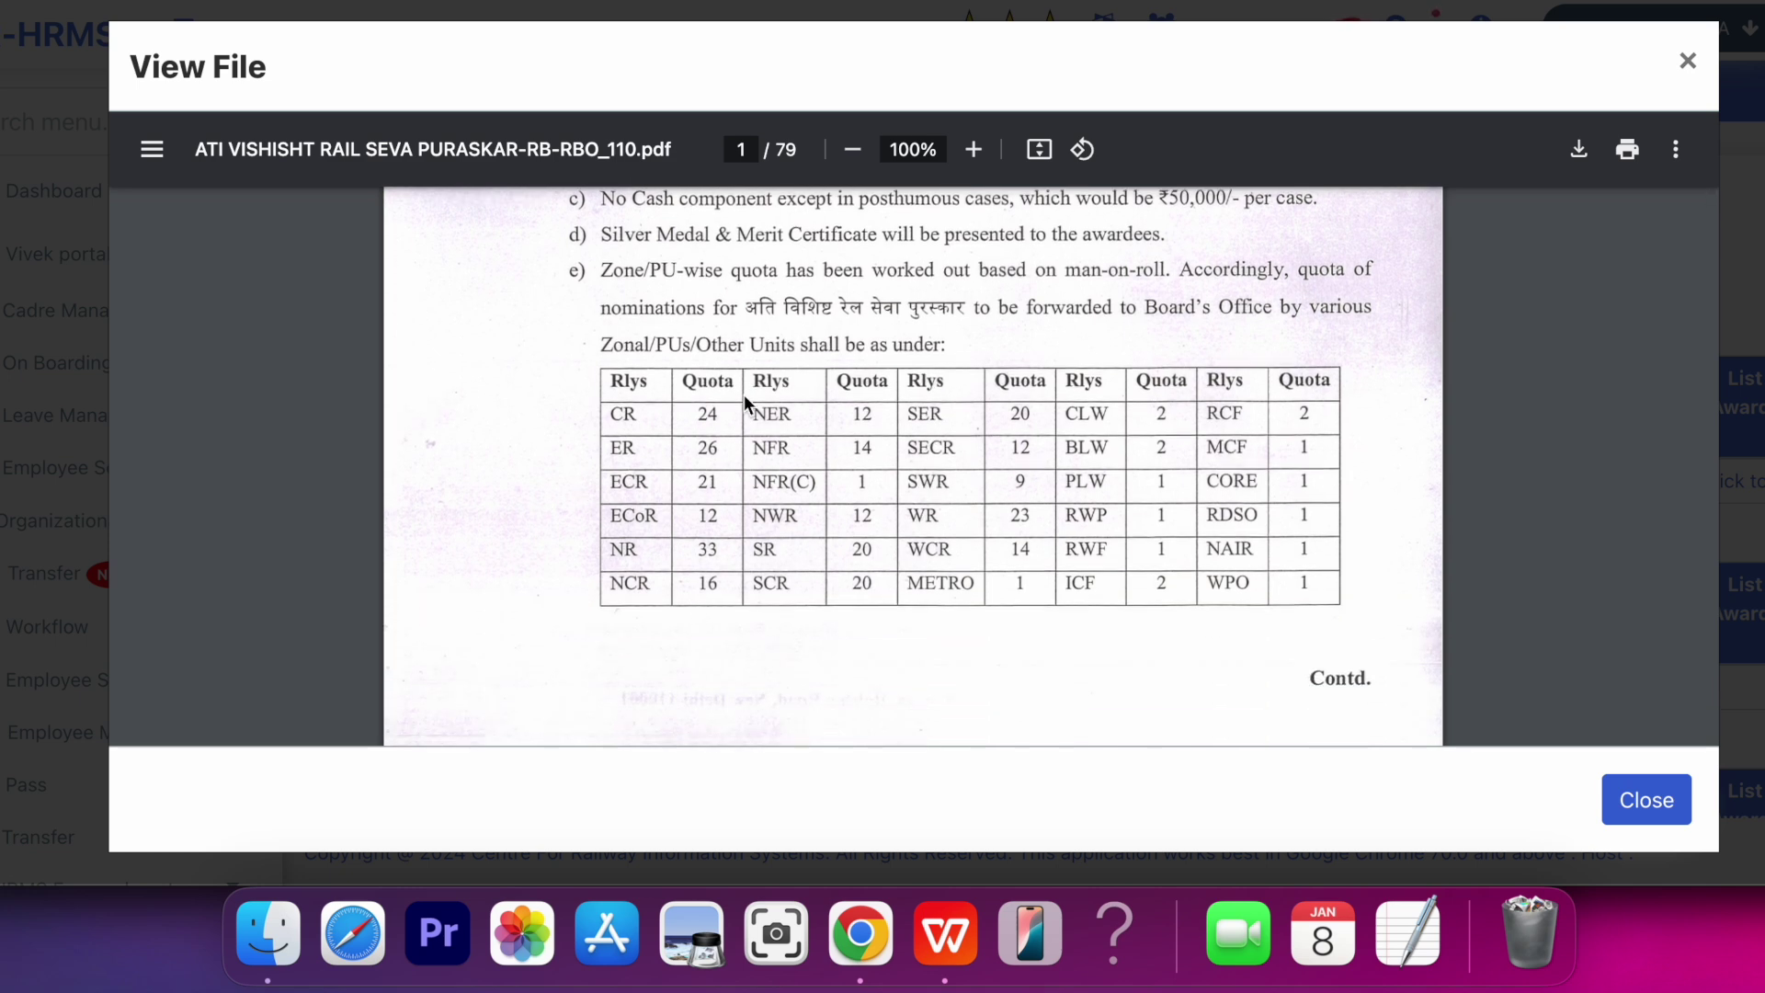
pyautogui.scroll(3, 916, 529)
pyautogui.scroll(-1, 915, 529)
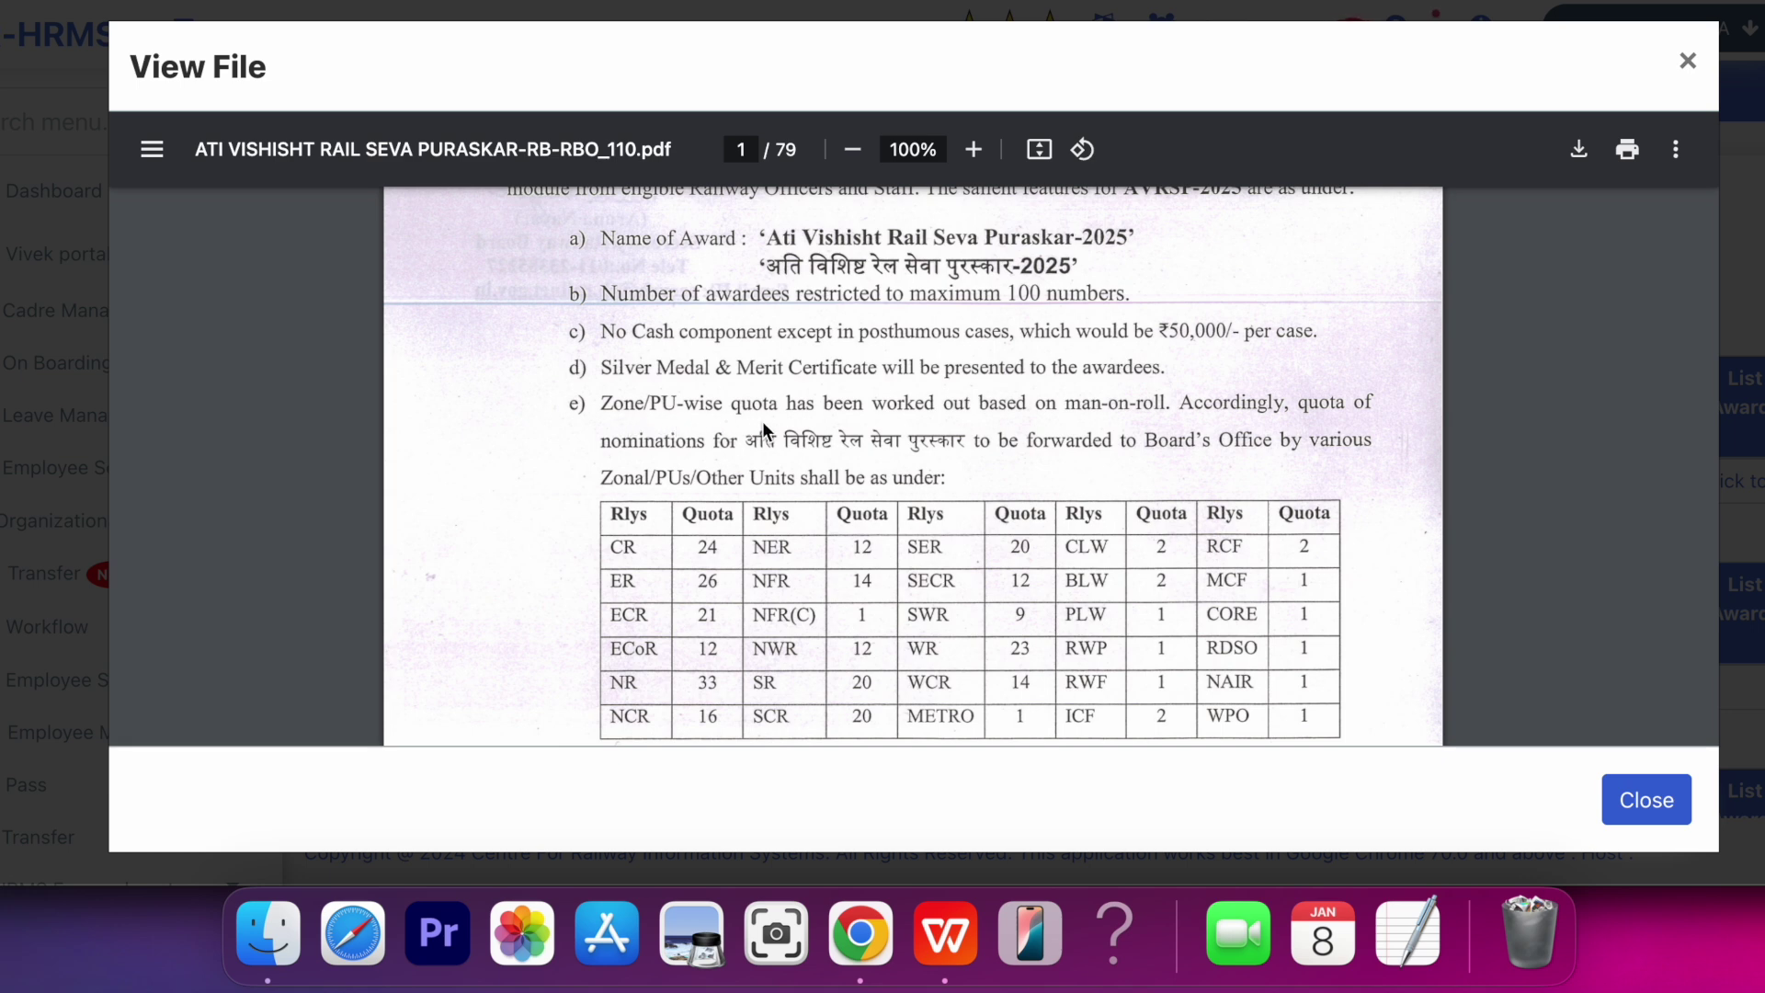
pyautogui.scroll(-4, 1035, 412)
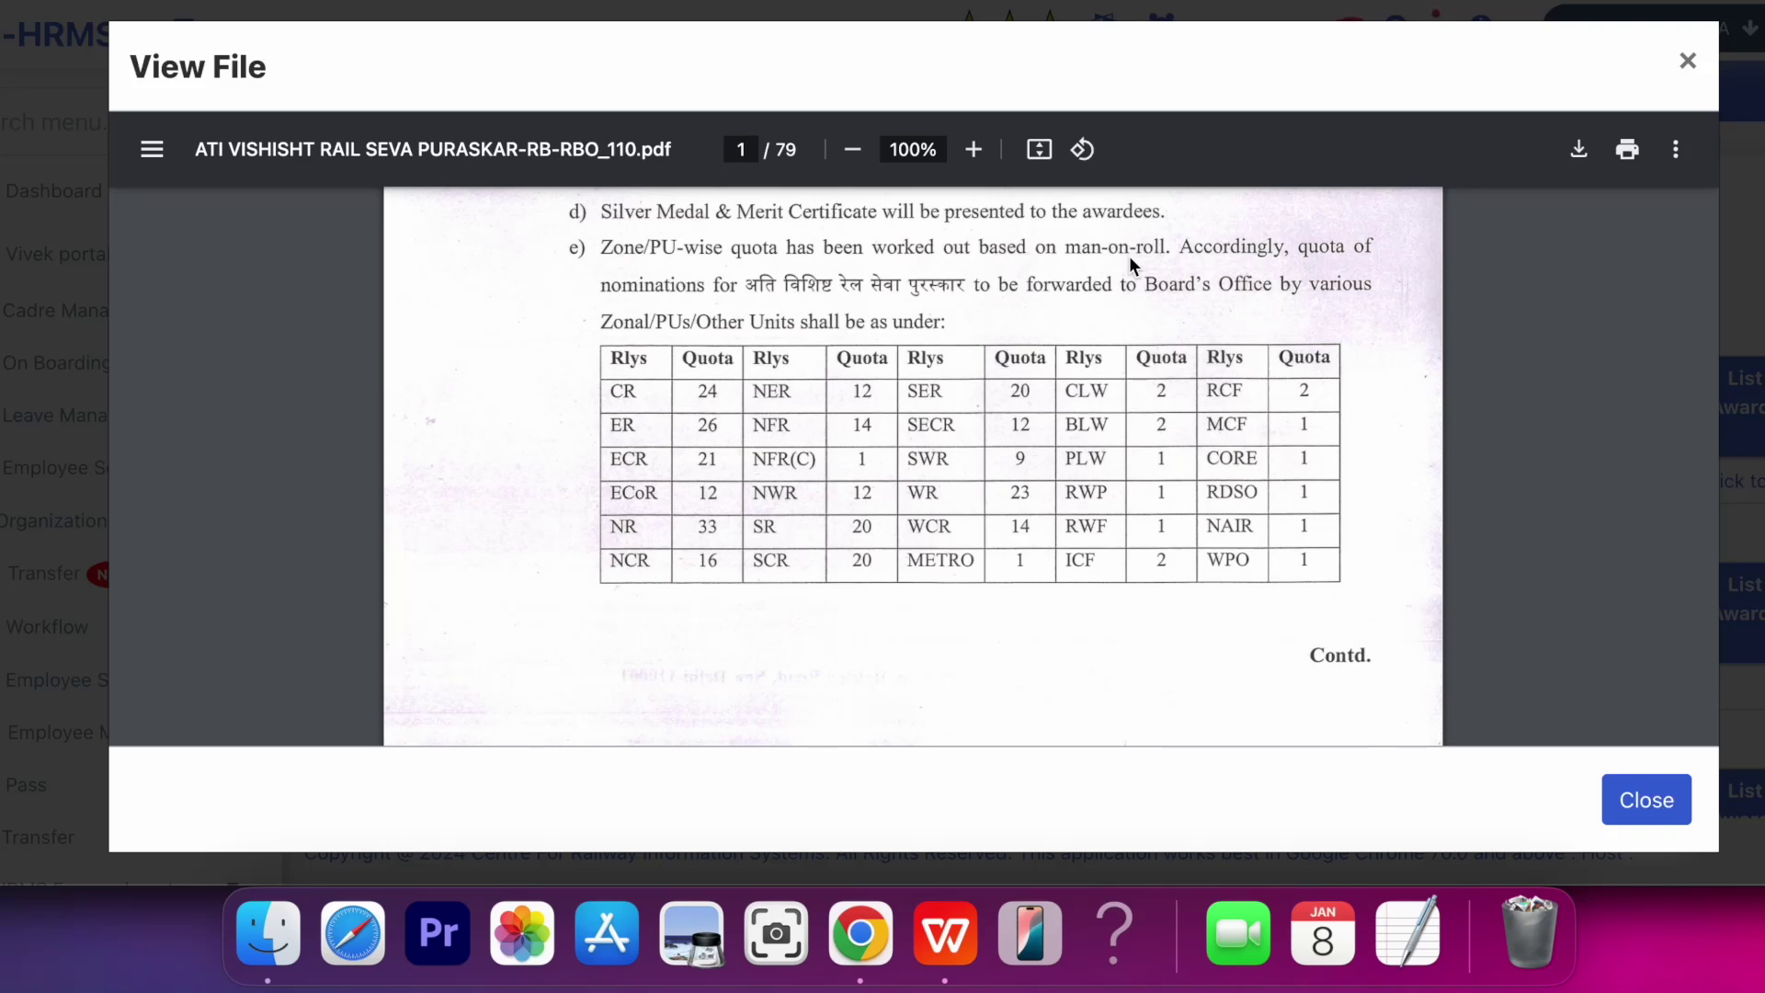
pyautogui.scroll(-2, 1129, 255)
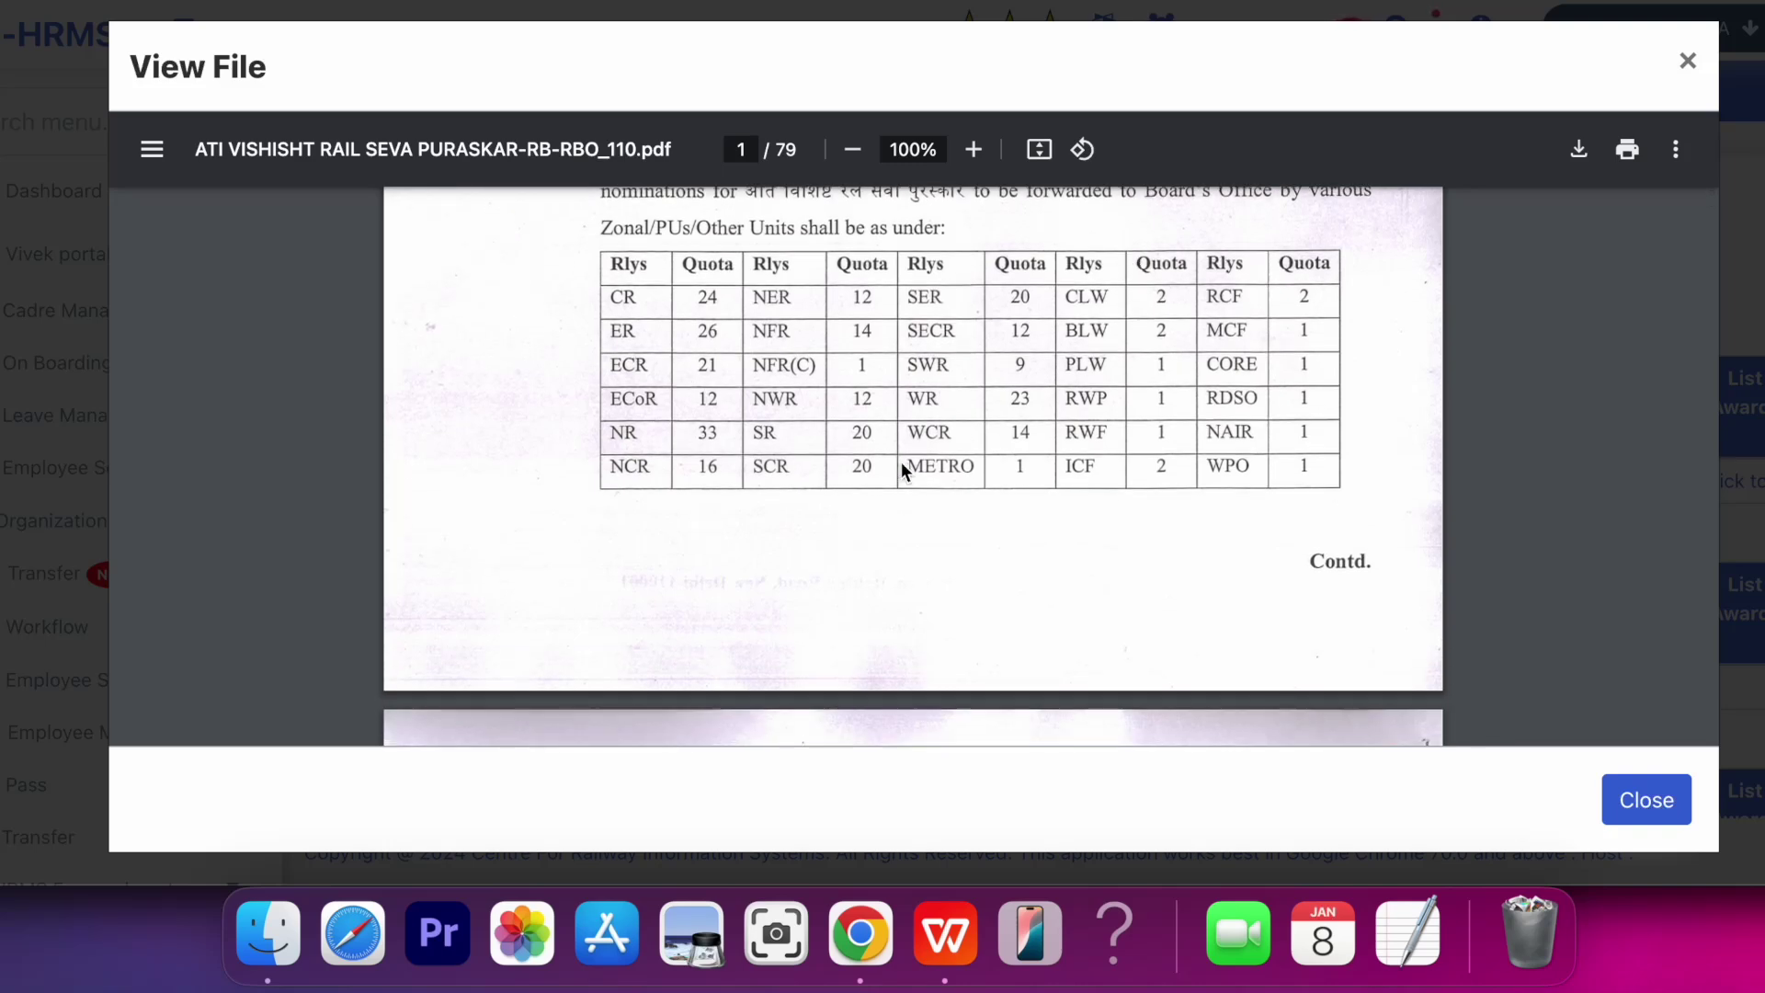
pyautogui.scroll(-1, 919, 361)
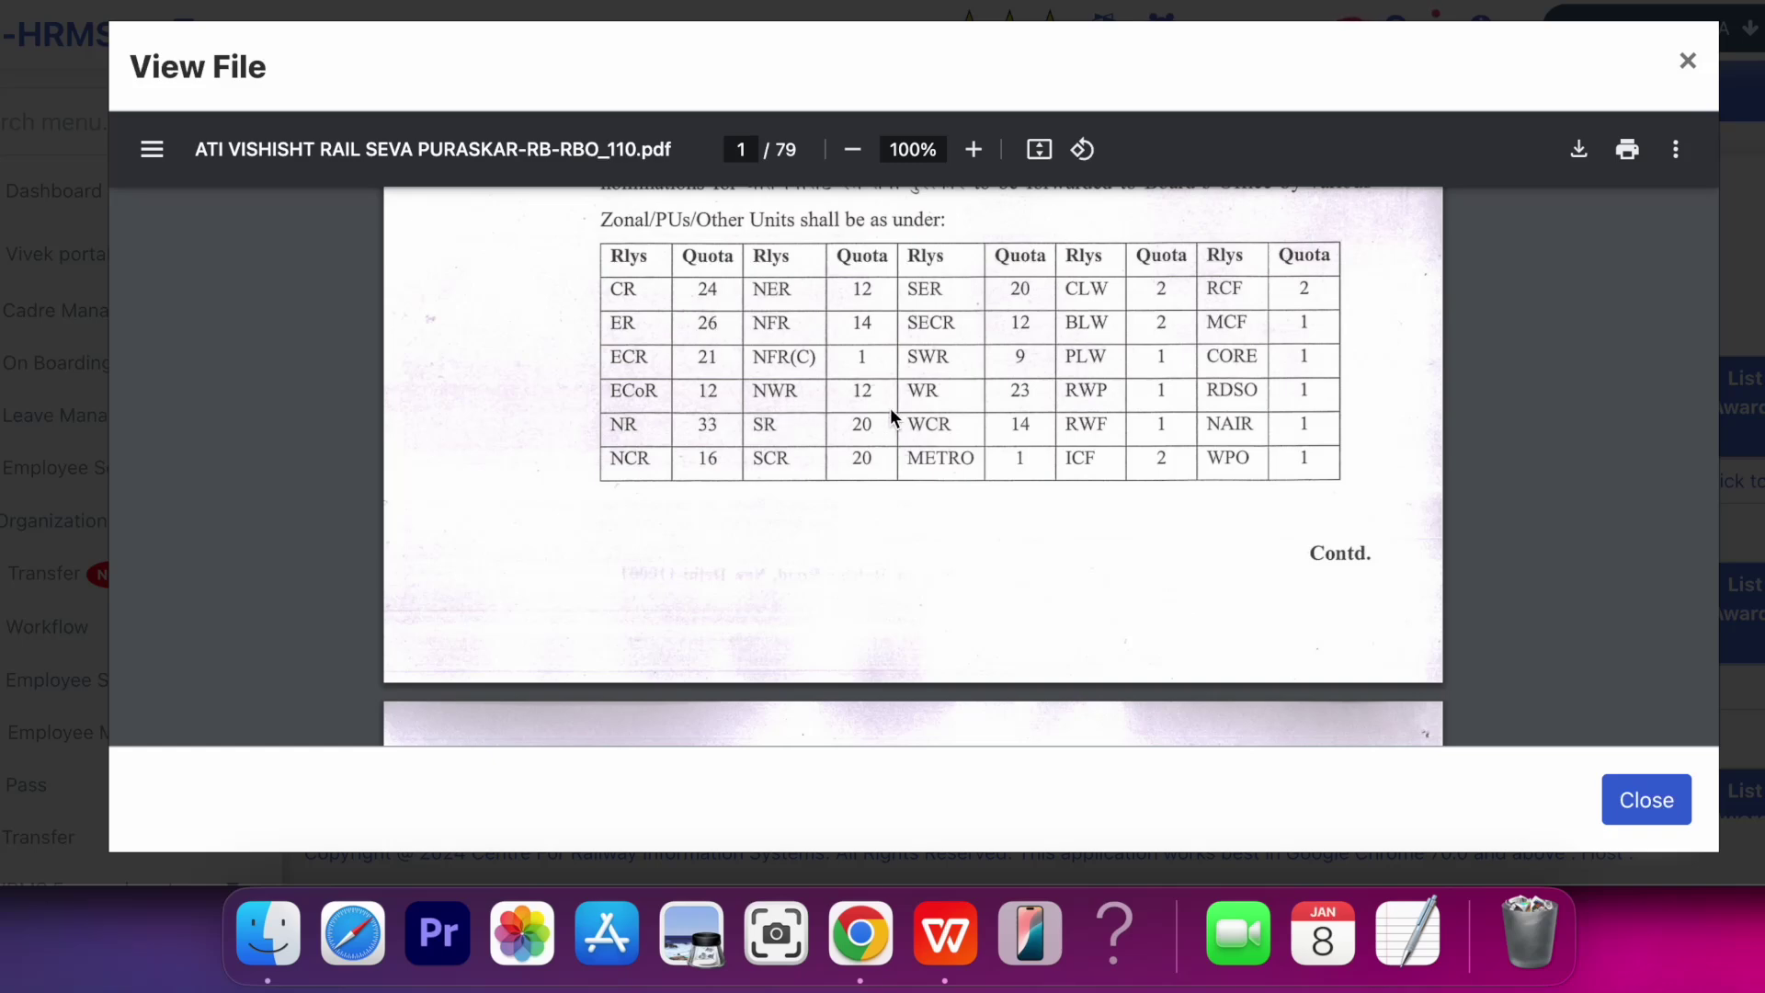
pyautogui.scroll(-1, 860, 400)
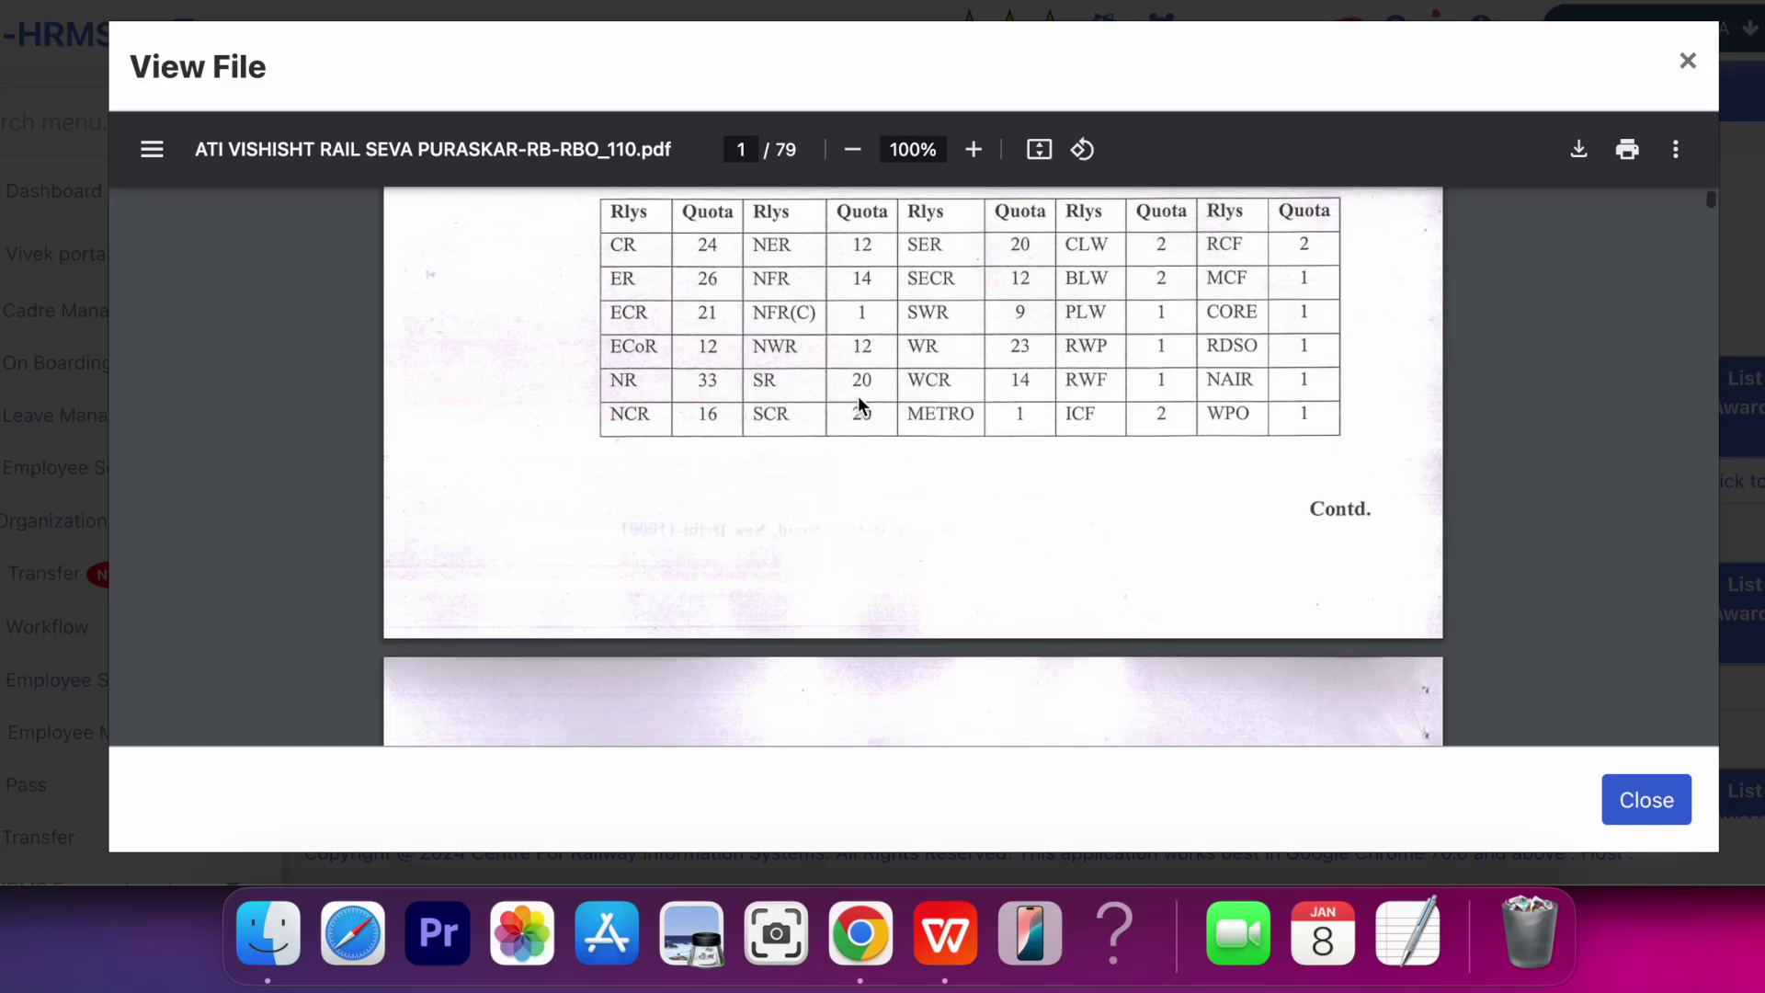
pyautogui.scroll(-1, 862, 404)
# Step: Read page 2 of the notification for the submission deadlines and forwarding instructions
pyautogui.scroll(-5, 863, 405)
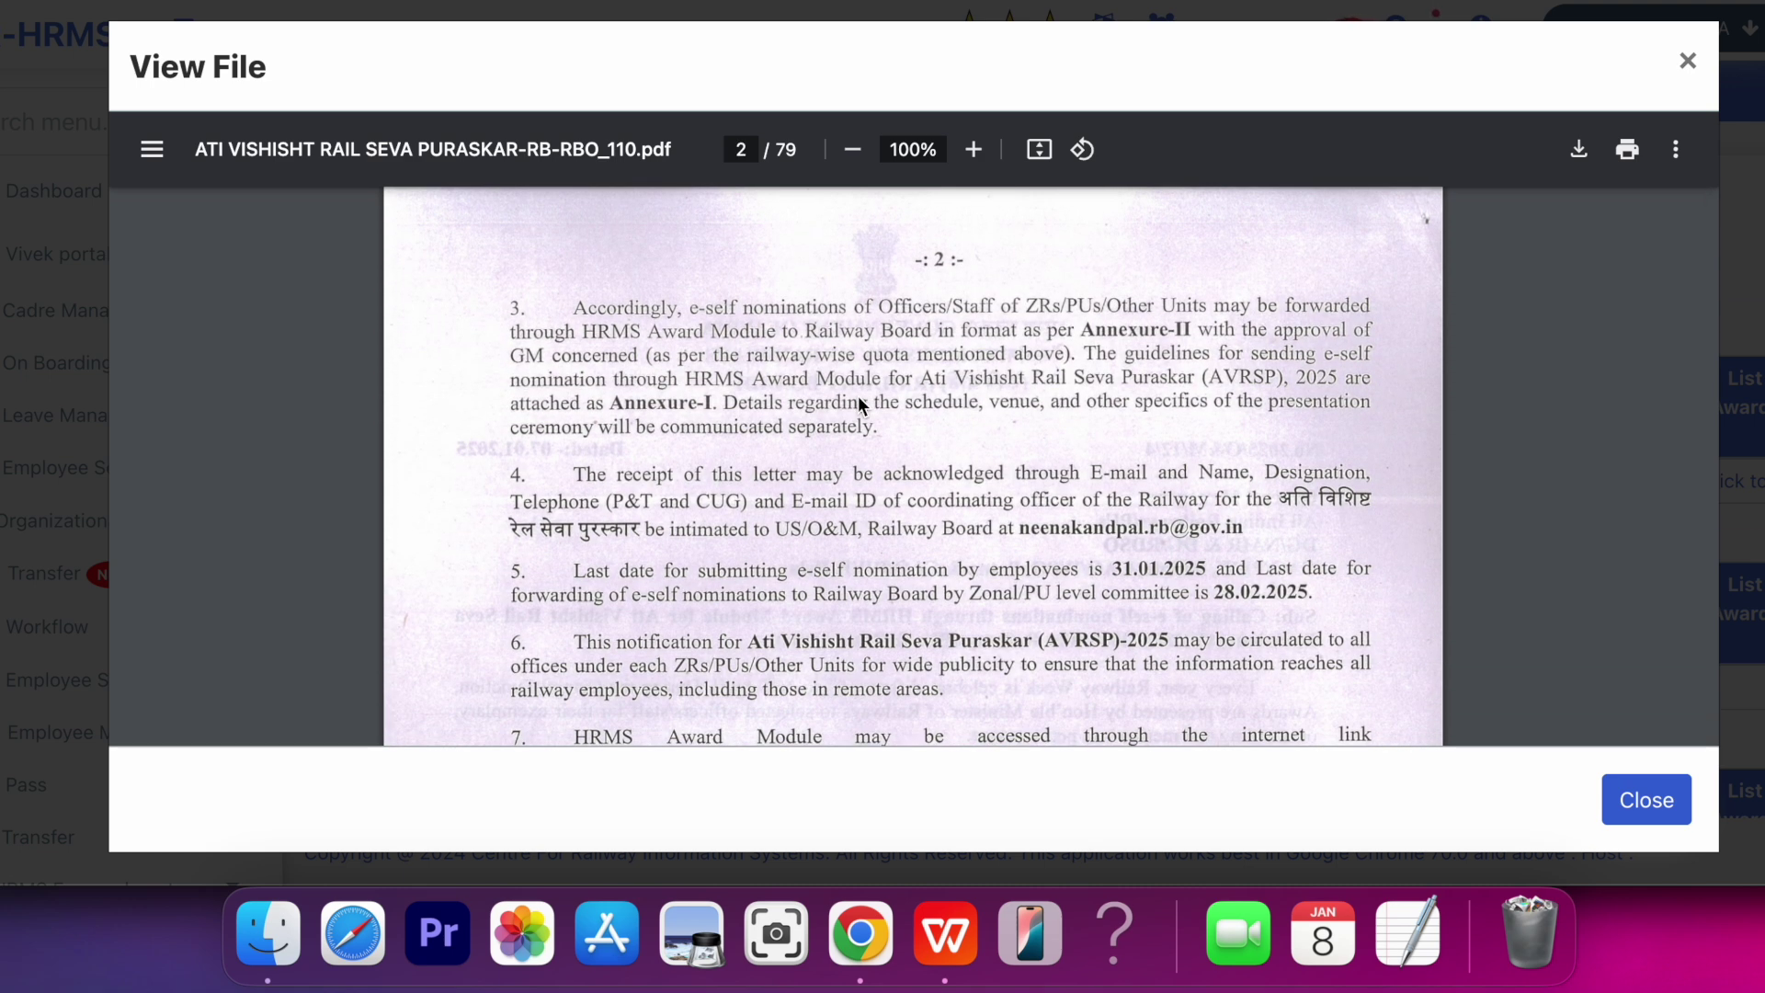
pyautogui.scroll(-2, 860, 401)
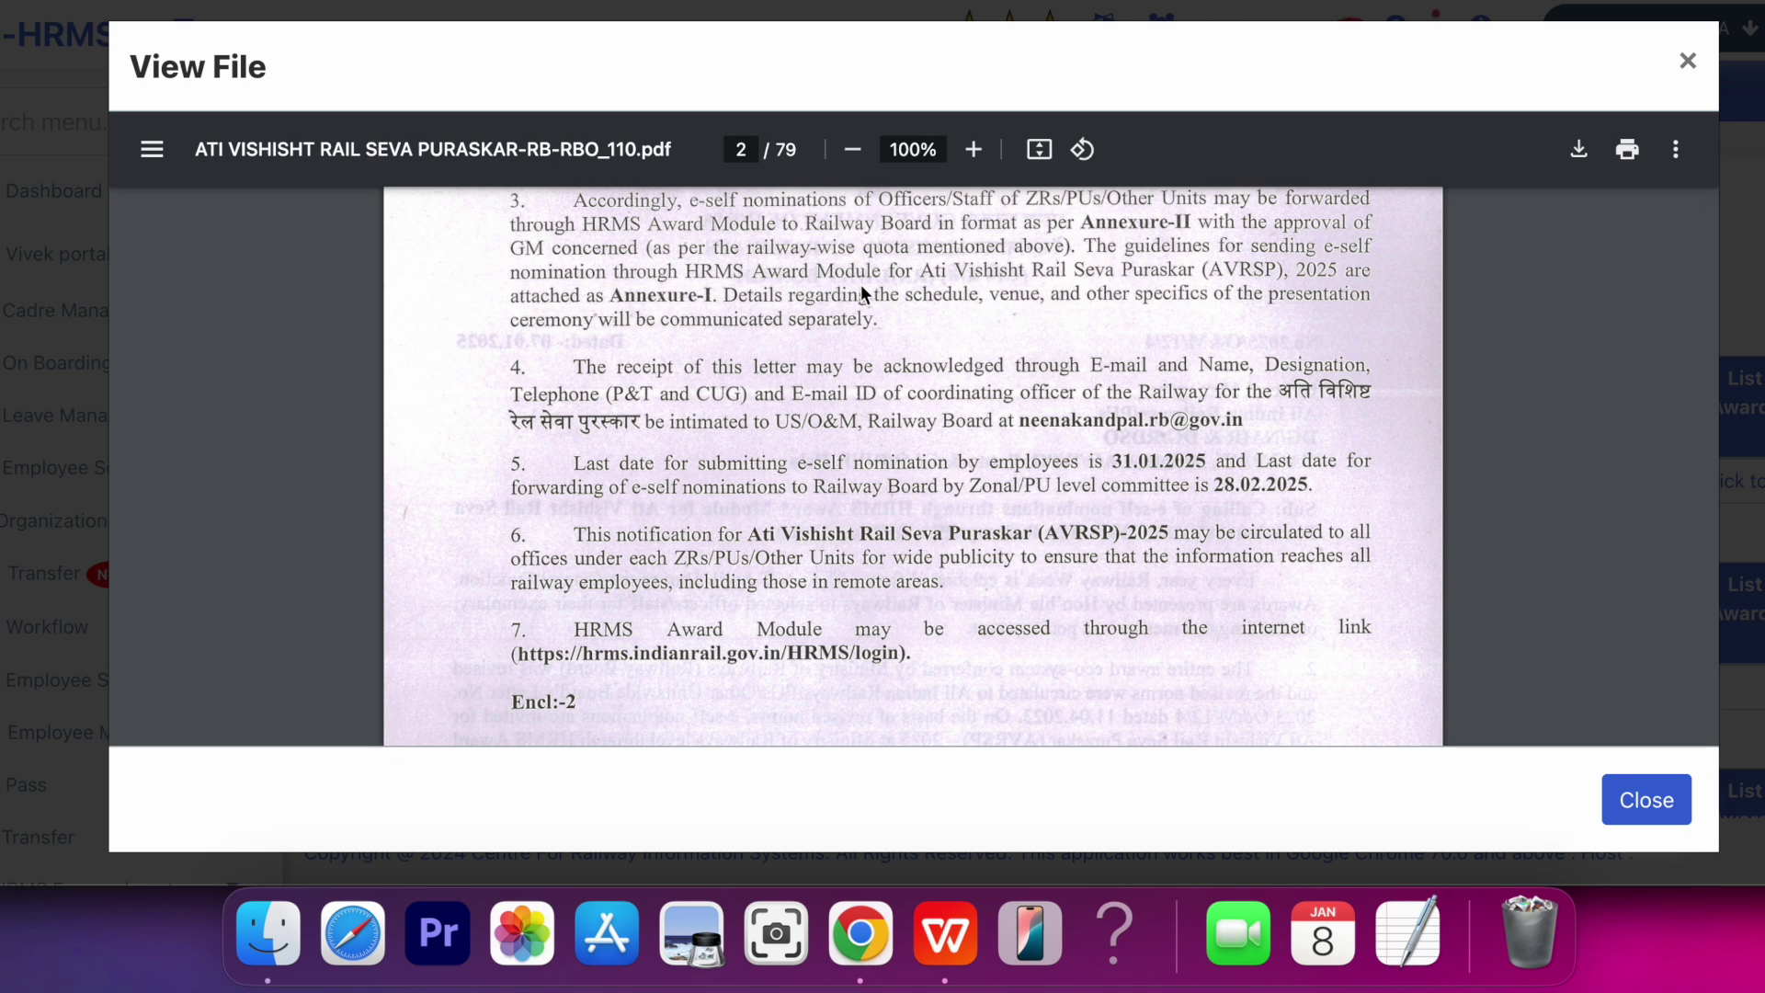
pyautogui.scroll(1, 860, 284)
pyautogui.scroll(-2, 861, 284)
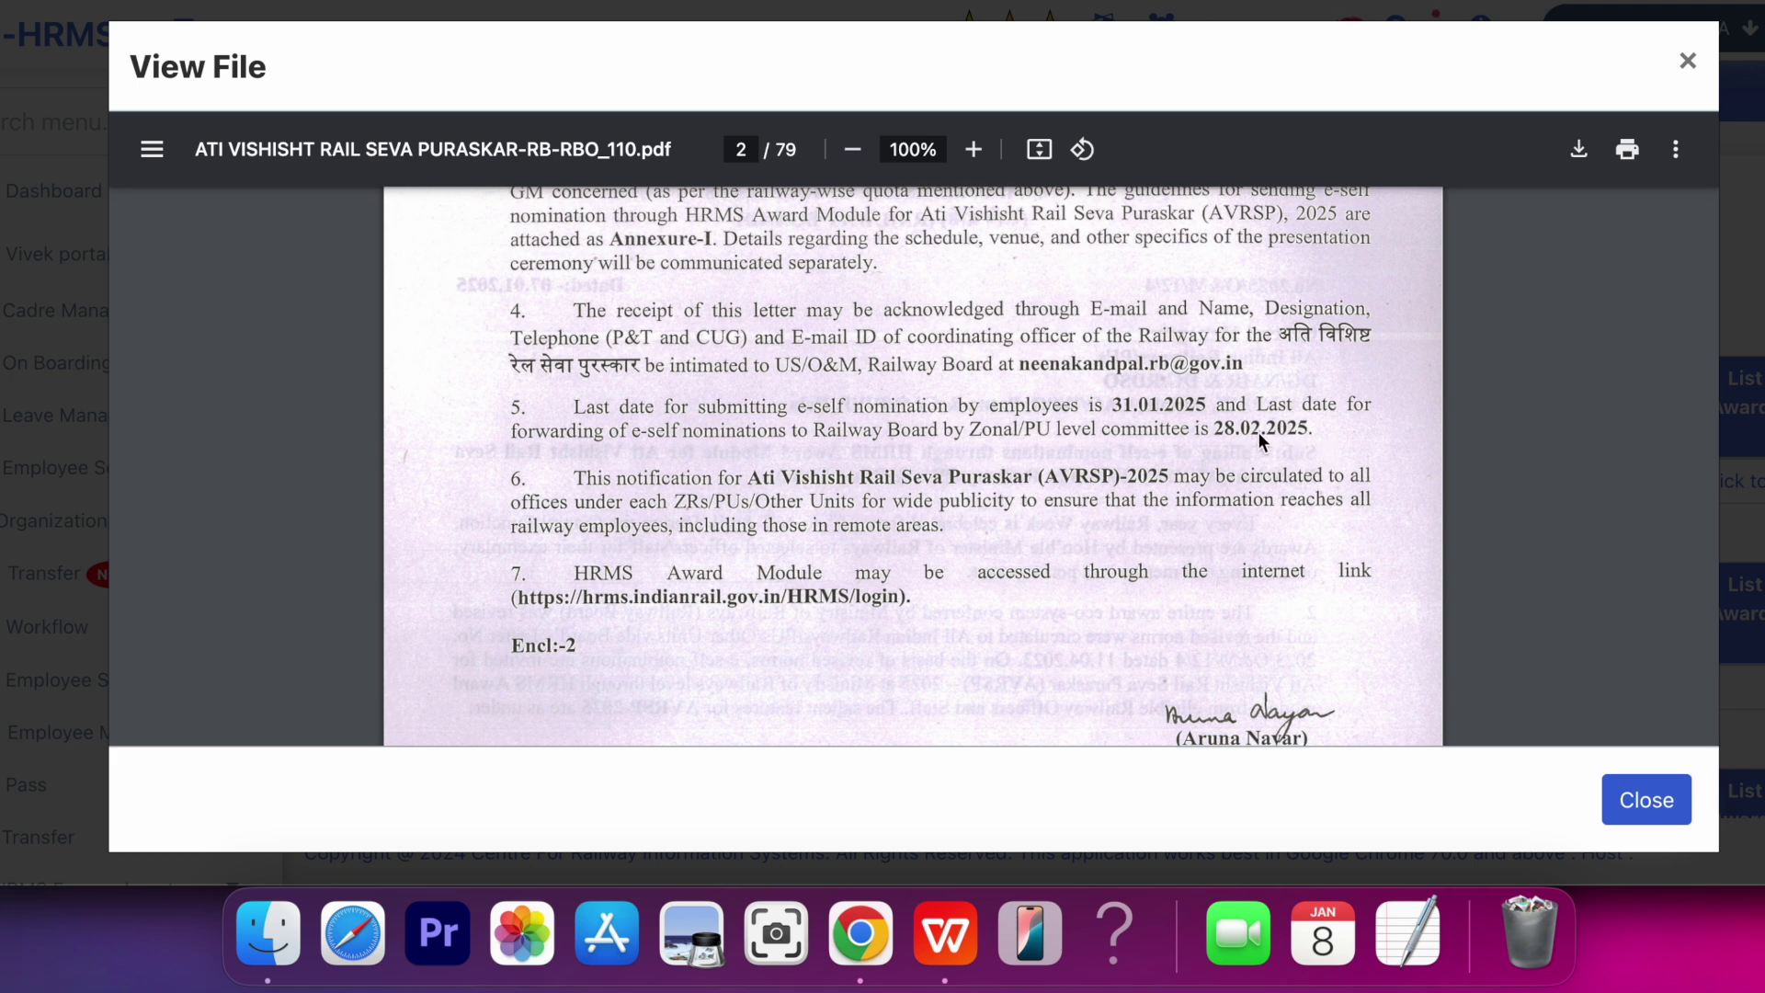
pyautogui.scroll(-5, 1257, 432)
pyautogui.scroll(-10, 1258, 432)
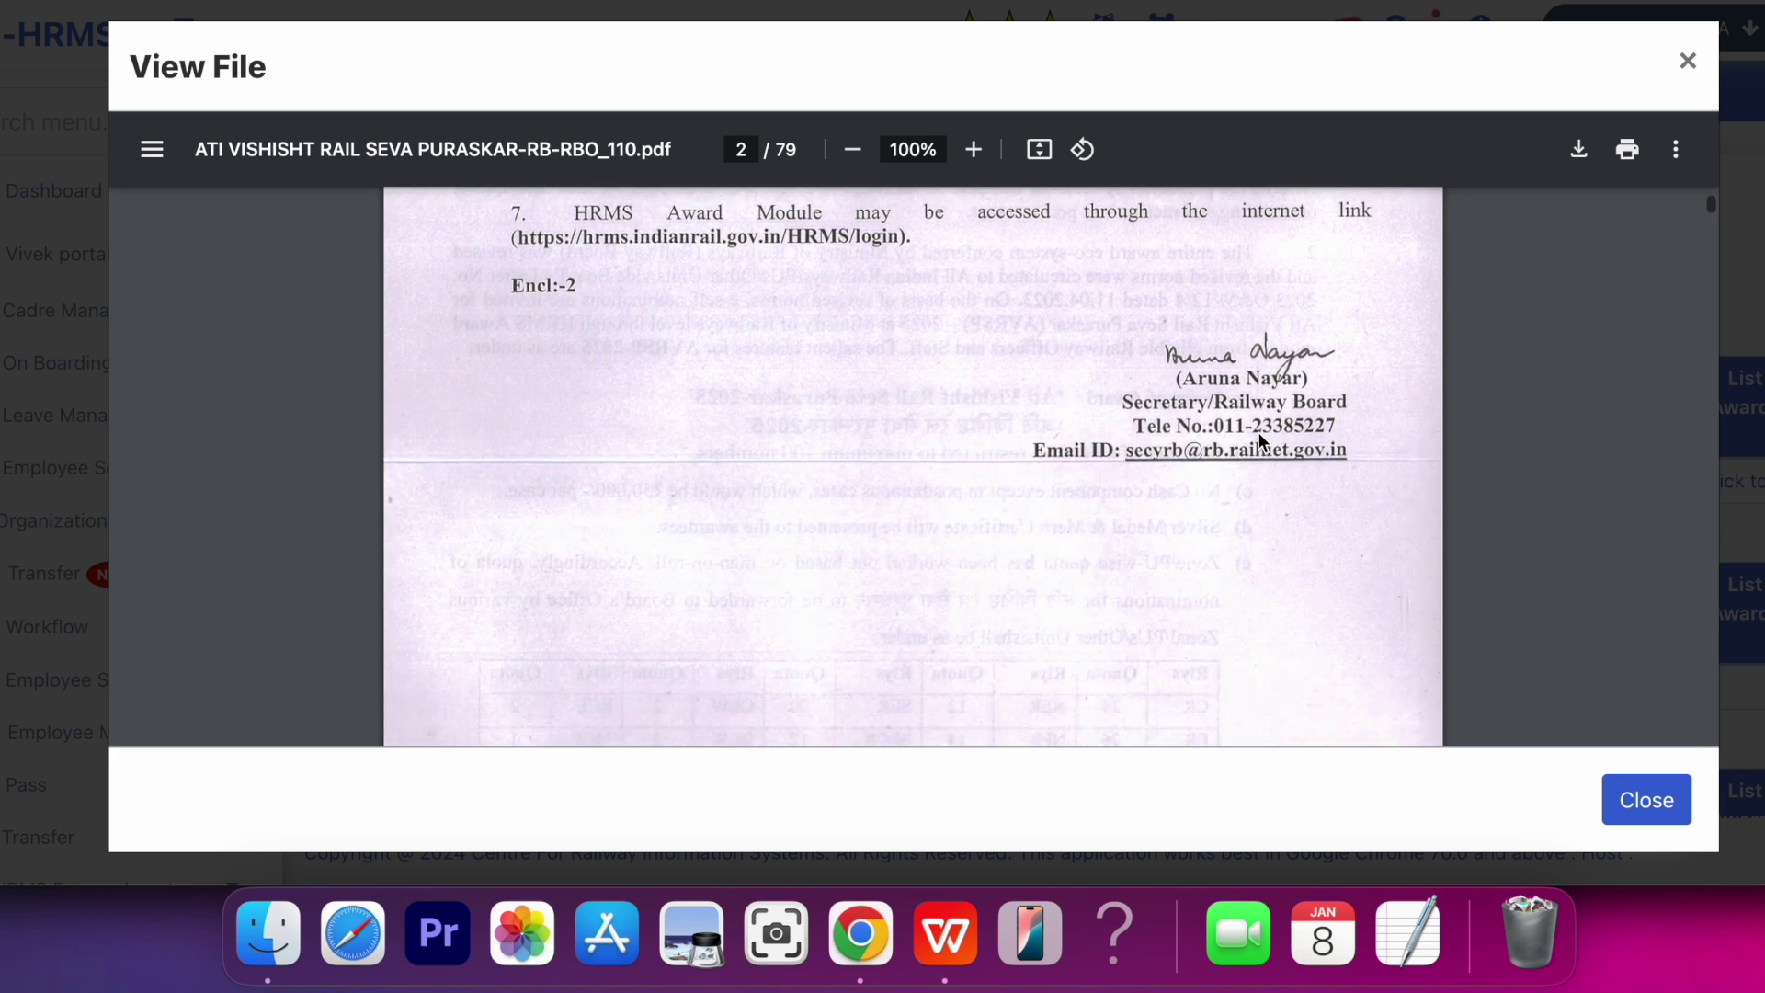
# Step: Read the Annexure-I guidelines on nomination categories, form details and citation requirements
pyautogui.scroll(-6, 1259, 436)
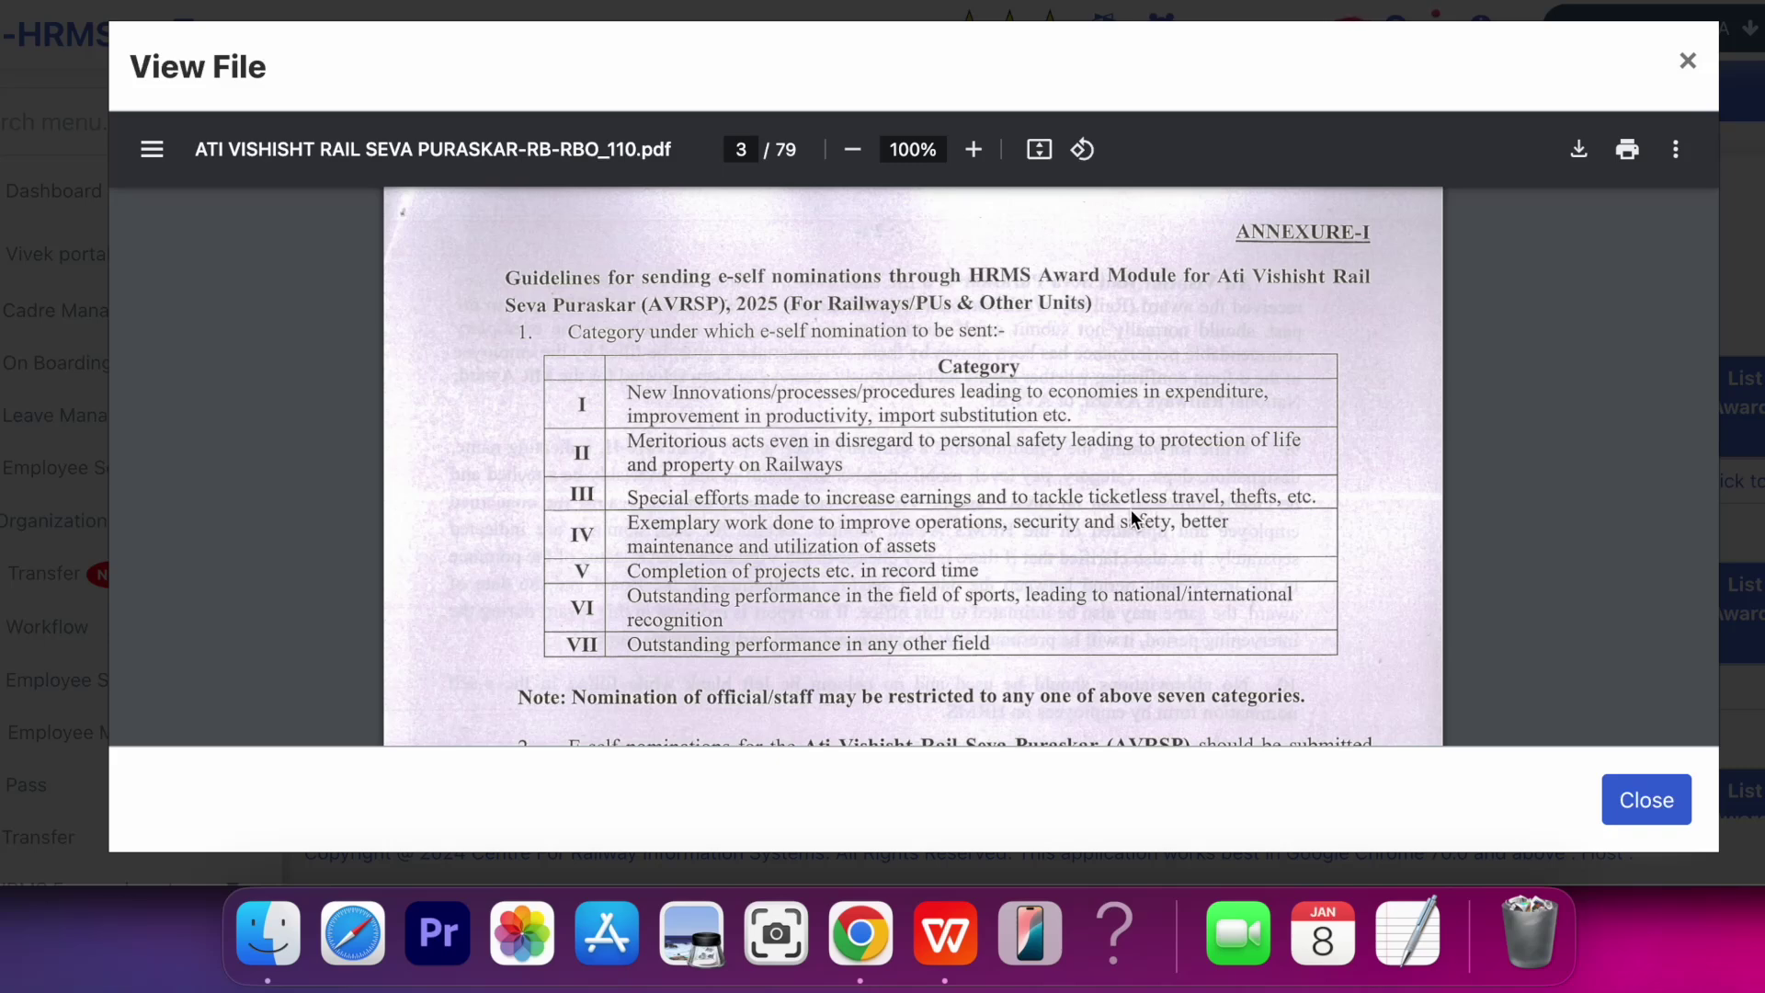
pyautogui.scroll(-1, 756, 543)
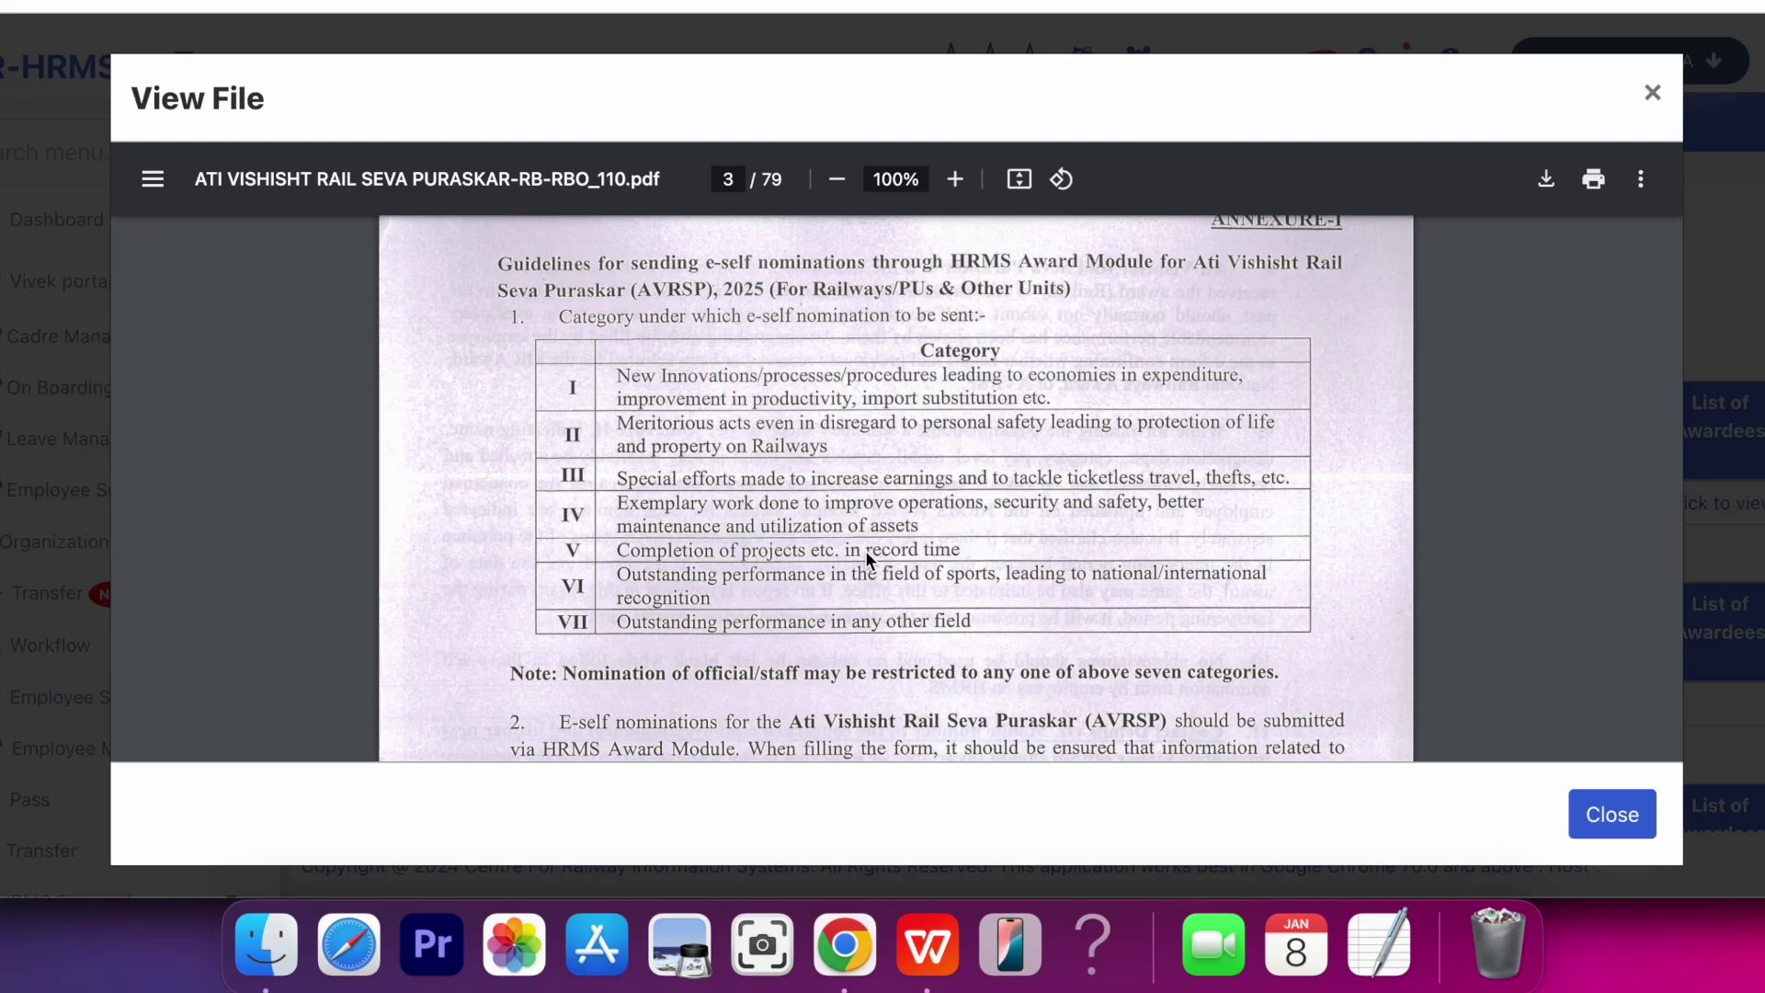
pyautogui.scroll(-2, 864, 550)
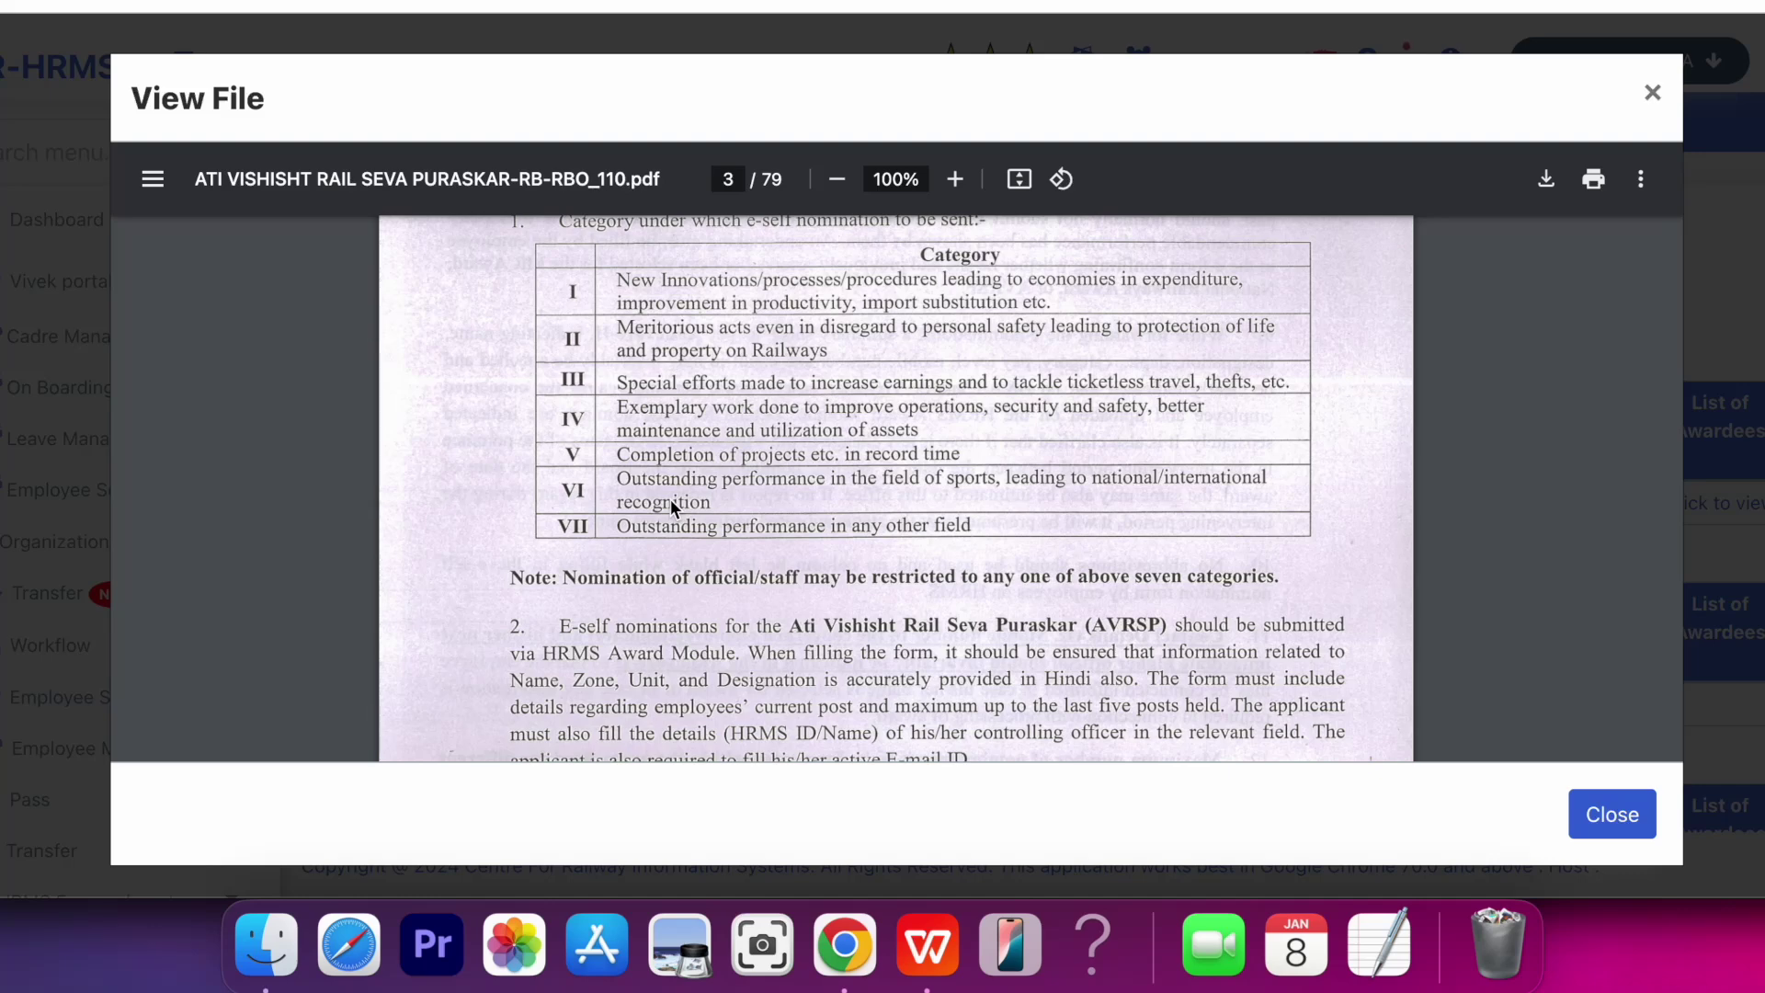
pyautogui.scroll(-3, 670, 501)
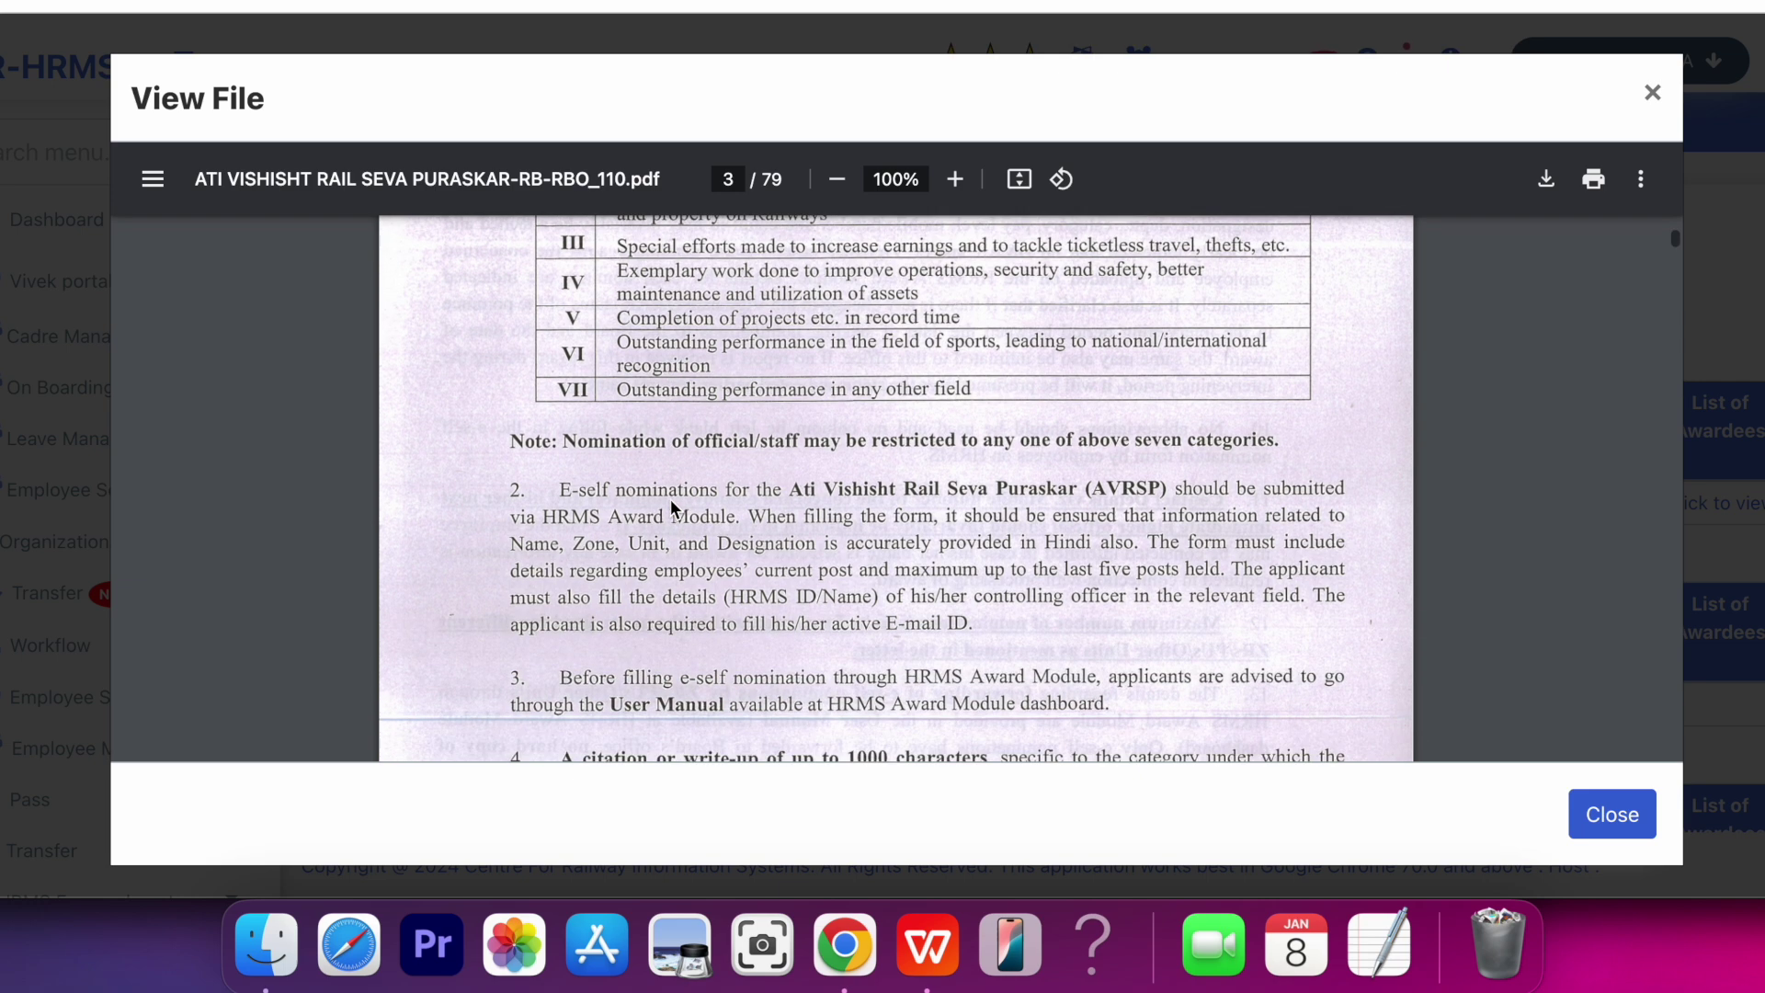
pyautogui.scroll(-3, 672, 508)
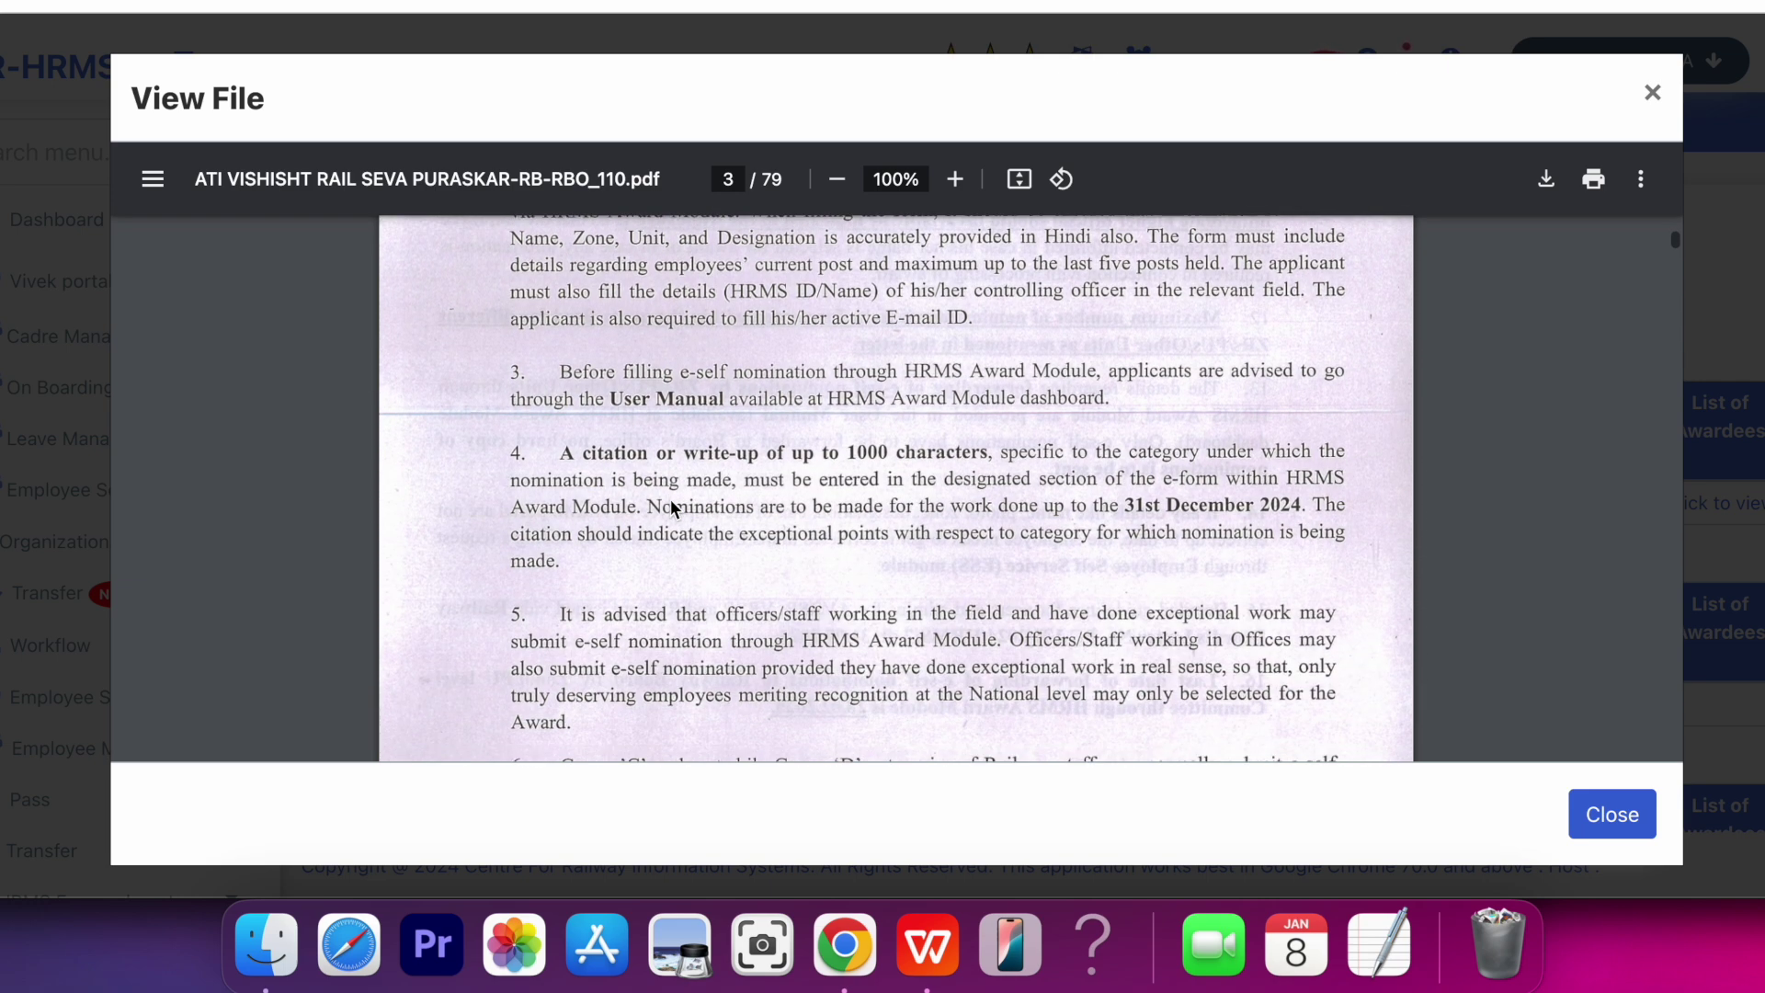
pyautogui.scroll(-1, 670, 499)
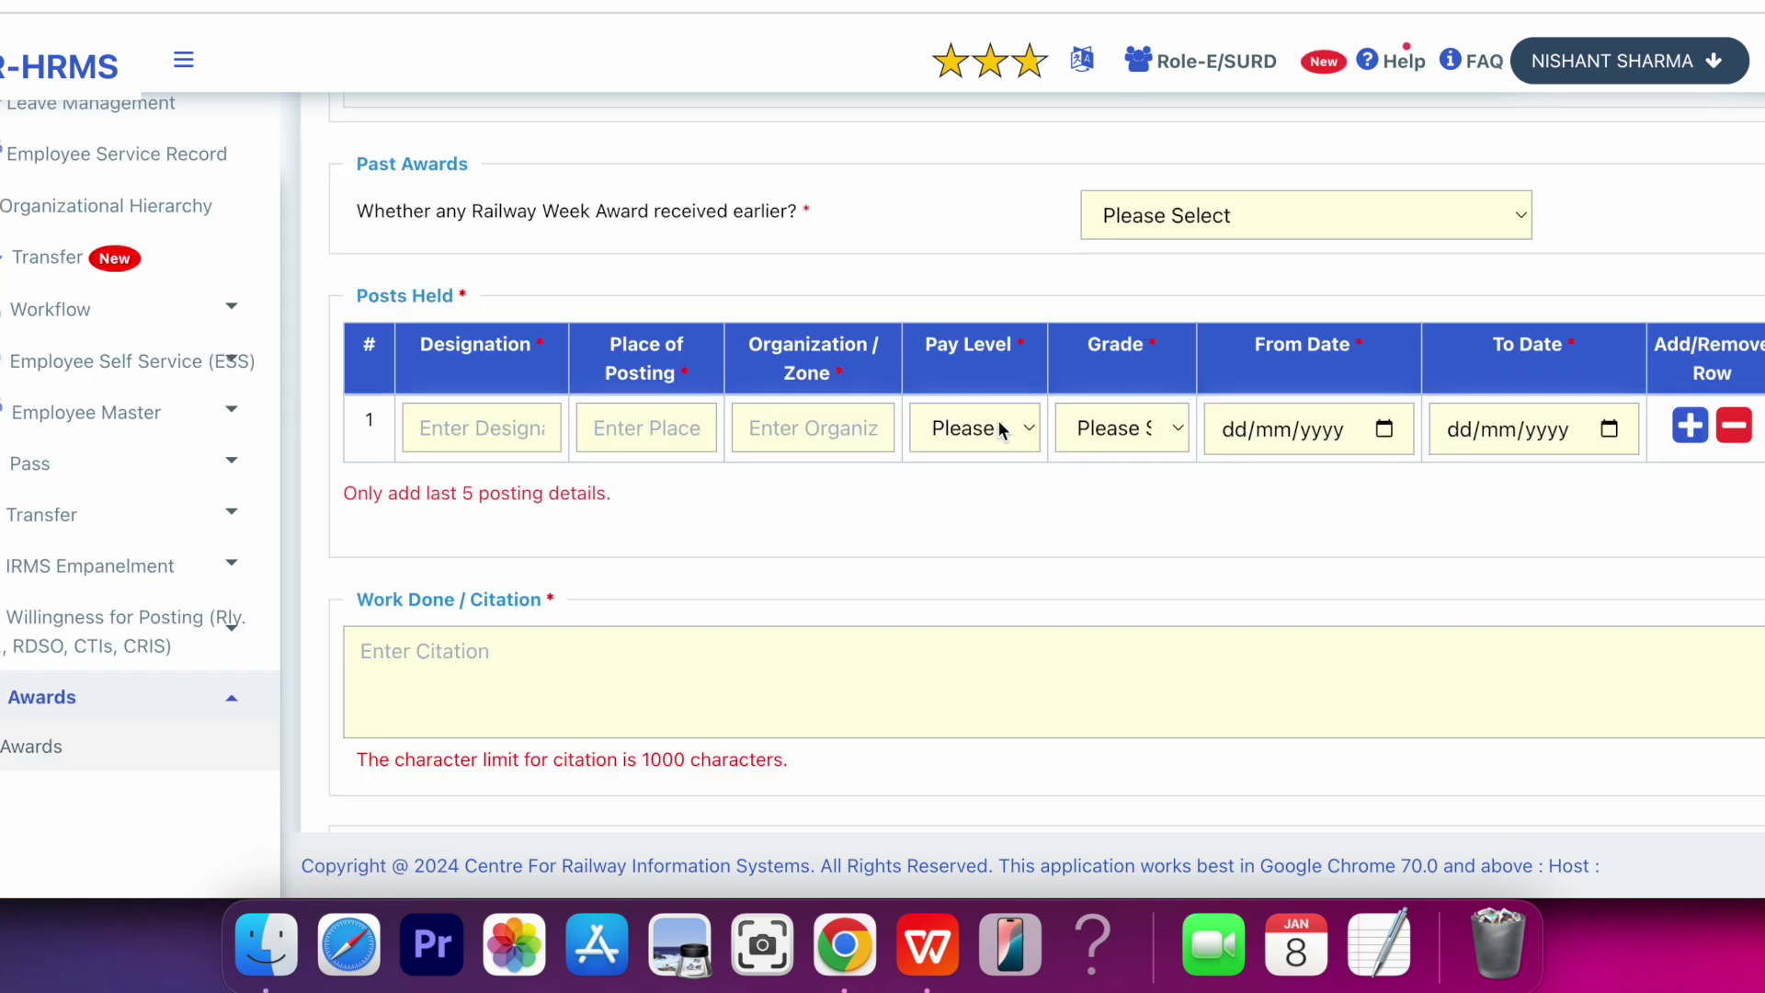
# Step: Review the Past Awards, Posts Held and Work Done / Citation sections of the self-nomination form
pyautogui.scroll(3, 999, 428)
pyautogui.scroll(-3, 999, 425)
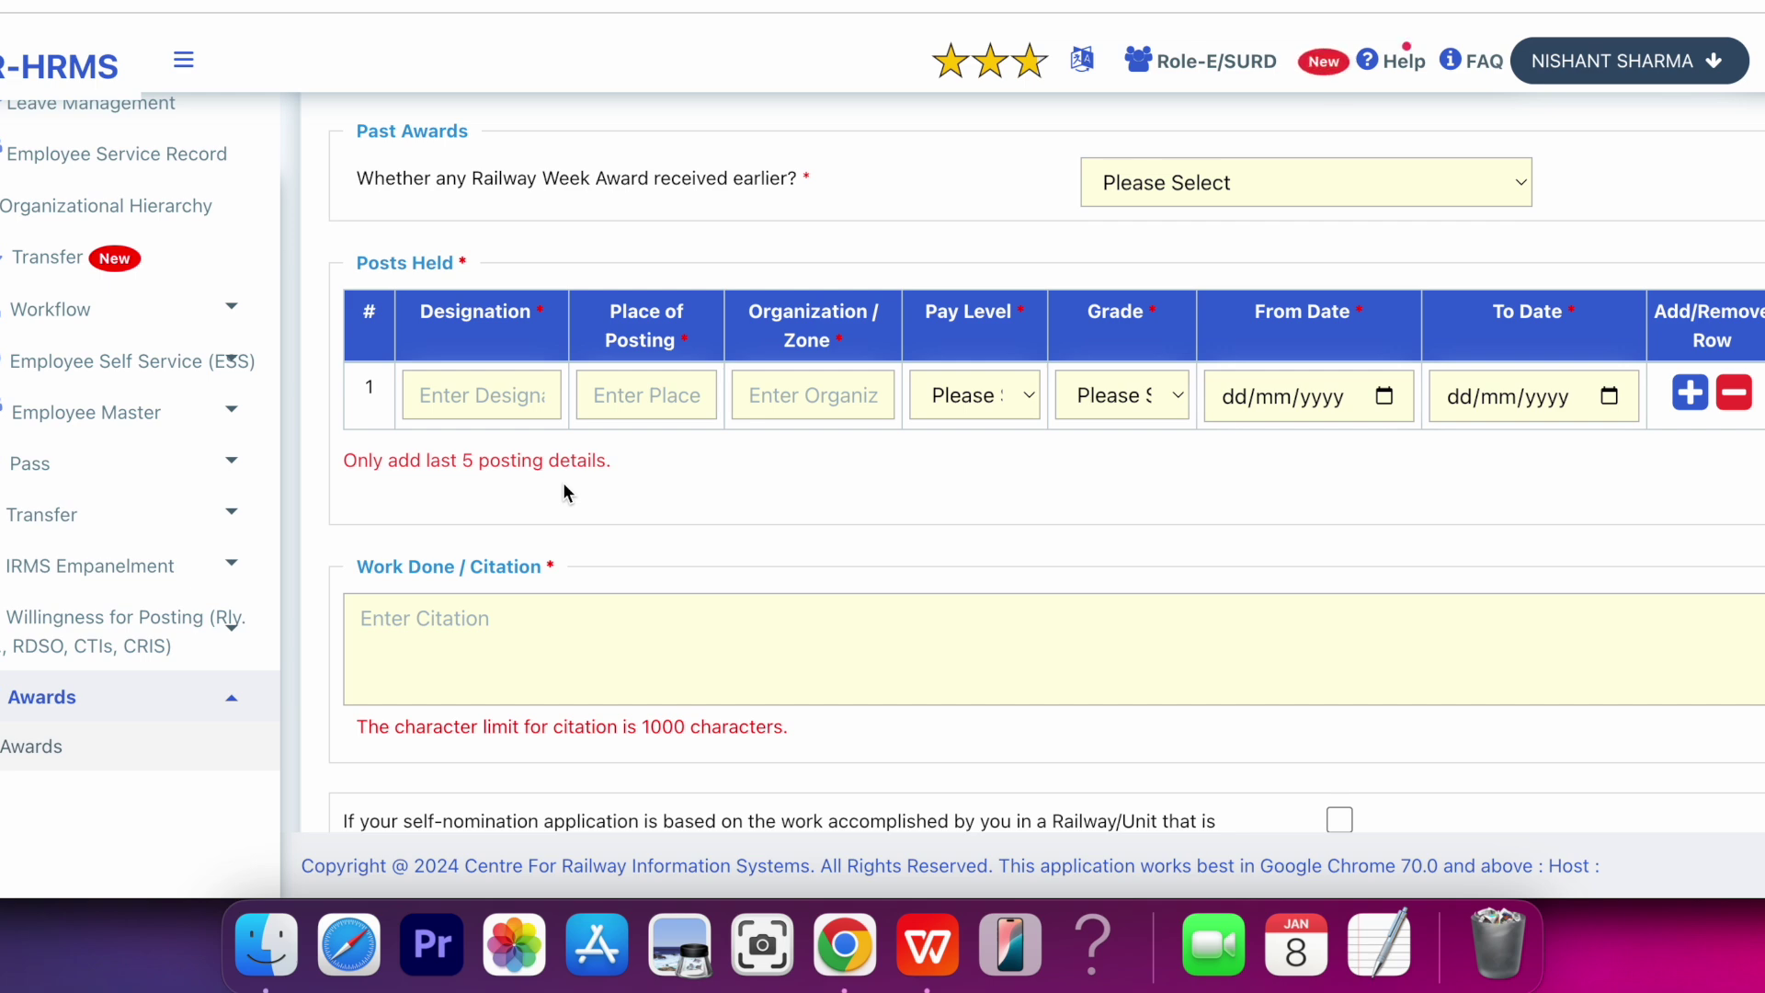
pyautogui.scroll(-2, 564, 485)
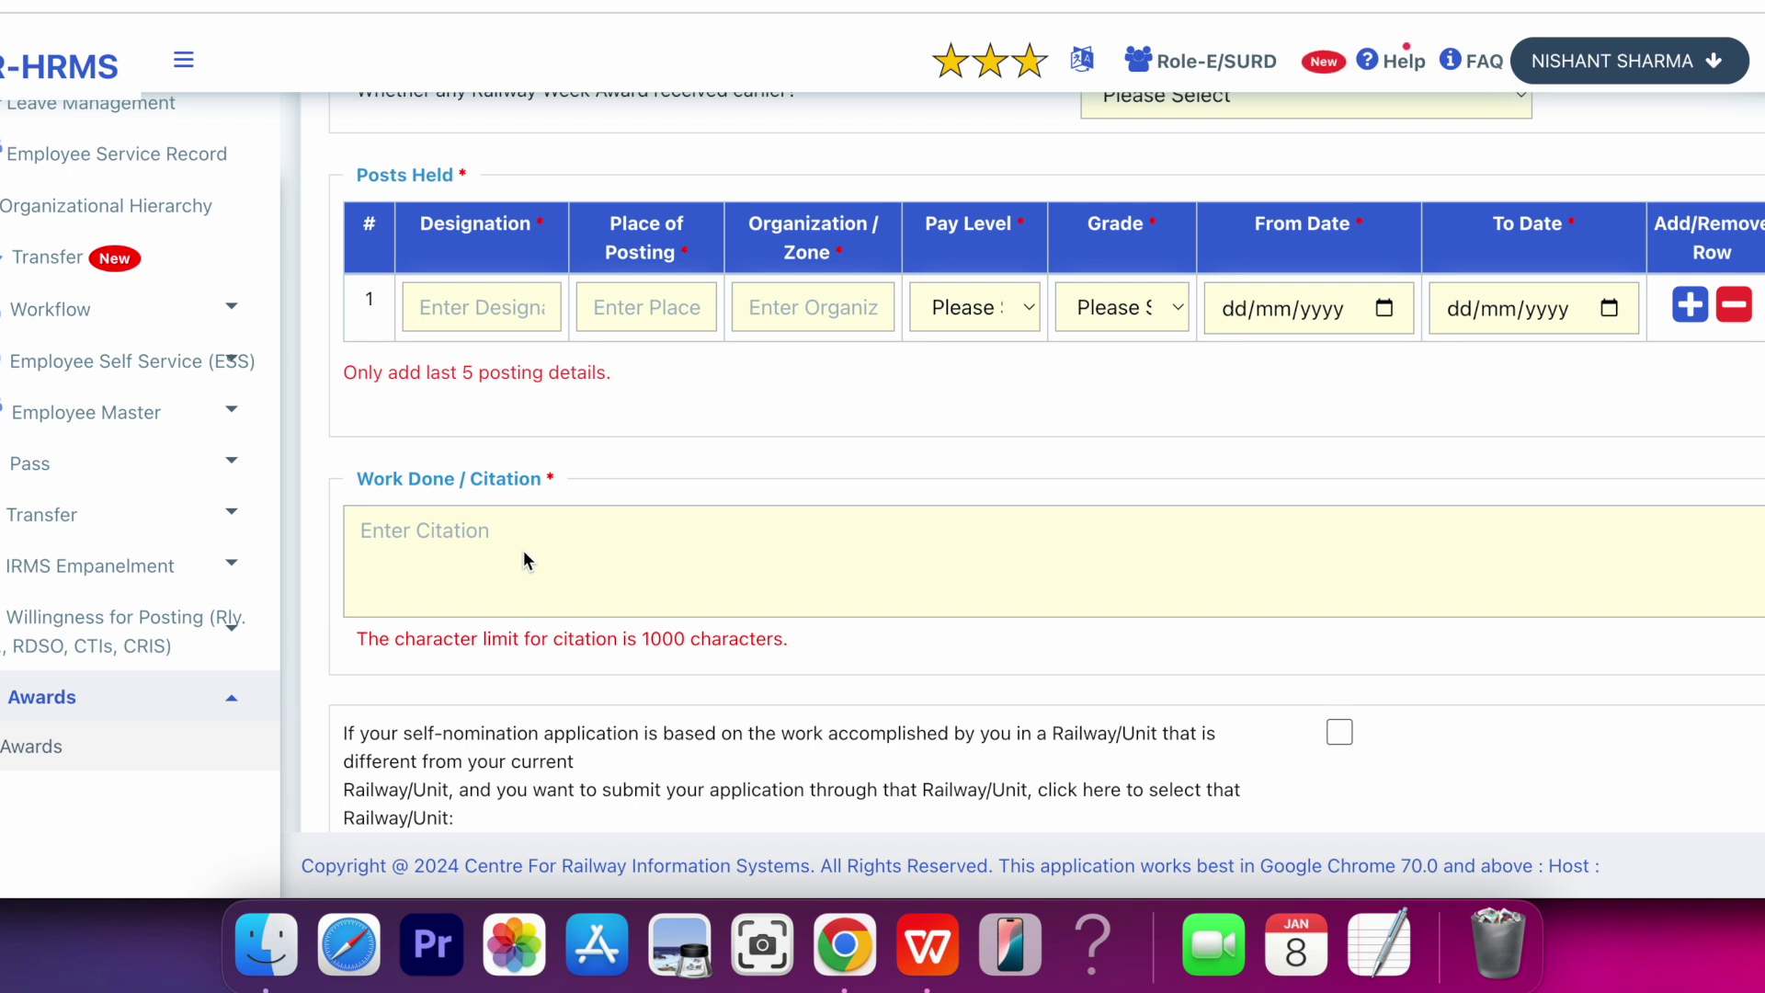
# Step: Enable submission of the self-nomination through a different Railway/Unit and check the zone and unit choices
pyautogui.scroll(-5, 526, 558)
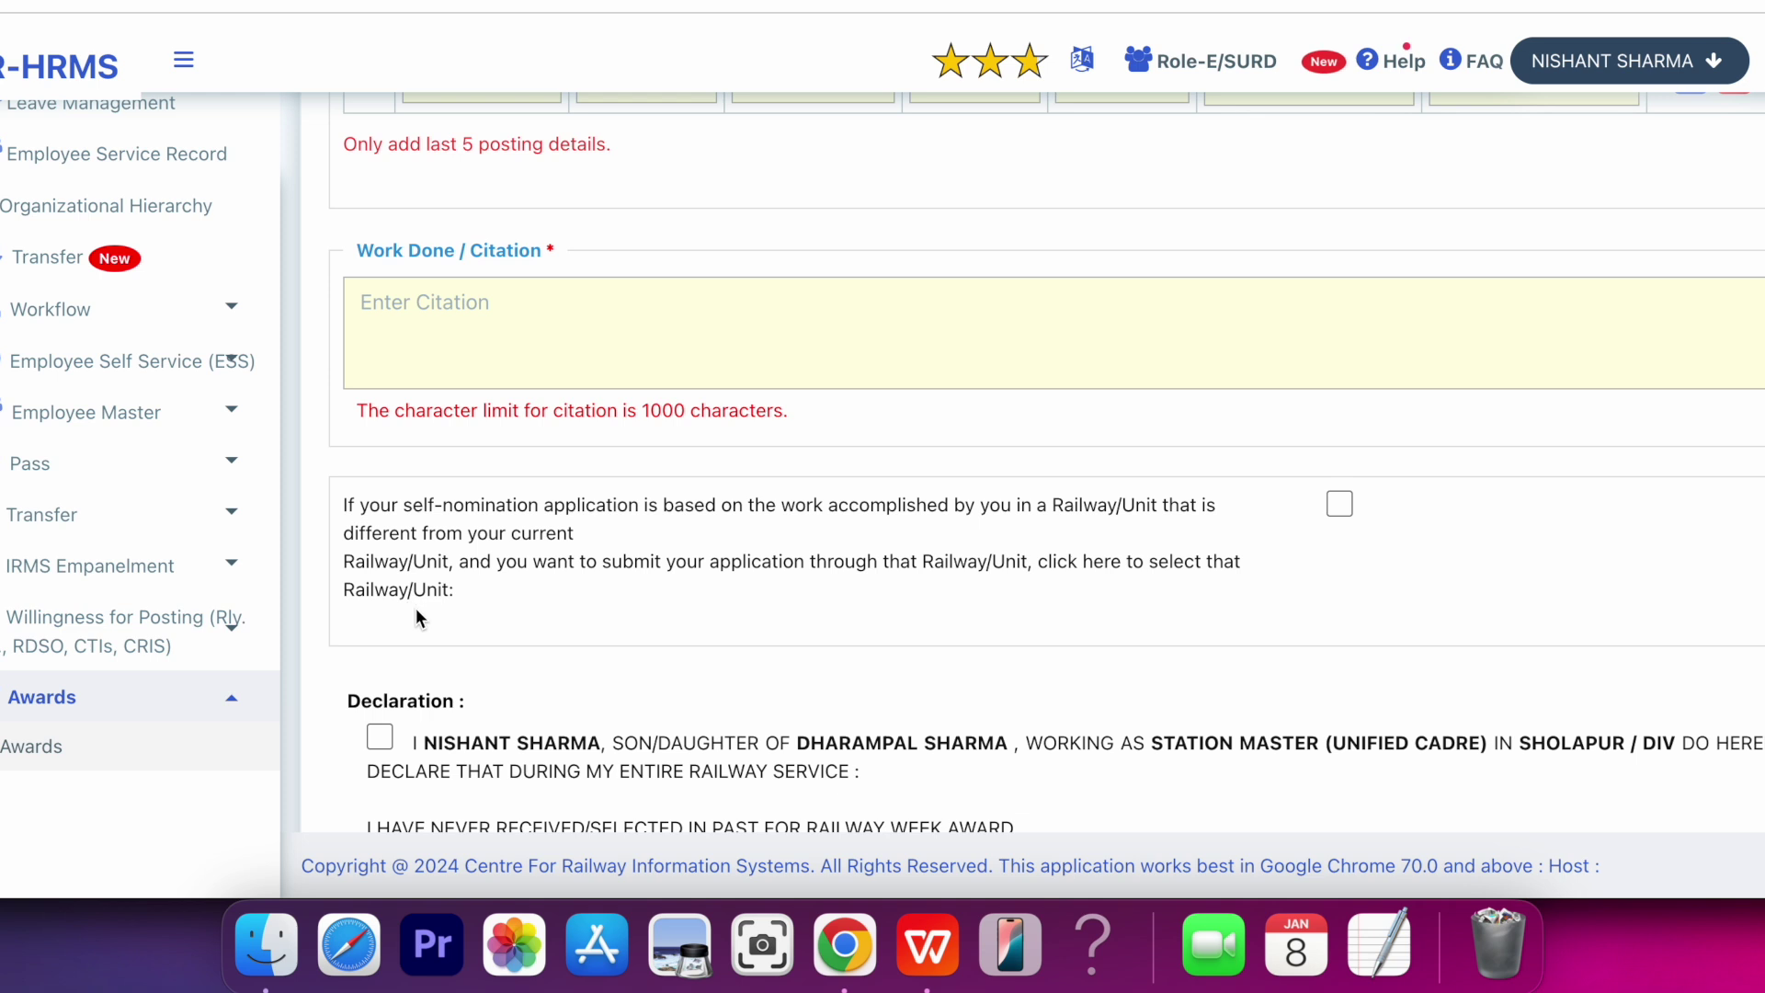
pyautogui.click(1339, 505)
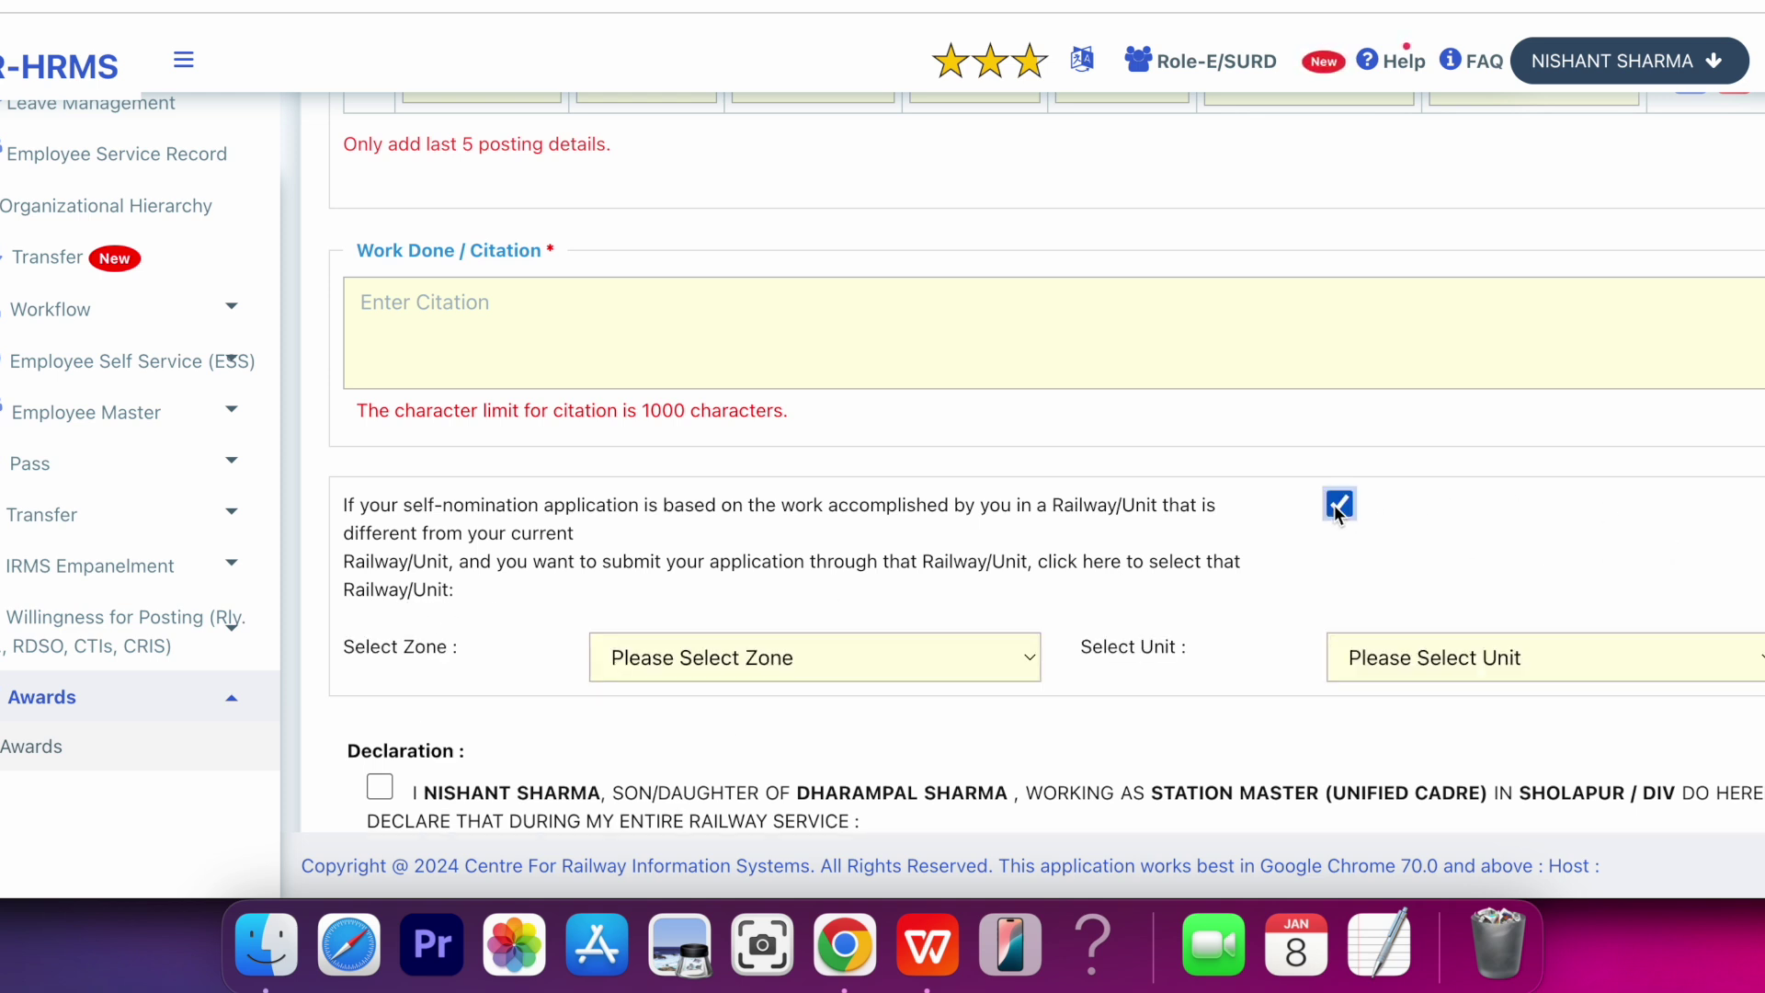
pyautogui.click(772, 668)
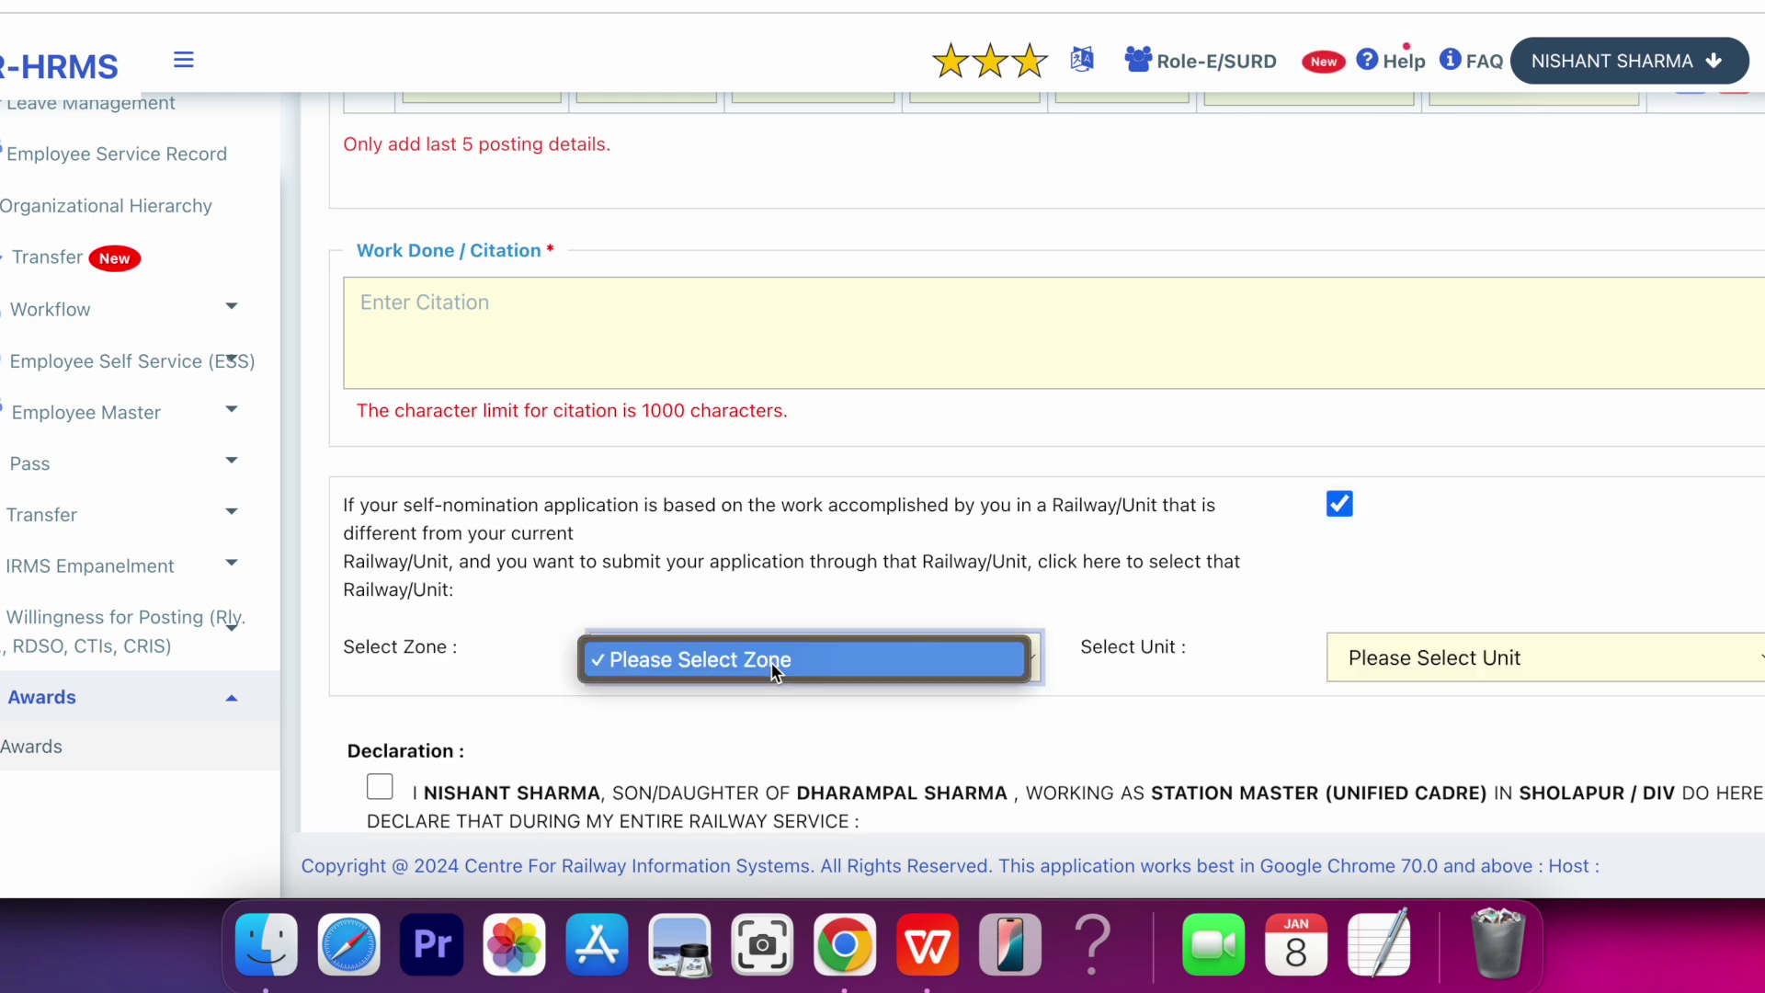
pyautogui.click(770, 662)
pyautogui.click(1508, 662)
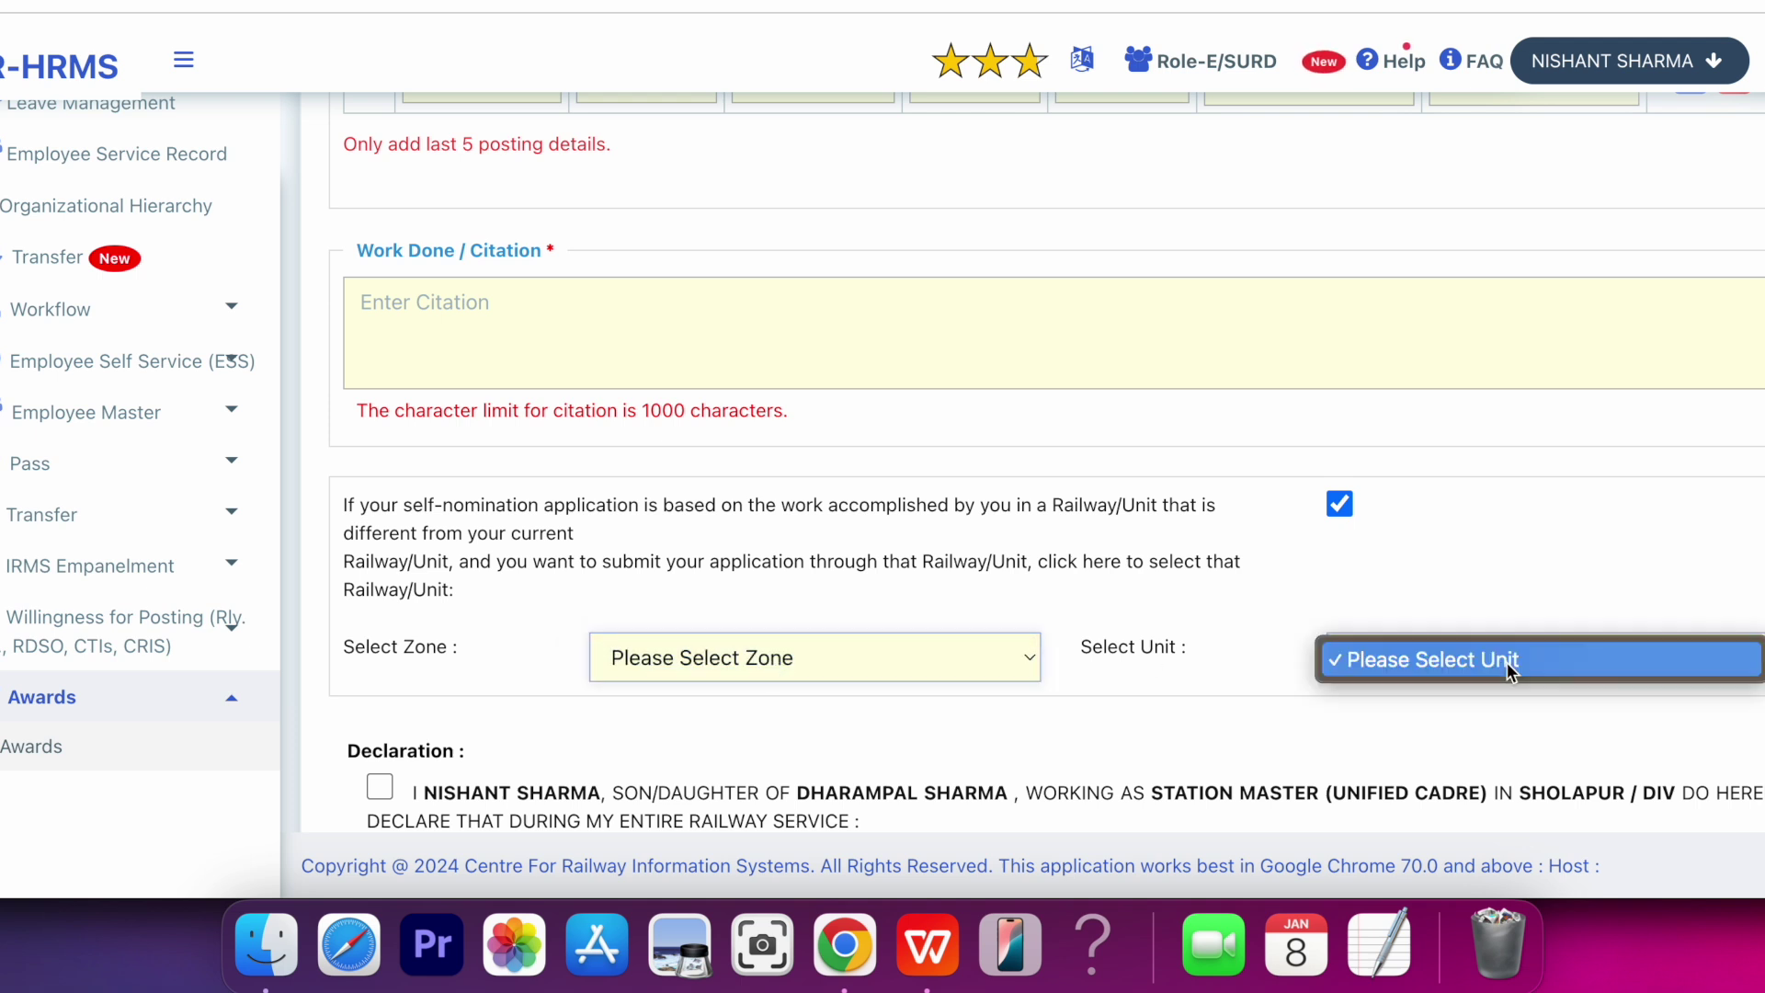
pyautogui.click(1508, 660)
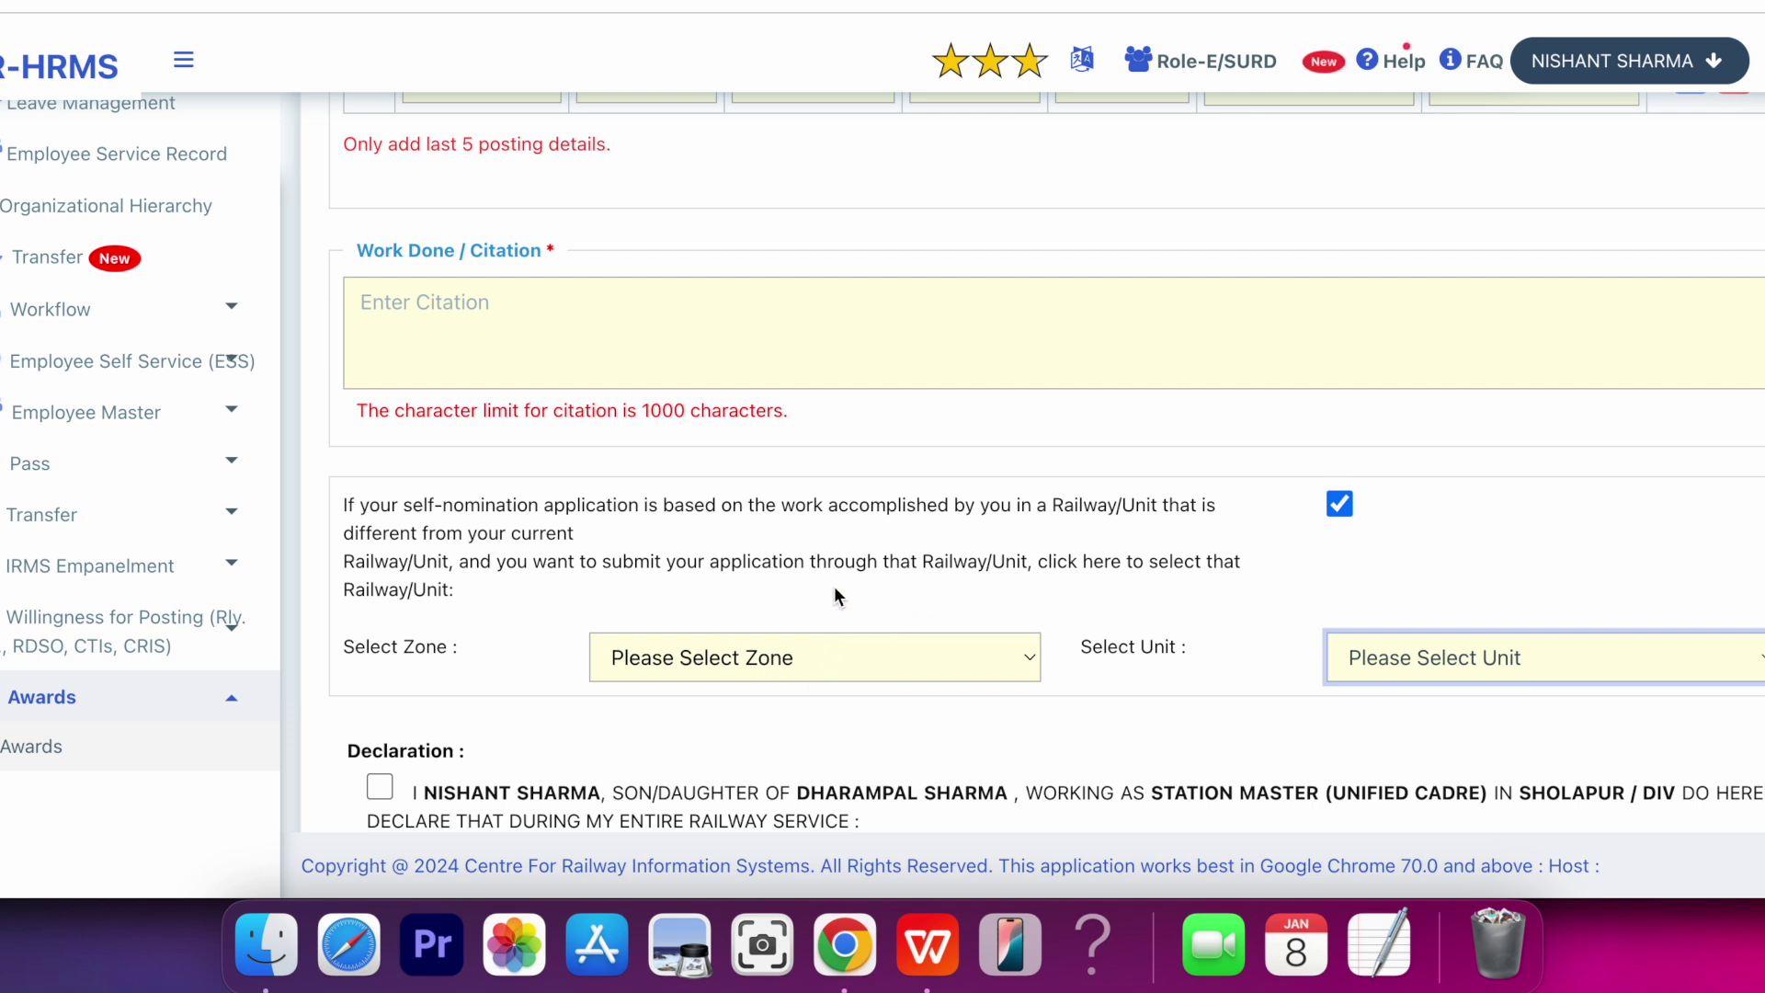
# Step: Read the declaration and the application forwarding note at the end of the self-nomination form
pyautogui.scroll(-3, 835, 596)
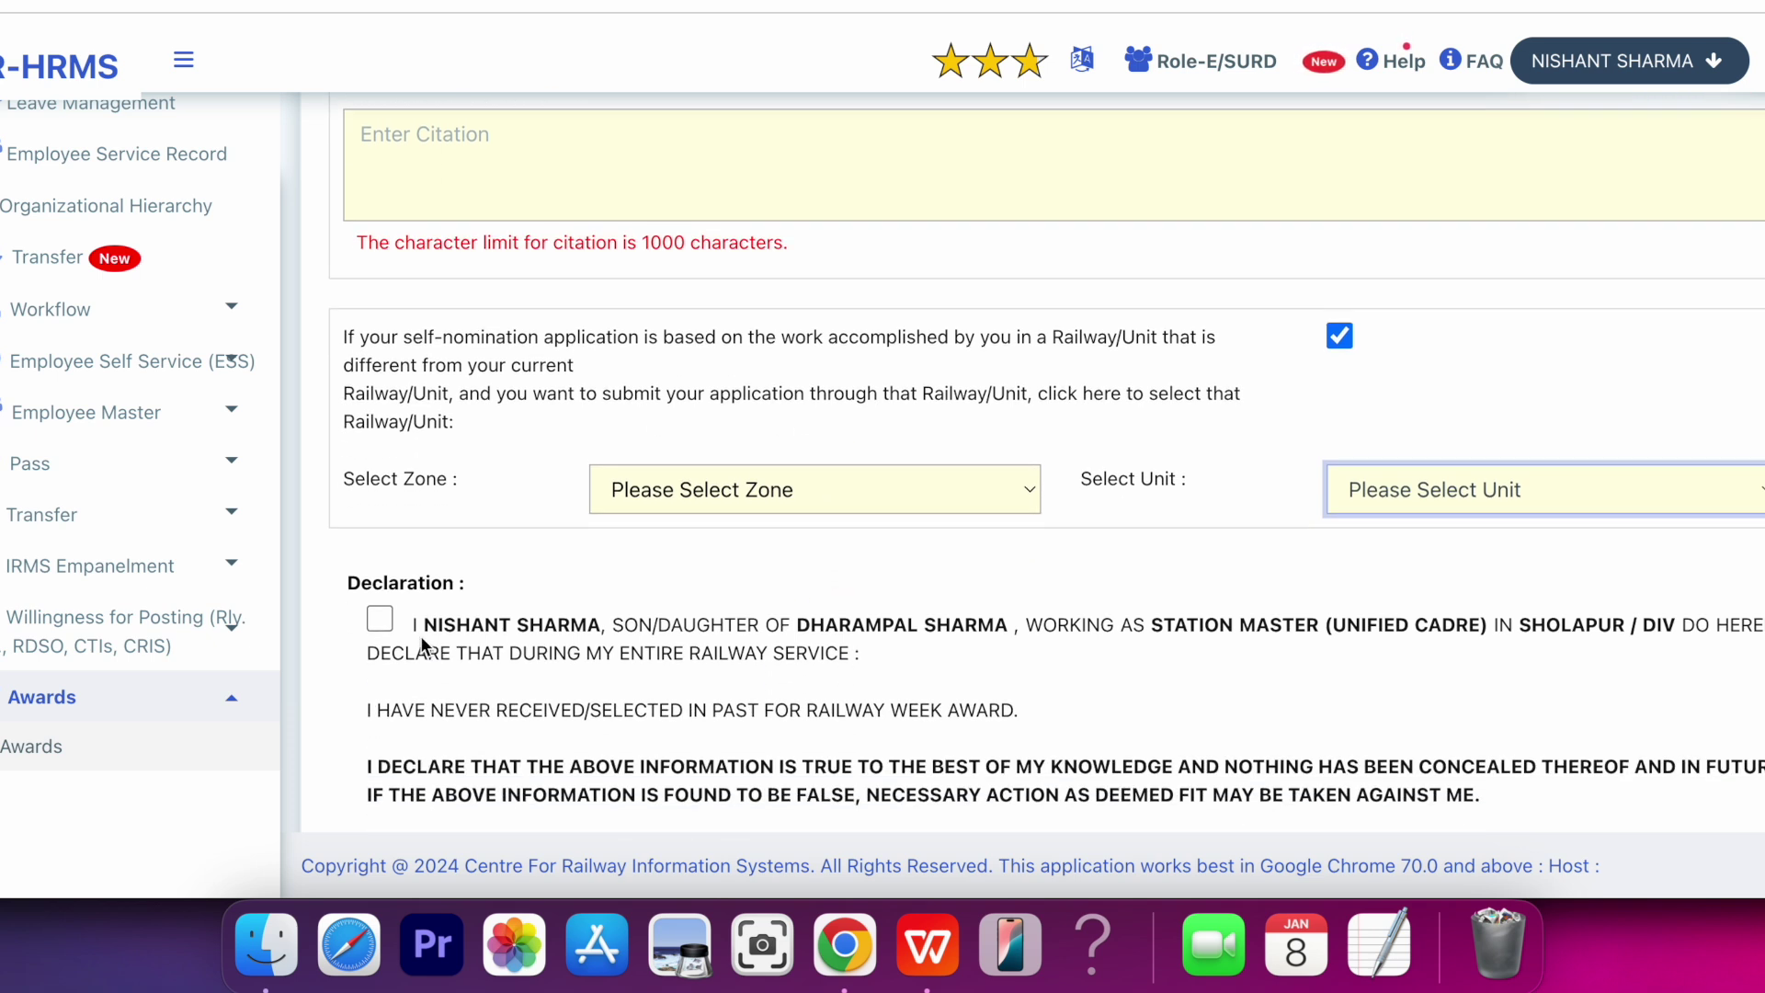
pyautogui.scroll(-1, 388, 622)
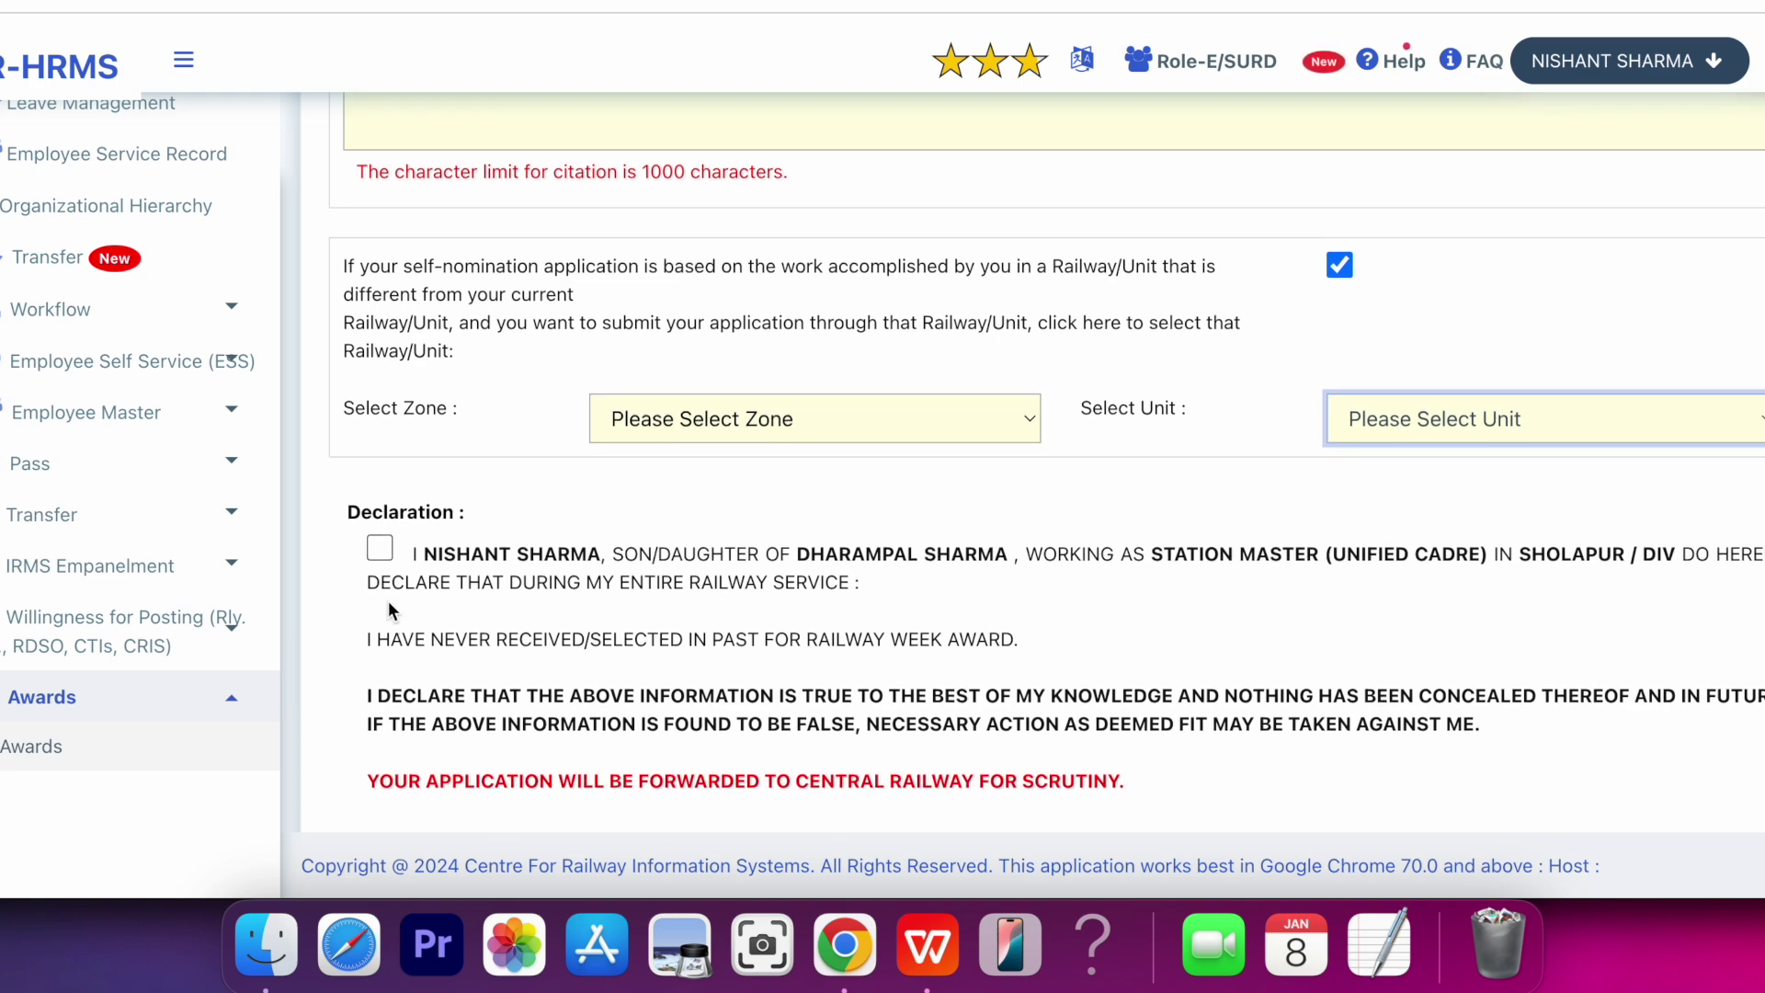
pyautogui.scroll(-3, 388, 602)
pyautogui.scroll(7, 388, 602)
pyautogui.scroll(-1, 396, 550)
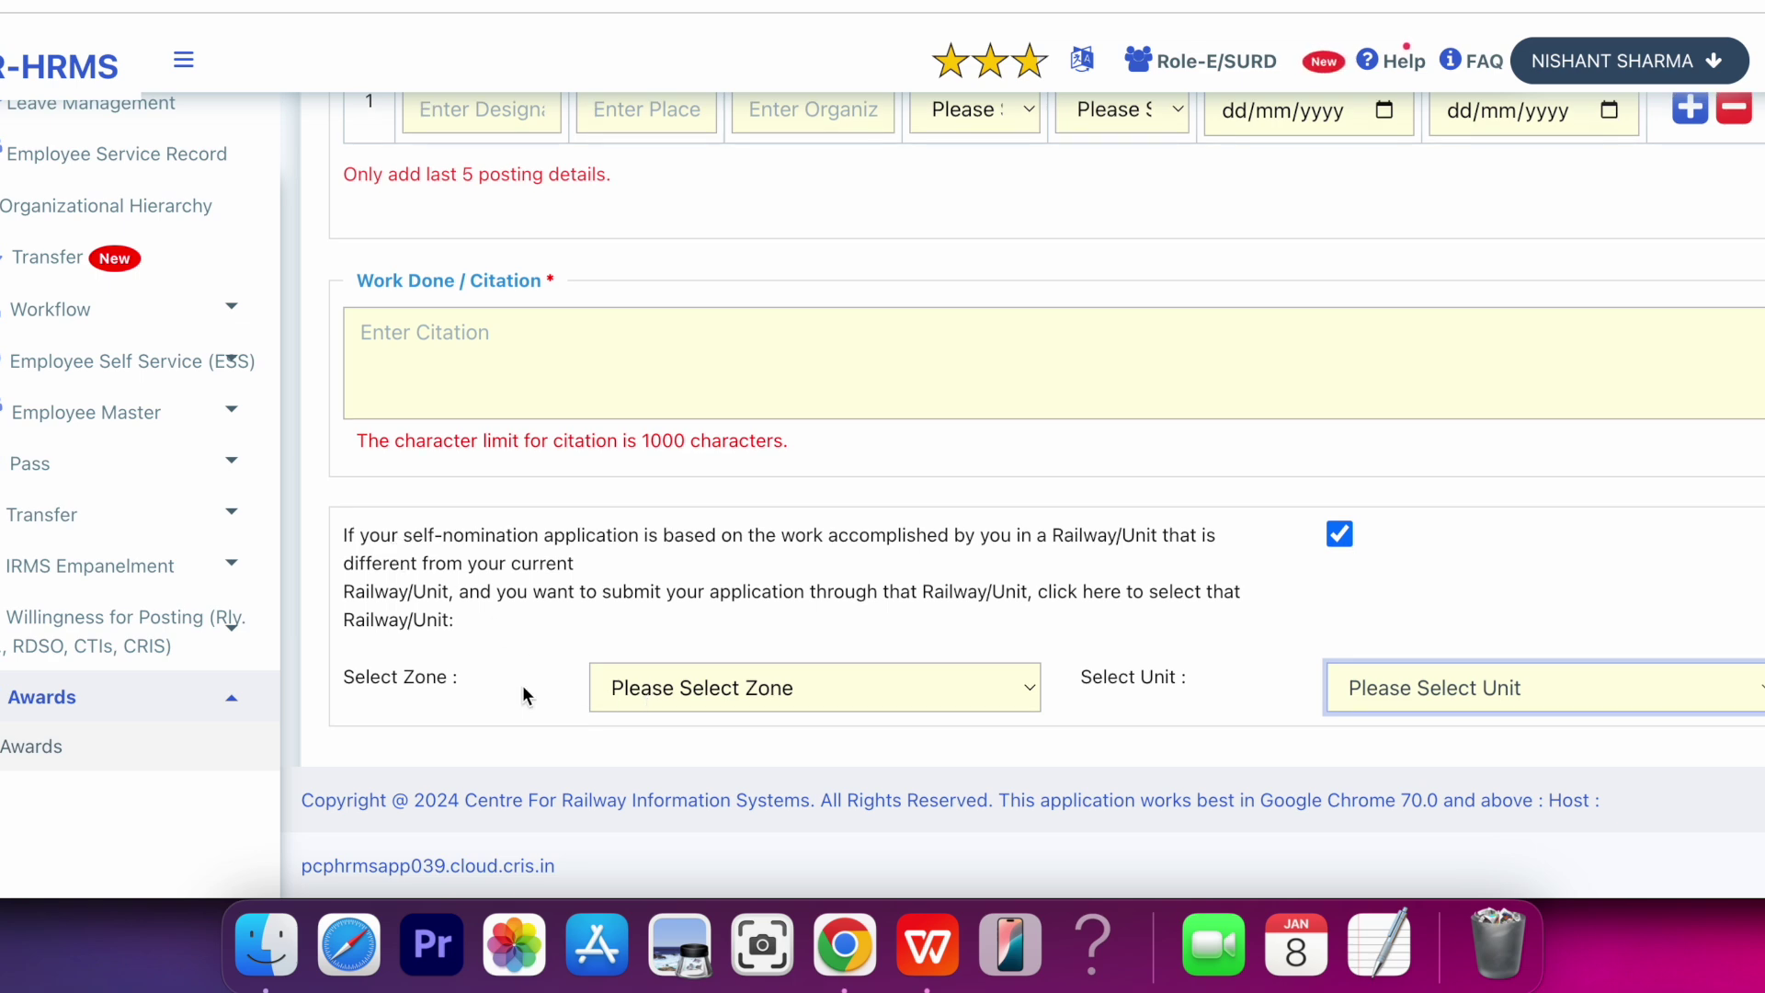
pyautogui.scroll(-6, 522, 686)
# Step: Recheck the Work Done / Citation, Posts Held and Past Awards sections of the self-nomination form
pyautogui.scroll(7, 522, 686)
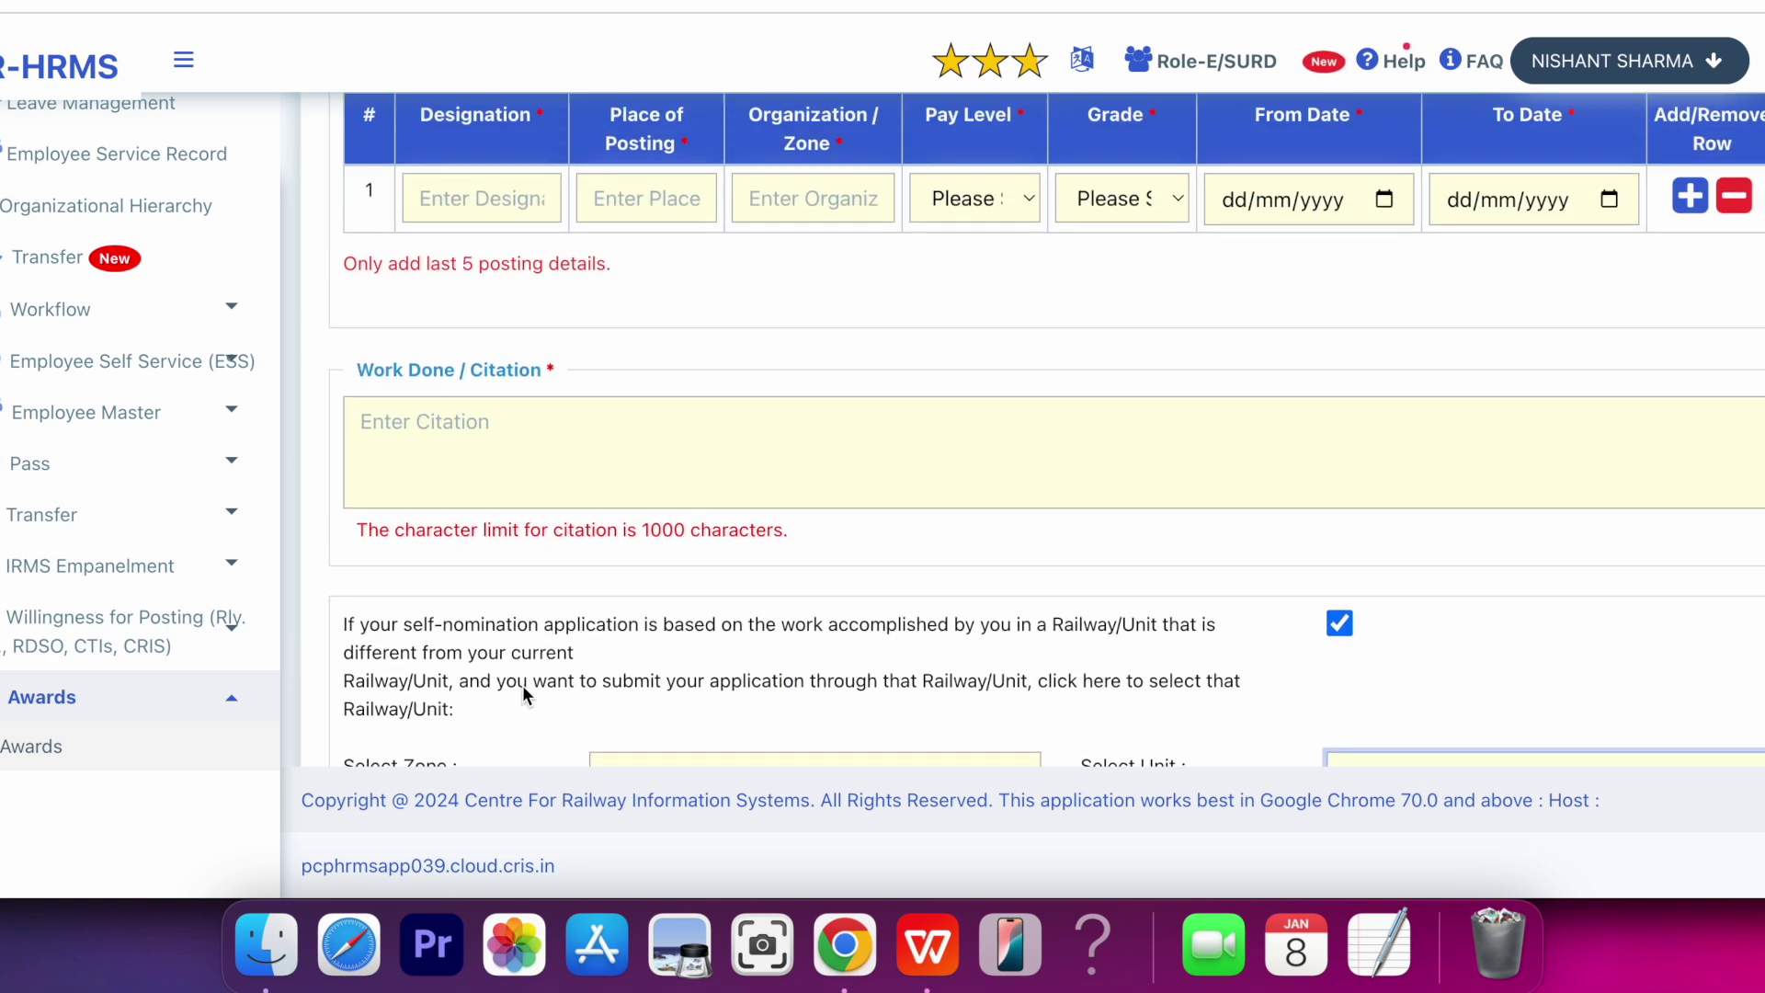
pyautogui.scroll(-2, 522, 686)
pyautogui.scroll(1, 522, 685)
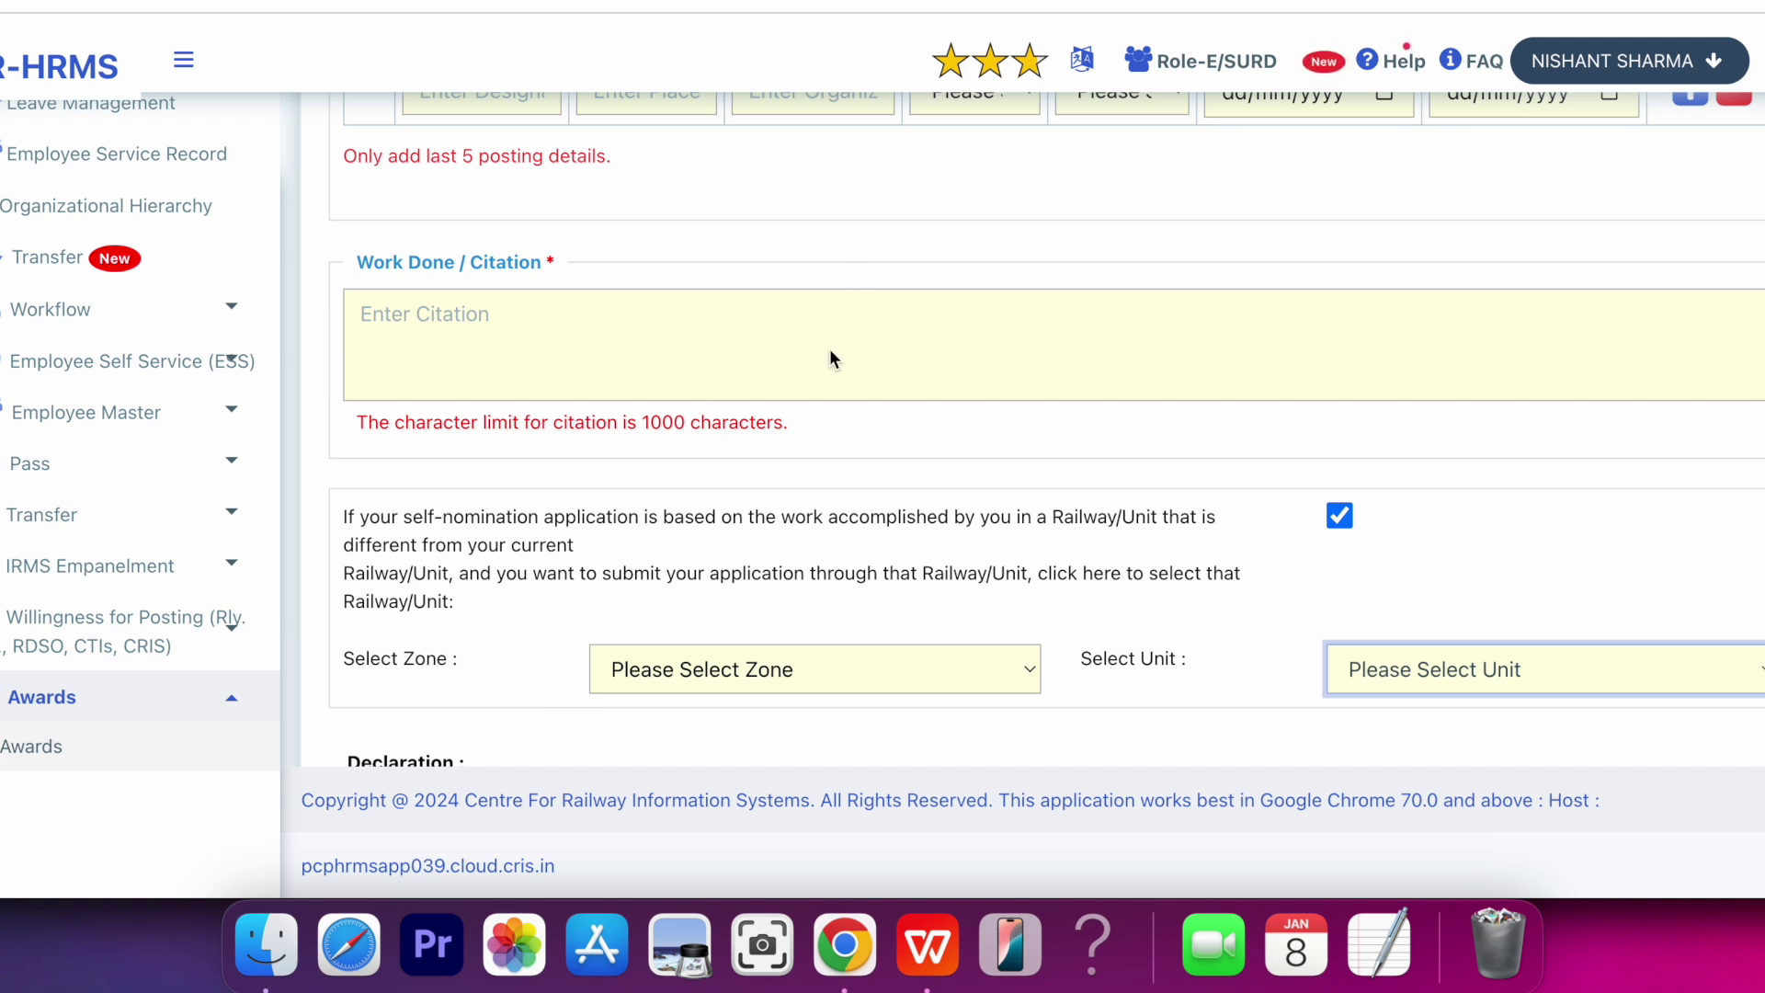
pyautogui.scroll(5, 830, 353)
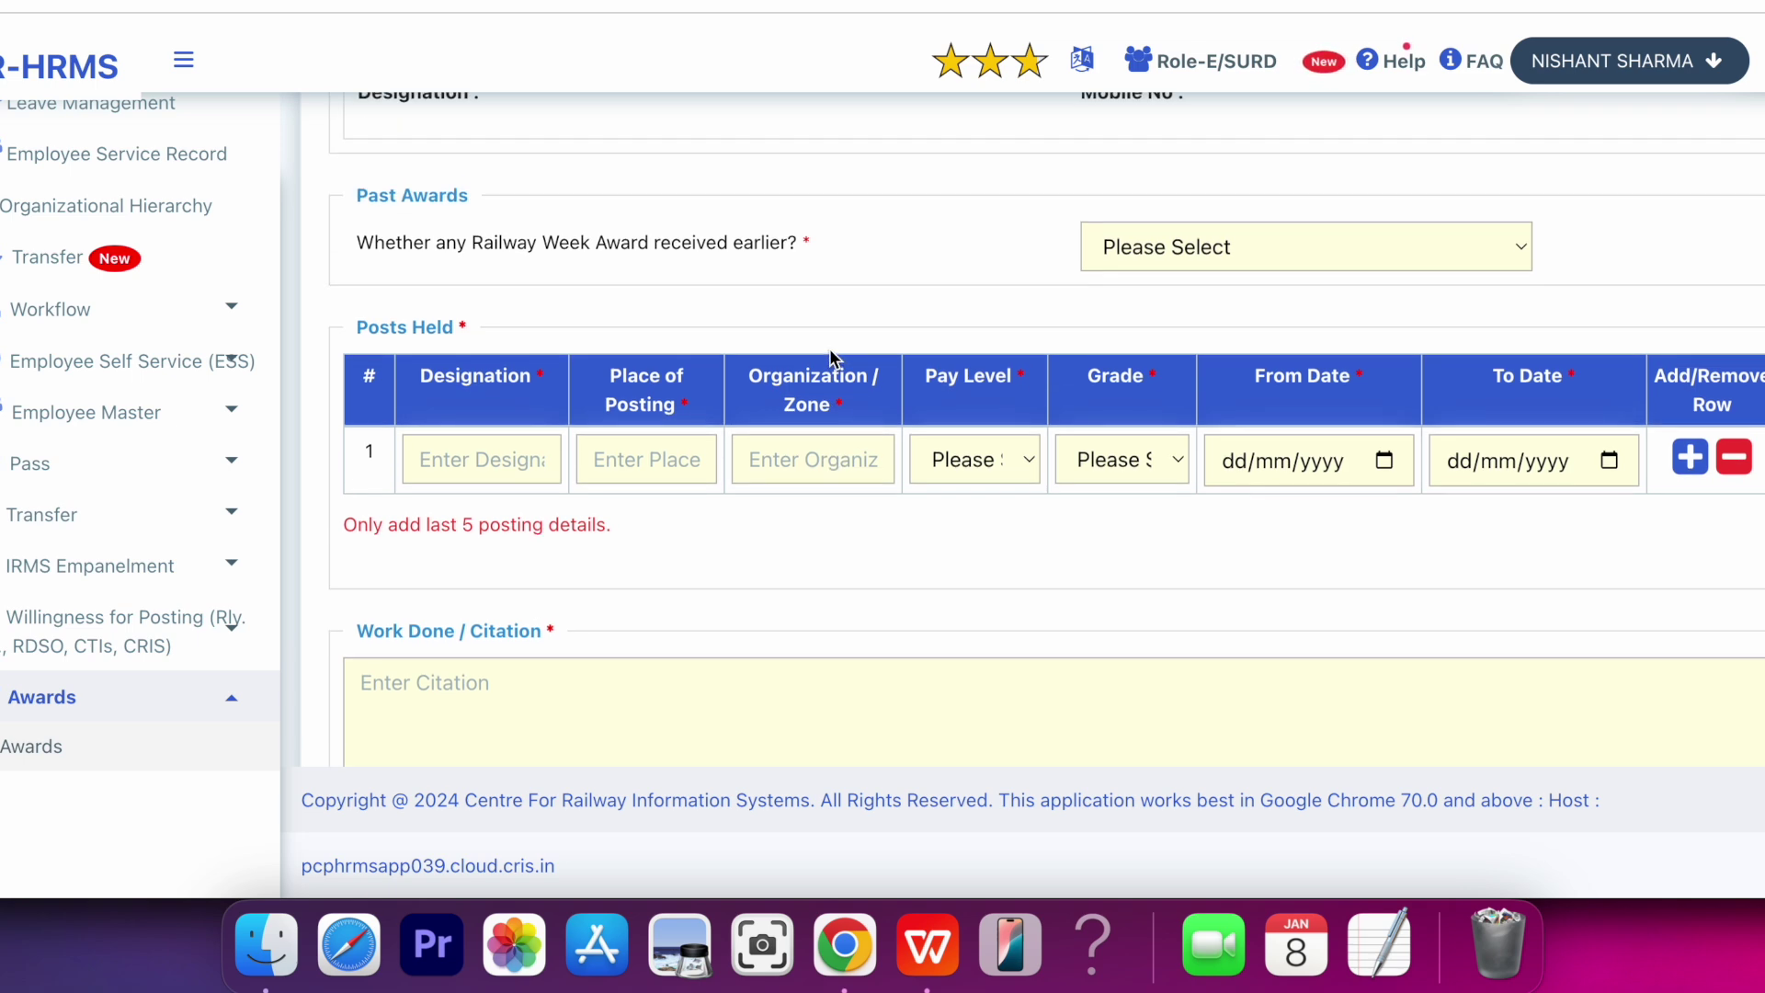
pyautogui.scroll(4, 830, 352)
pyautogui.scroll(-1, 827, 355)
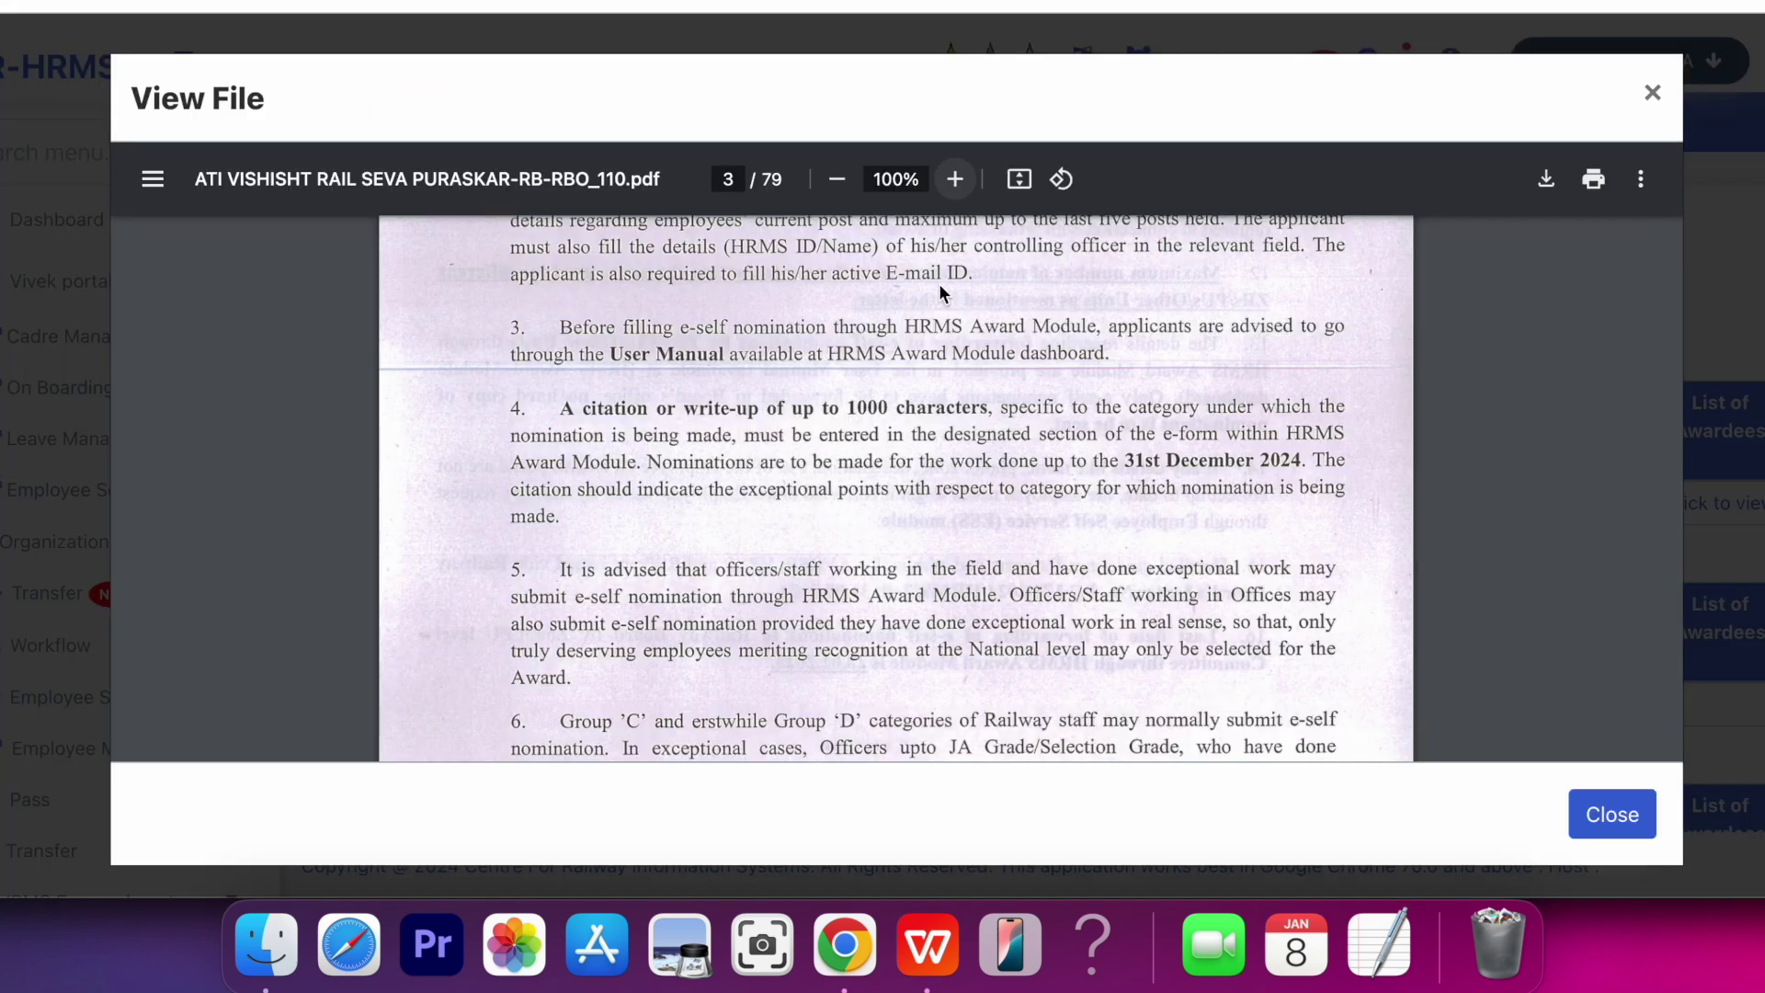
# Step: Examine the guidelines on eligible staff, Group Awards and forwarding of nominations on pages 3 and 4 of the Ati Vishisht Rail Seva Puraskar notification
pyautogui.scroll(-10, 923, 403)
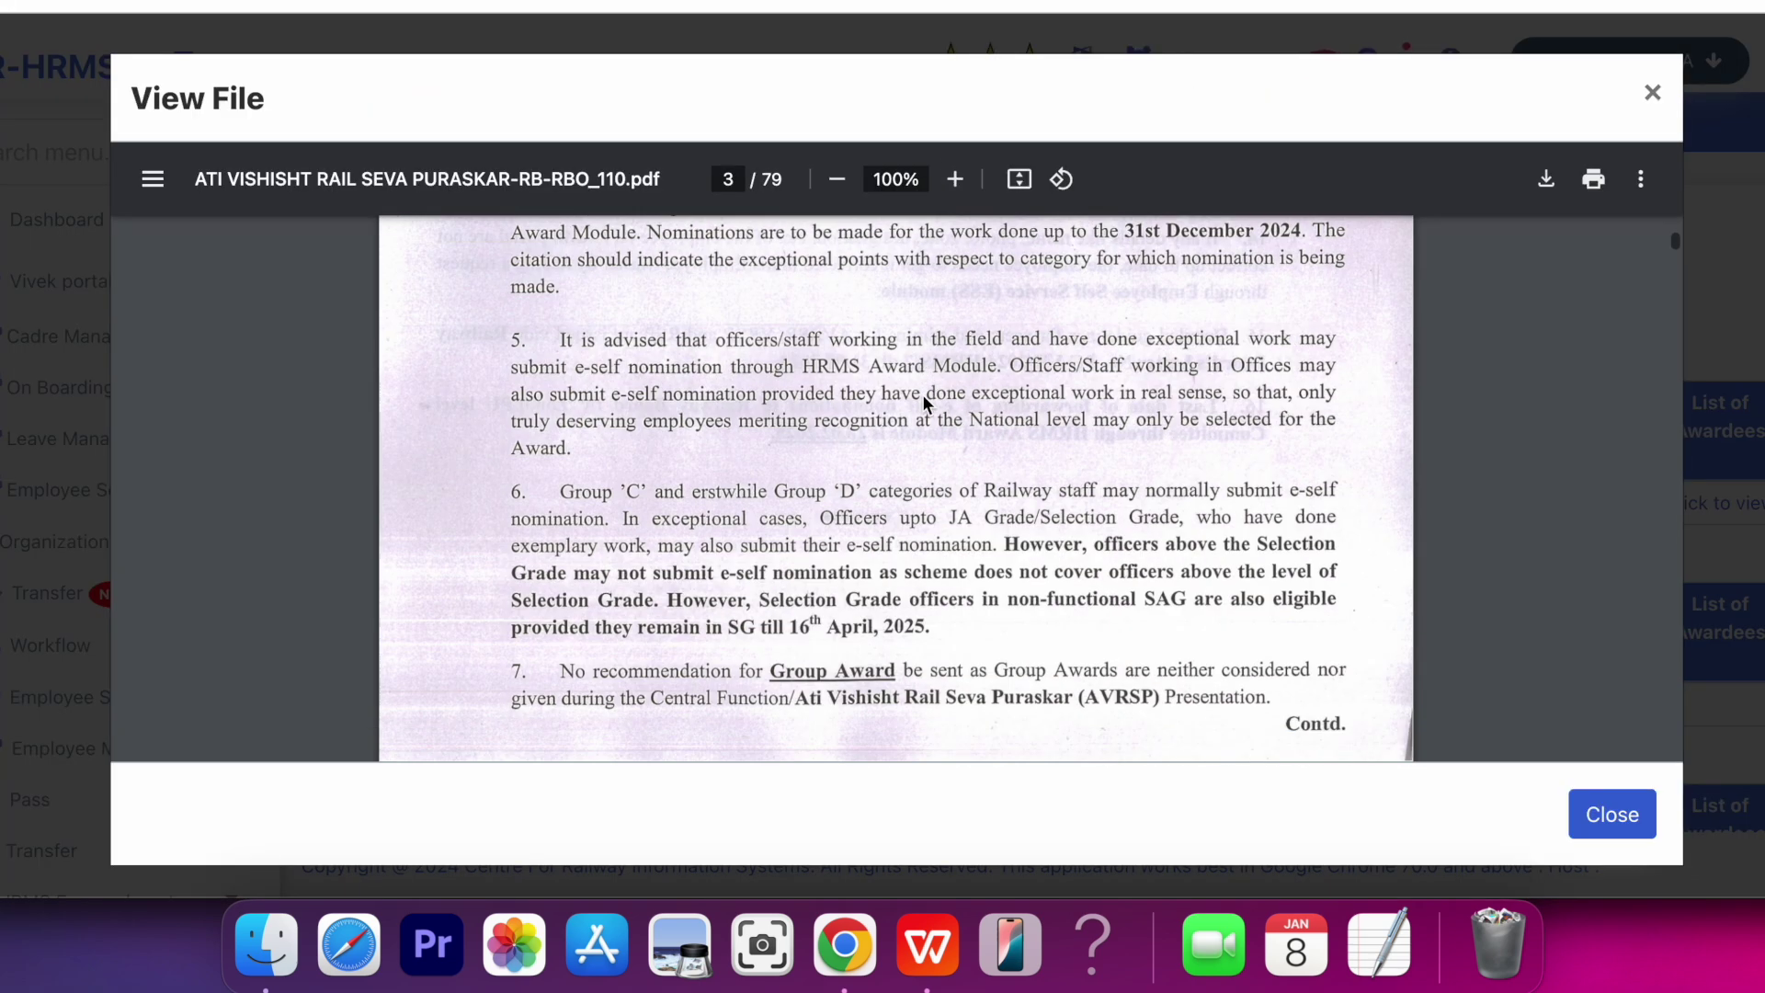
pyautogui.scroll(-2, 923, 395)
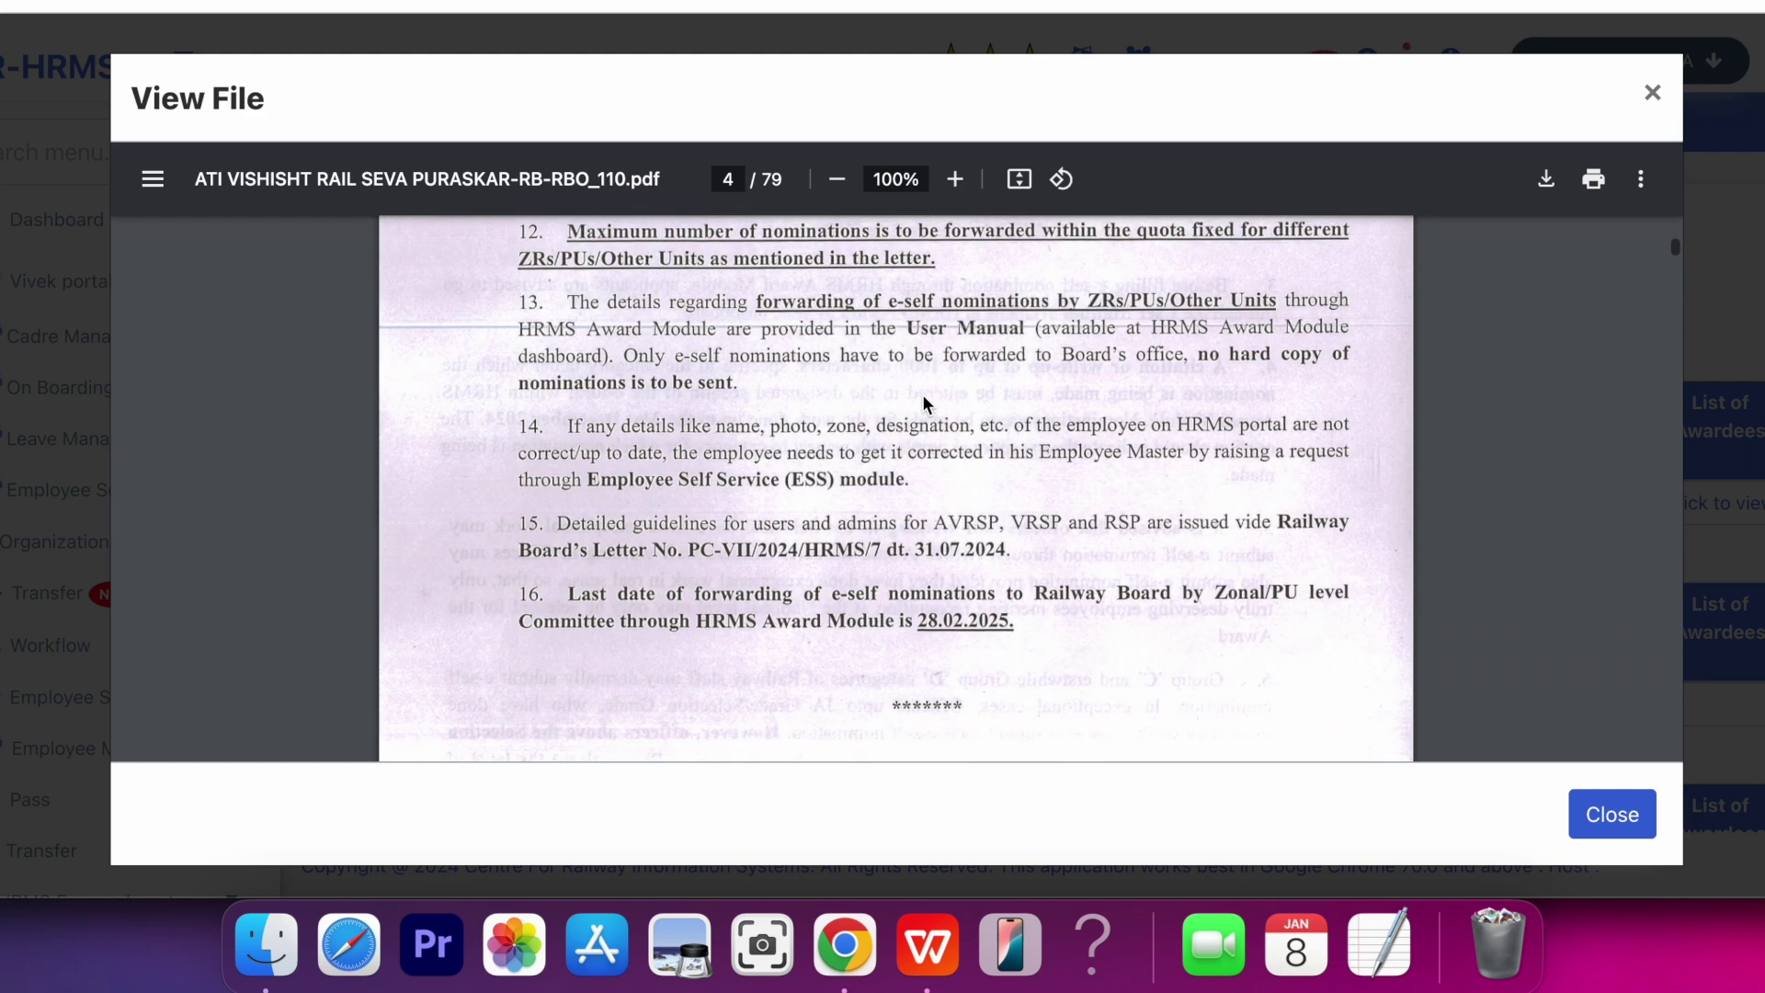
pyautogui.scroll(4, 923, 394)
pyautogui.scroll(3, 923, 394)
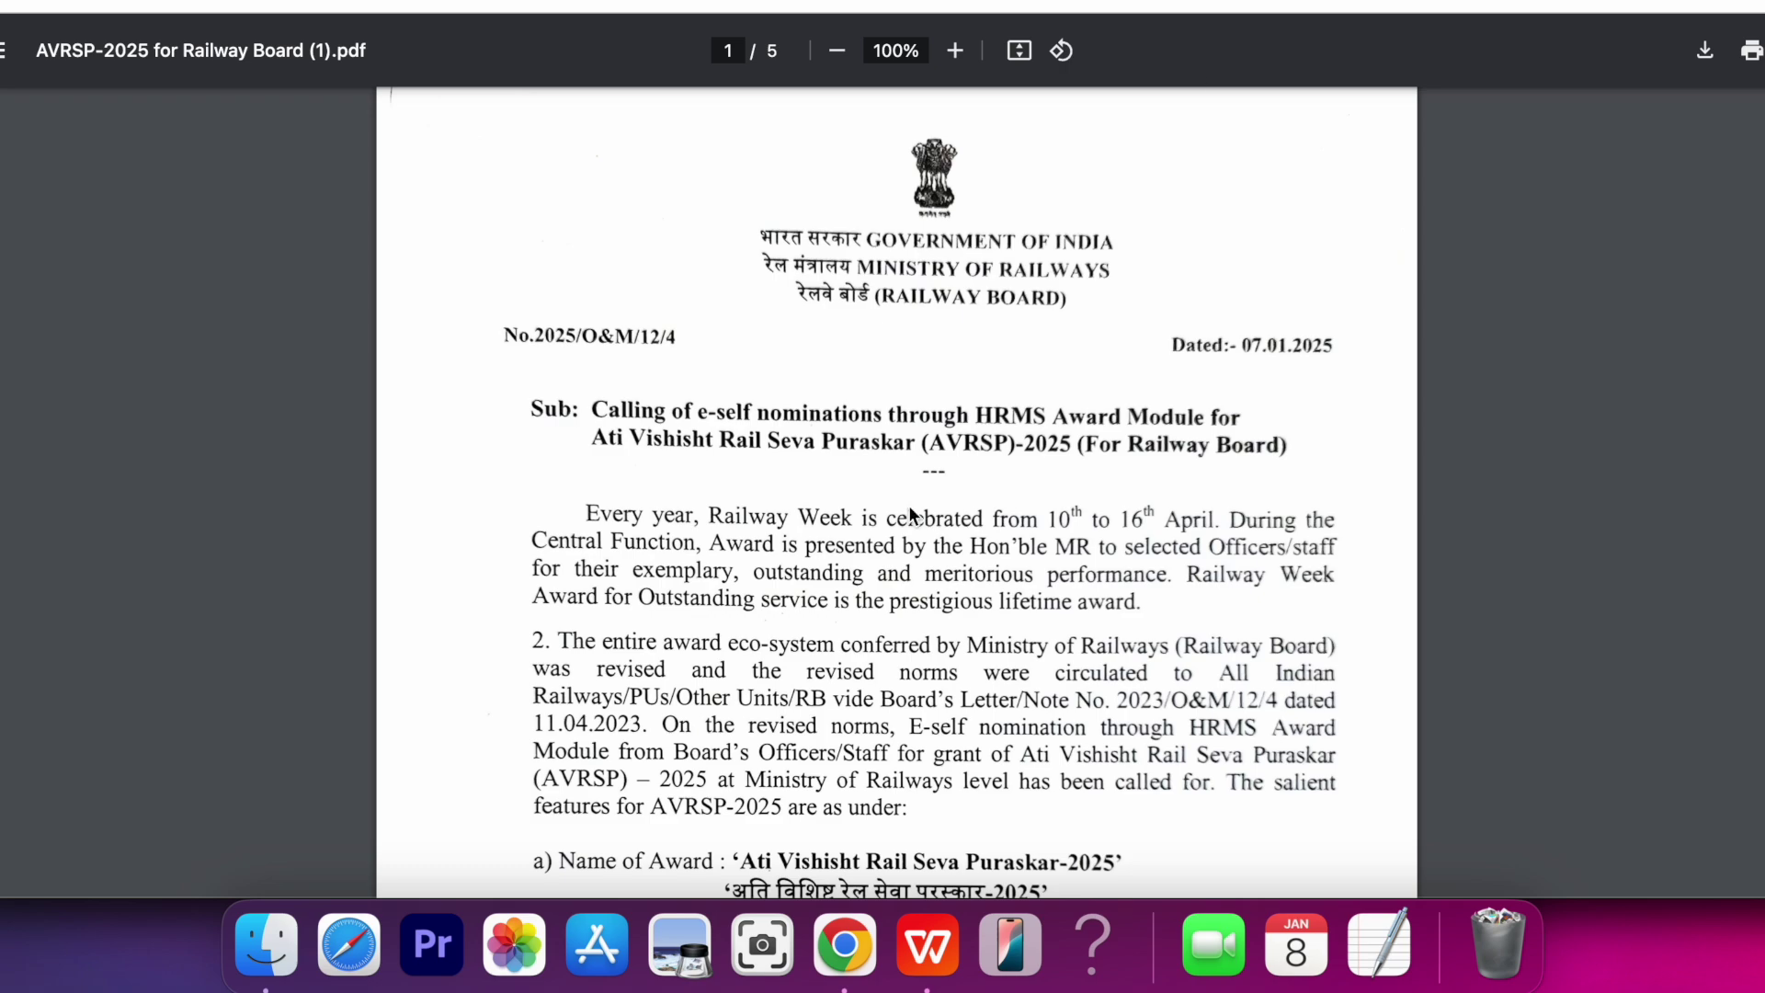
# Step: Review the AVRSP-2025 letter for Railway Board, covering the award features, submission deadline and HRMS Award Module access
pyautogui.scroll(-15, 910, 508)
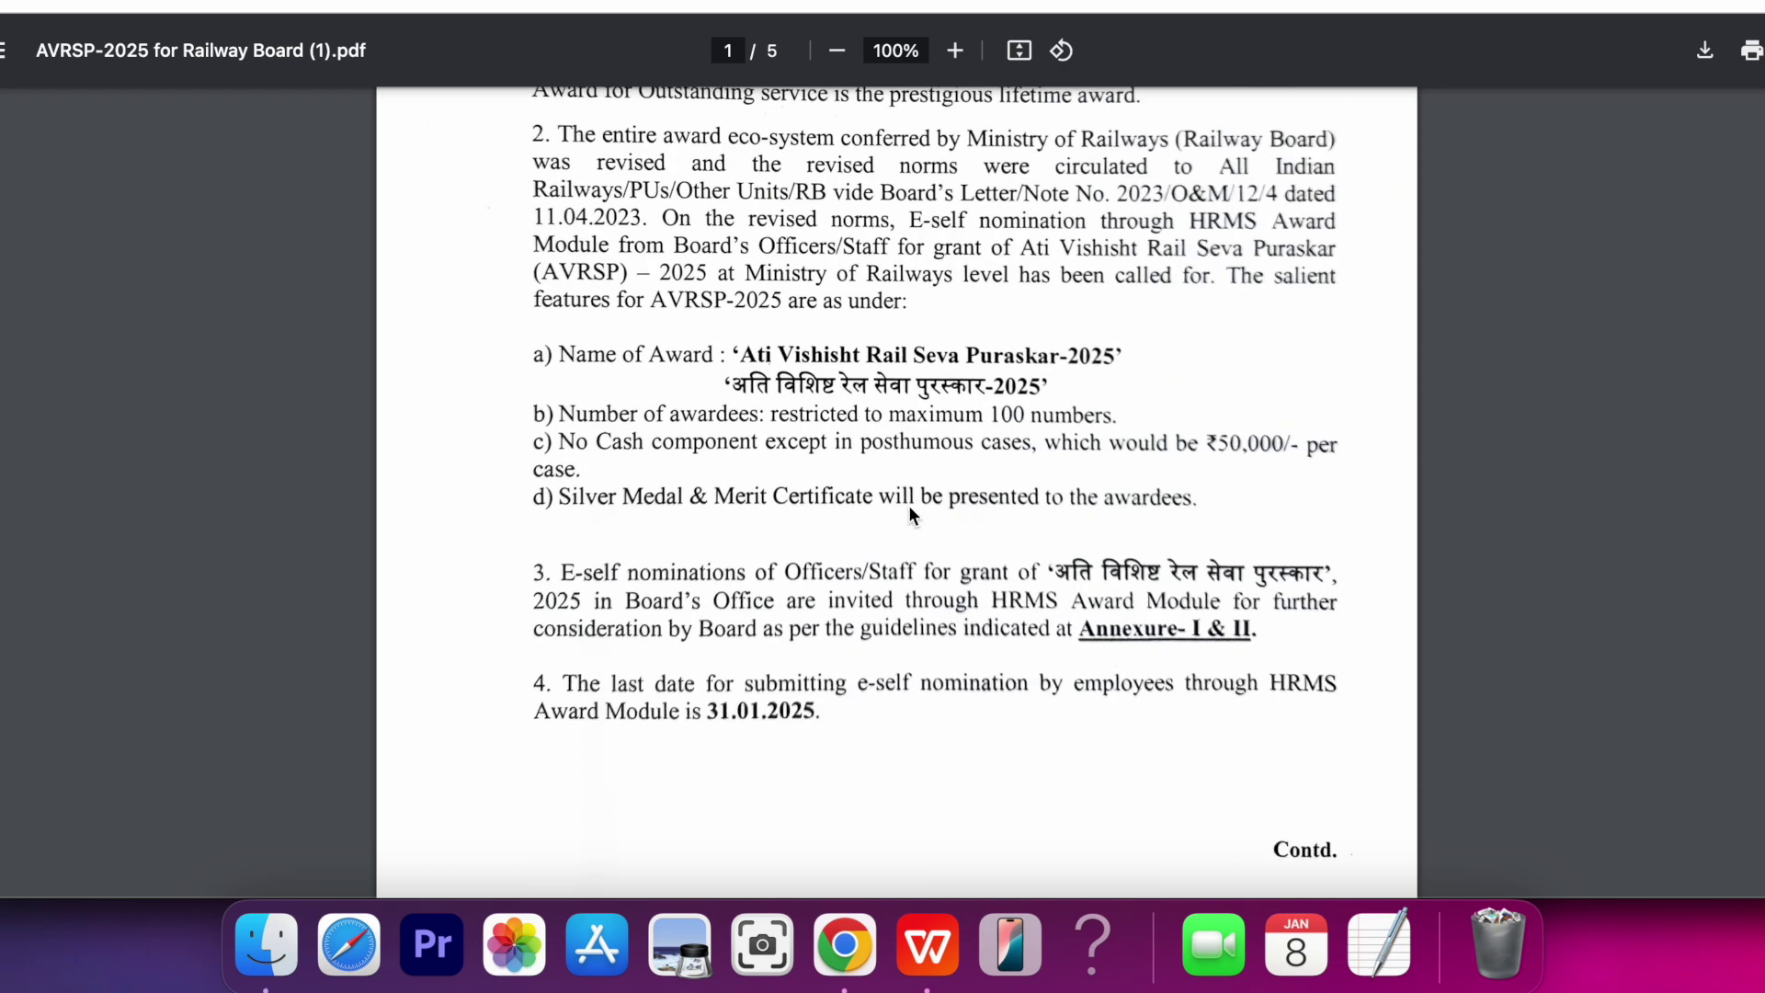
pyautogui.scroll(10, 910, 510)
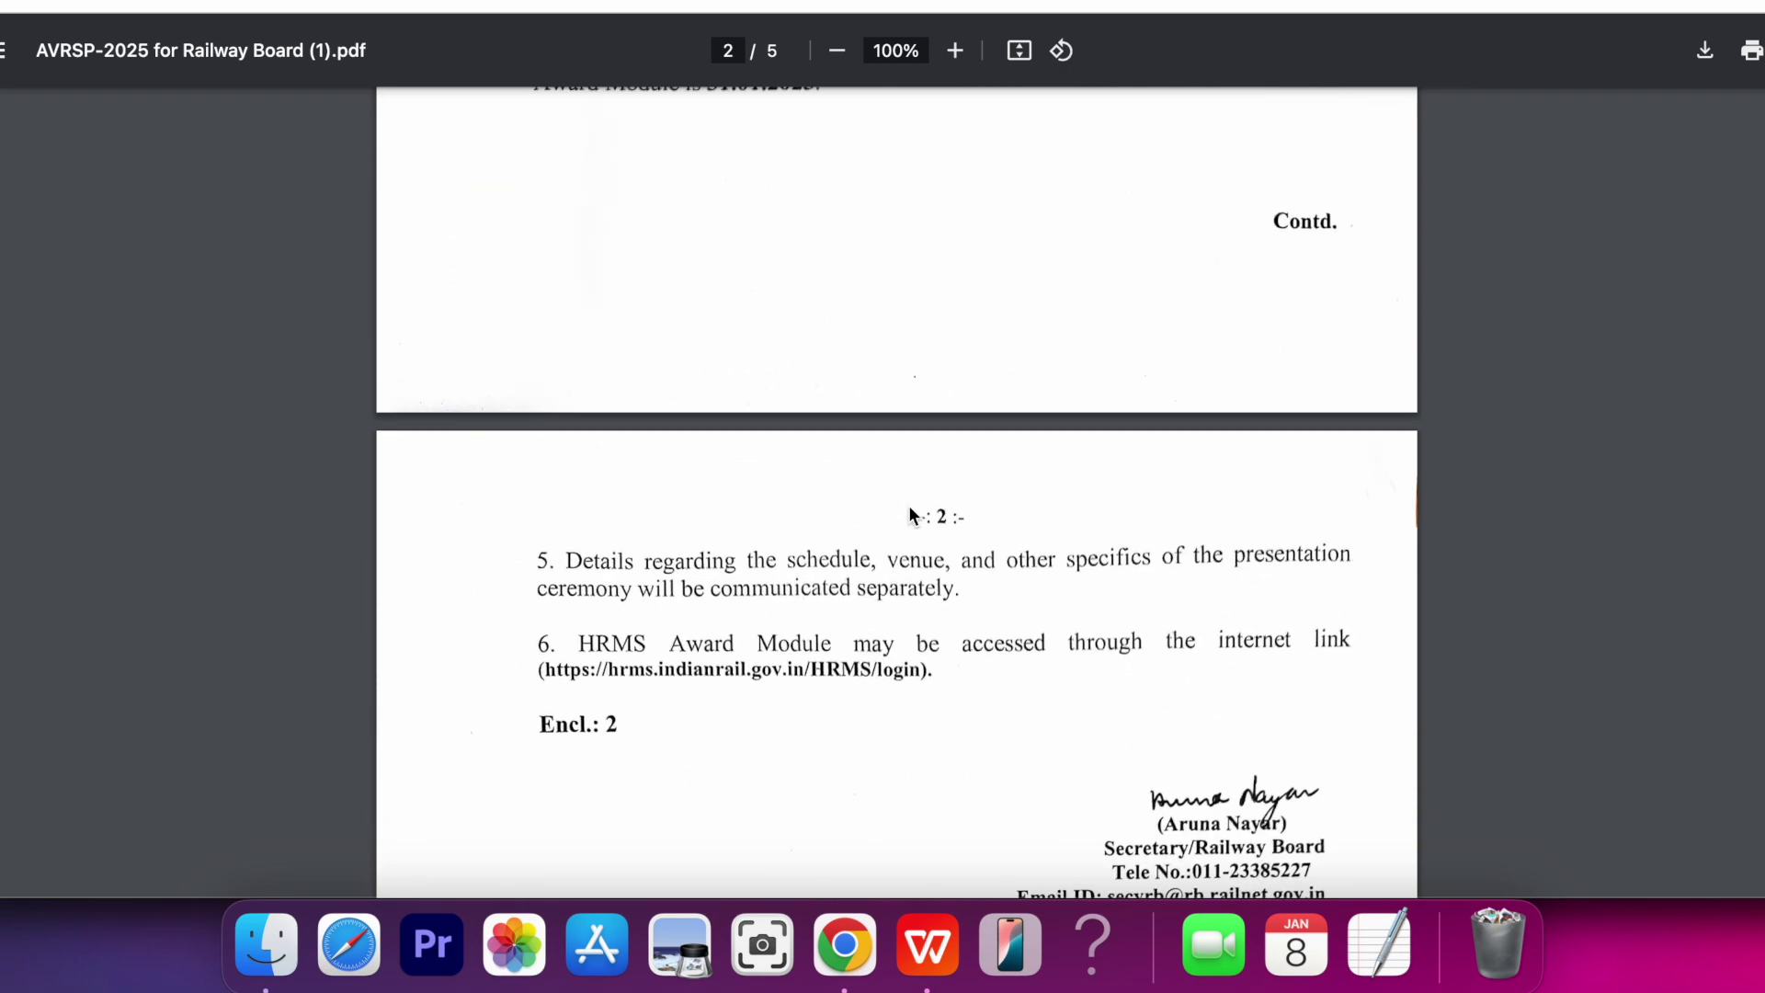
pyautogui.scroll(10, 910, 514)
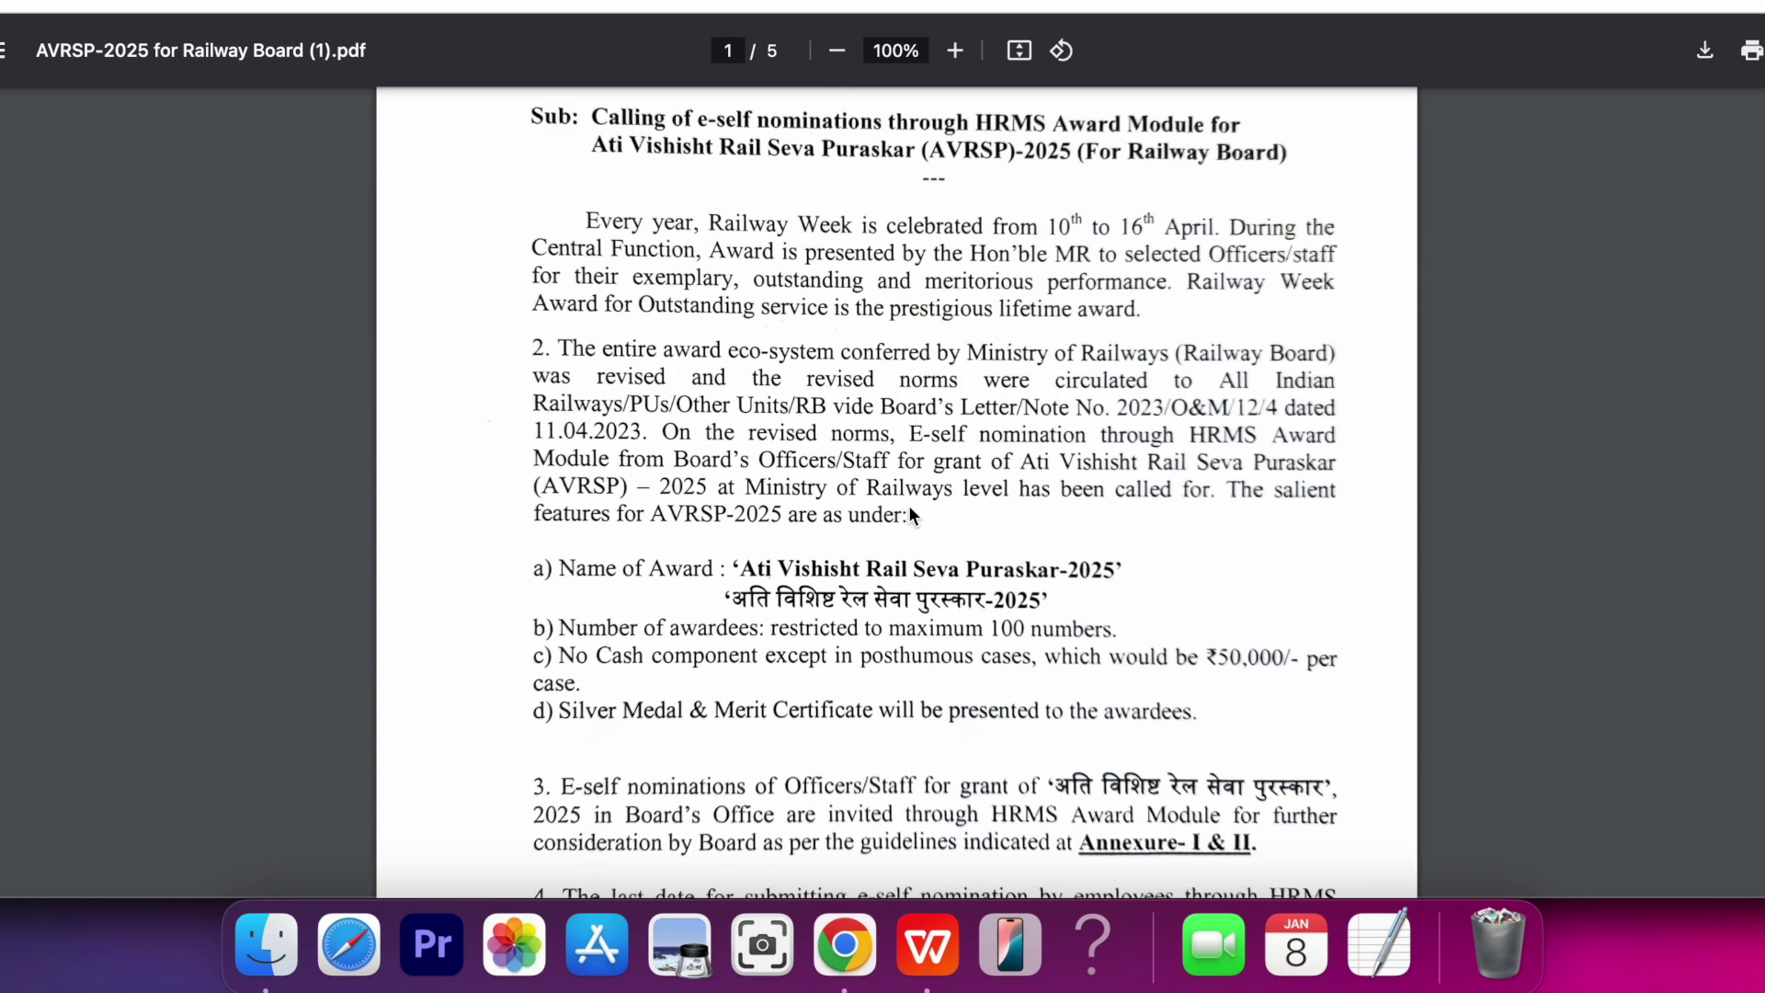
pyautogui.scroll(-15, 910, 514)
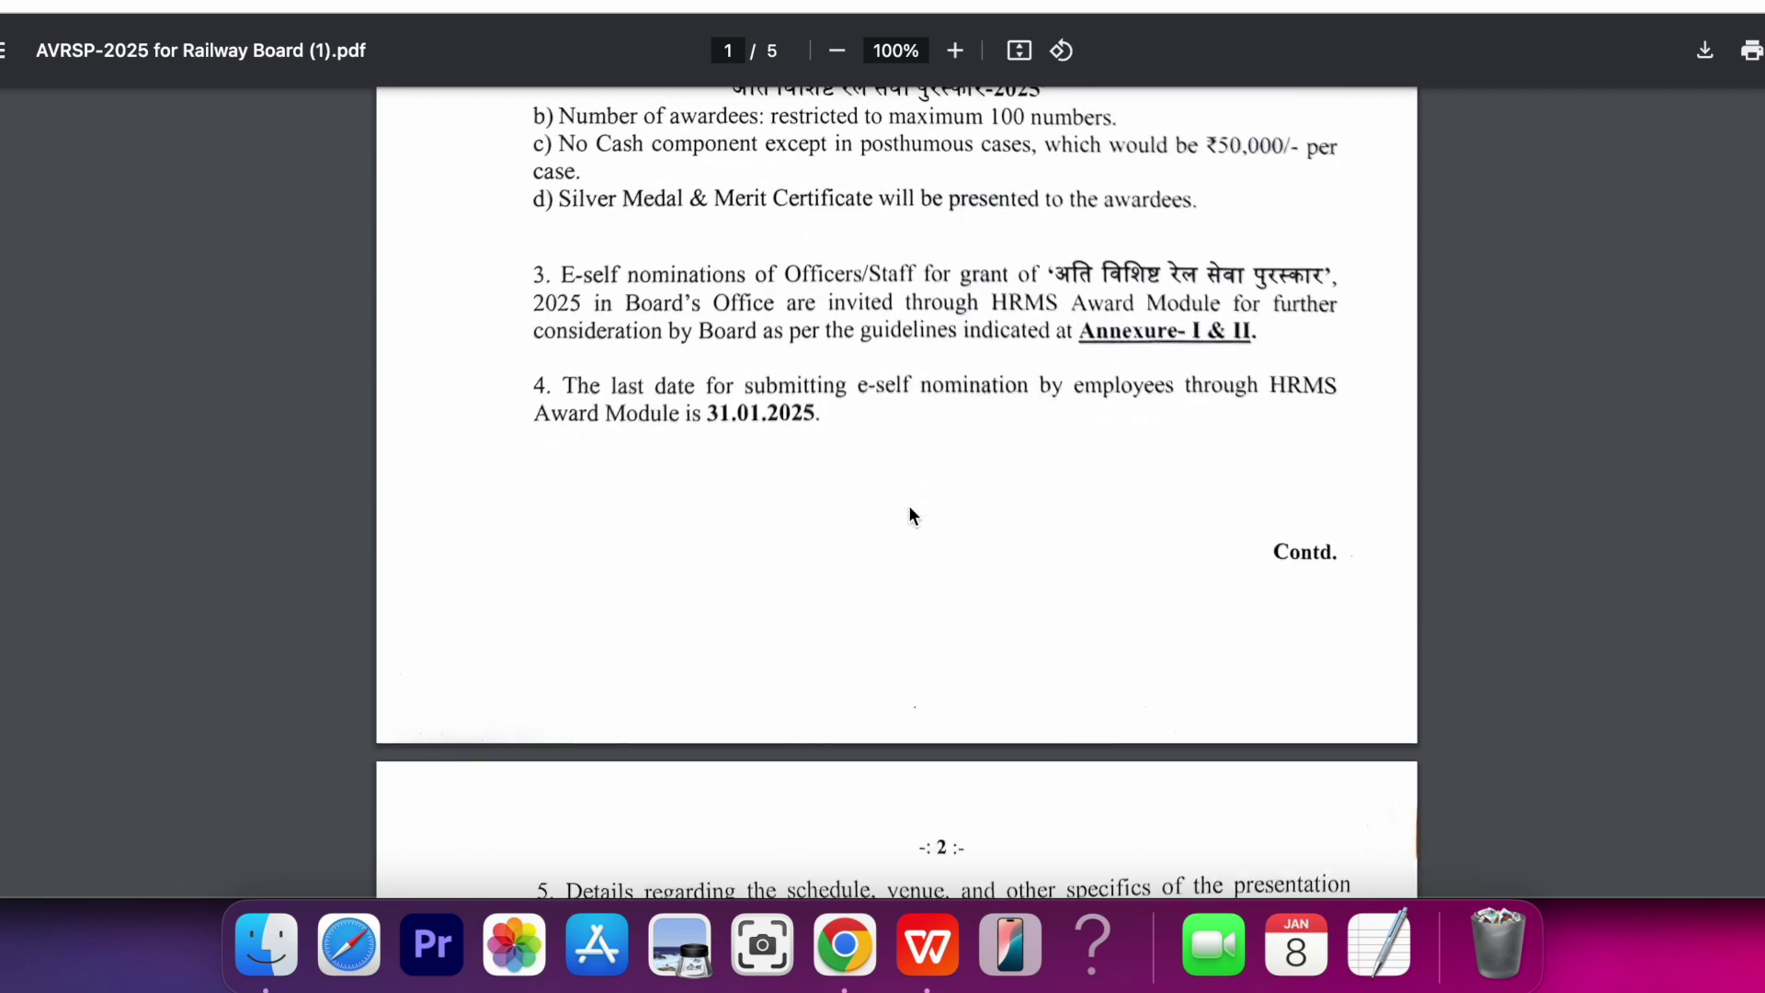
pyautogui.scroll(6, 910, 514)
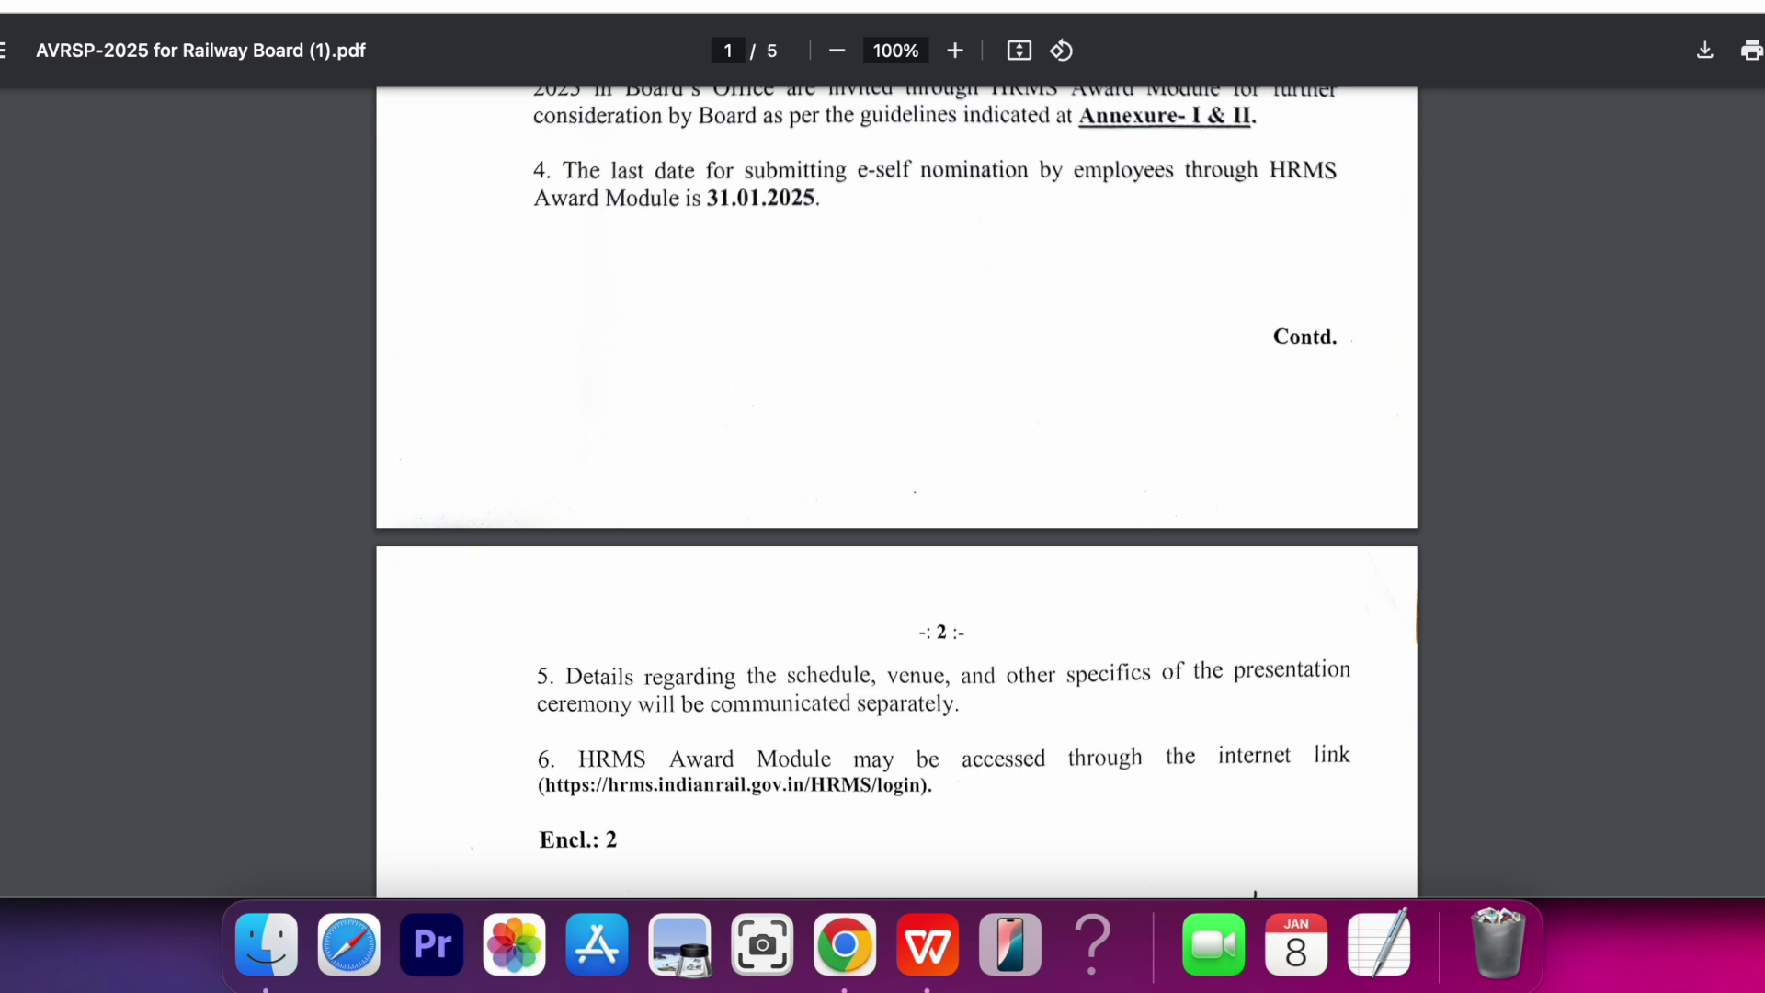
# Step: Read the citation and staff eligibility guidelines on page 3 of the AVRSP-2025 for Railway Board document
pyautogui.hotkey('ctrl', 'Tab')
pyautogui.scroll(10, 896, 492)
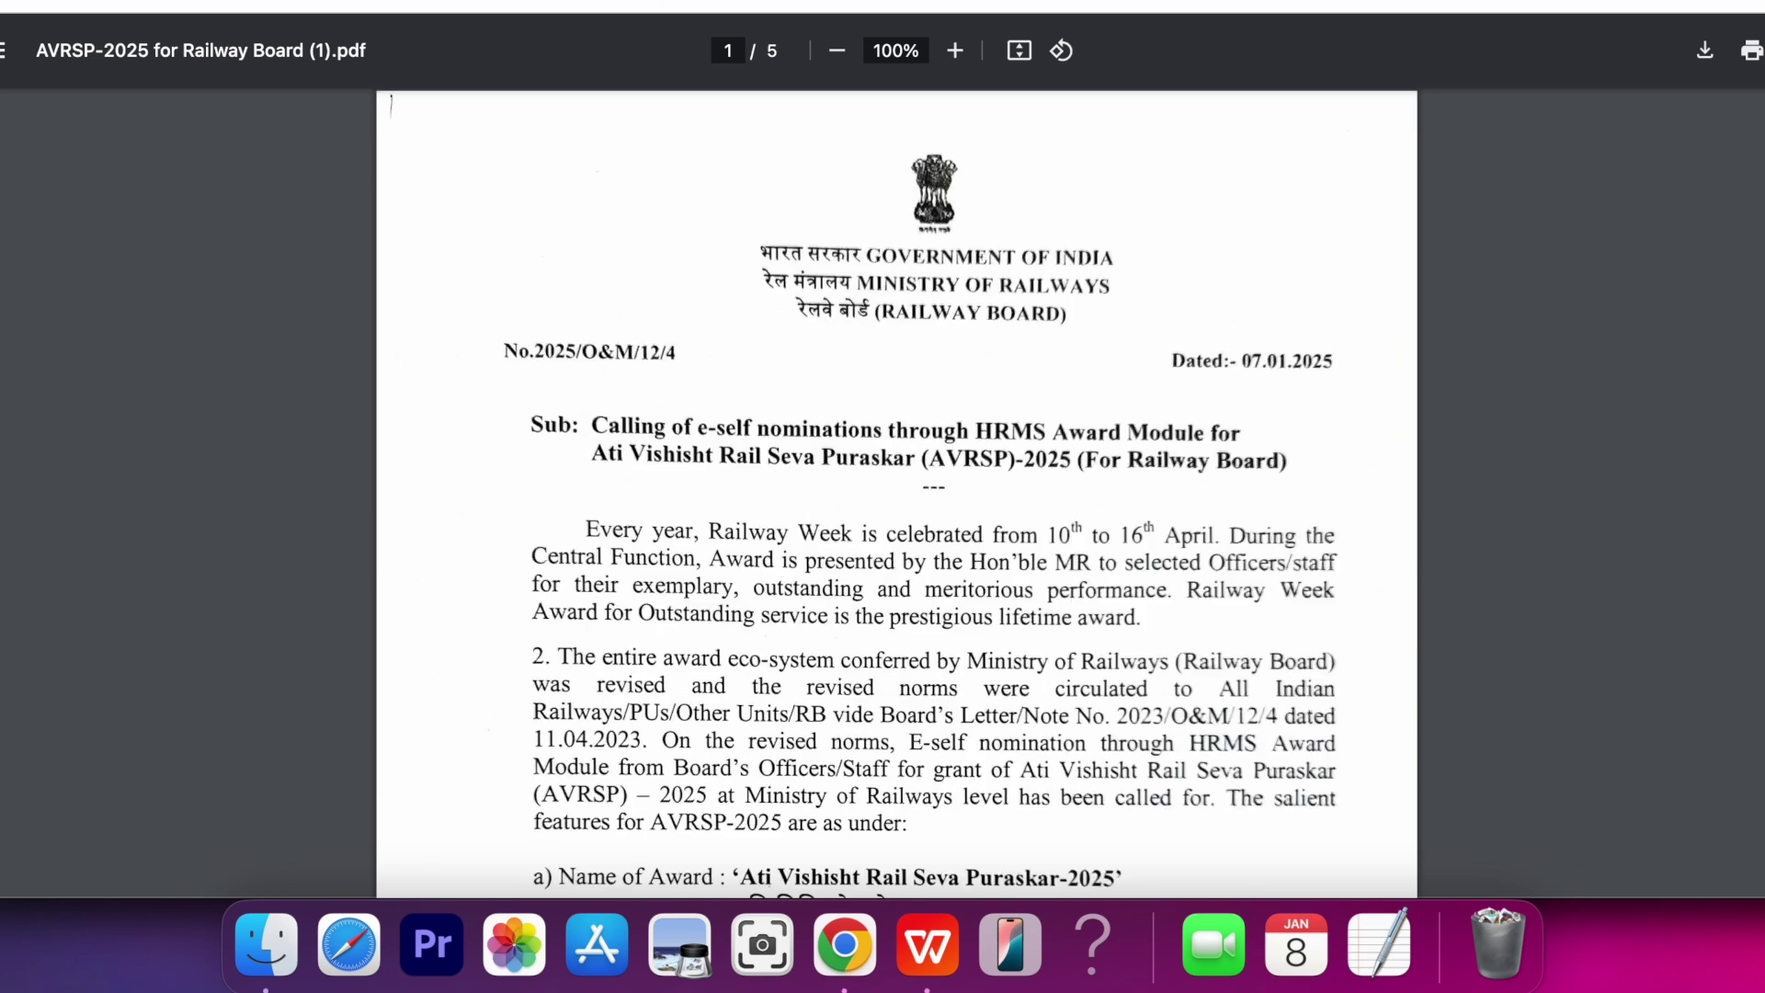
pyautogui.scroll(-15, 875, 642)
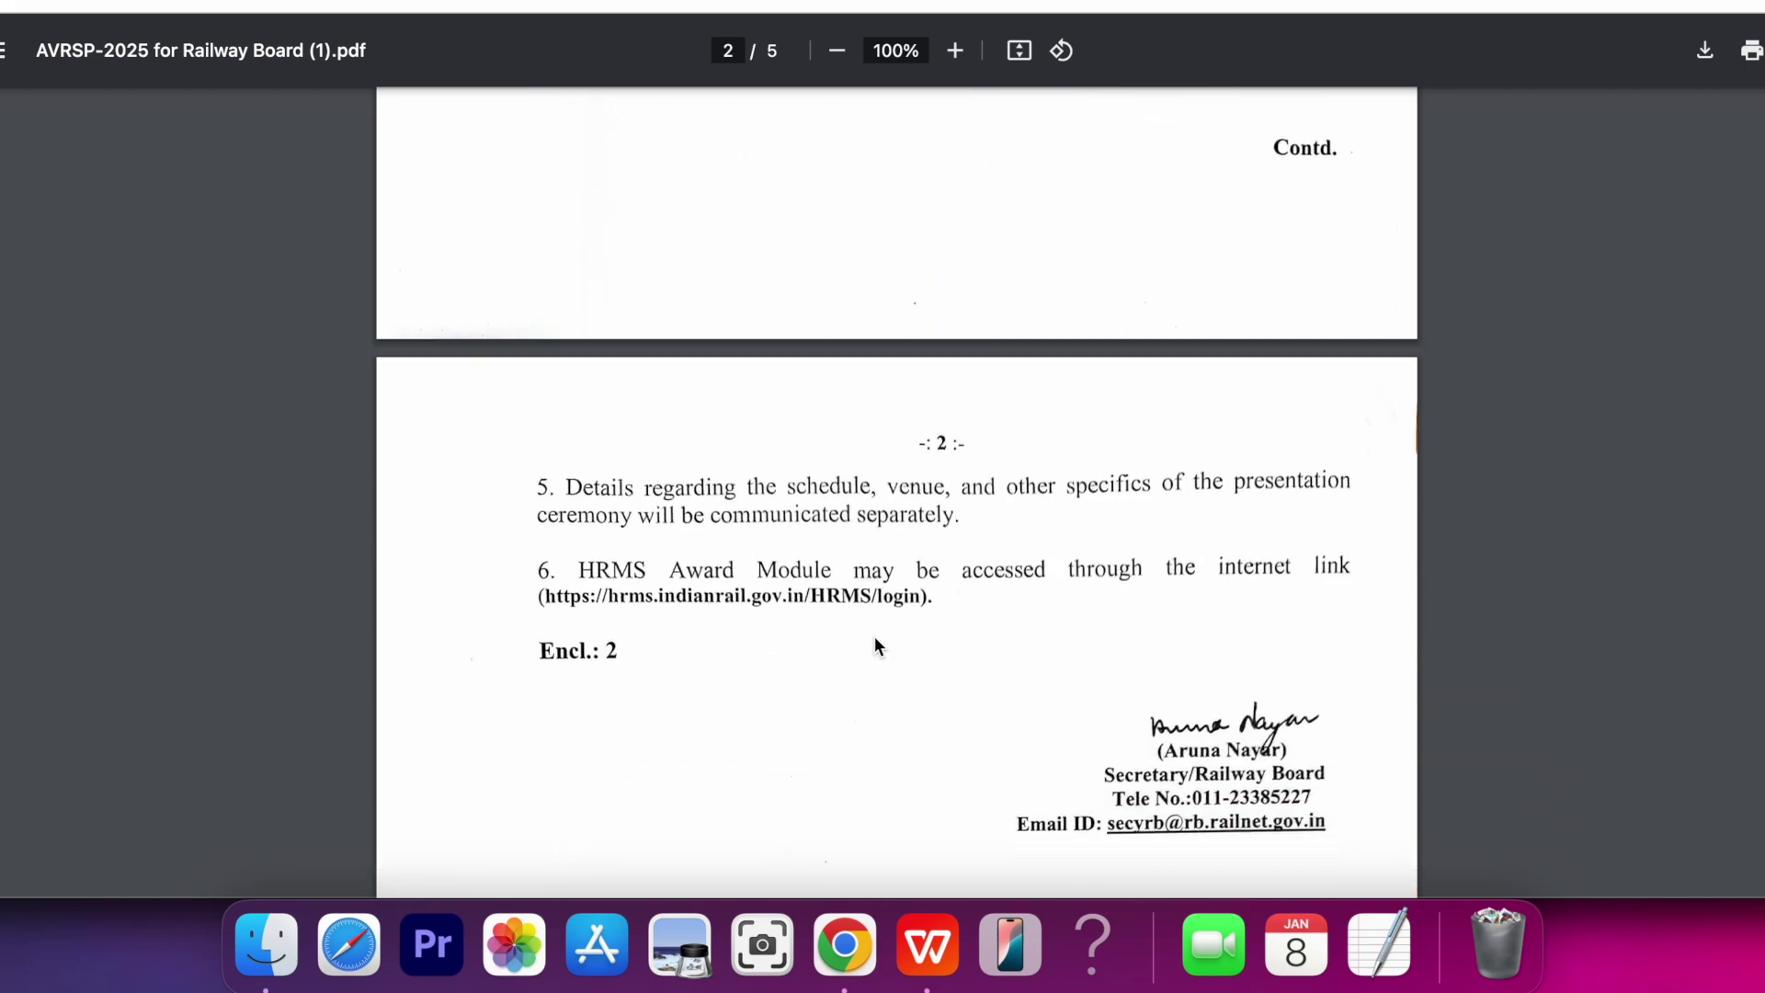
pyautogui.scroll(-15, 875, 638)
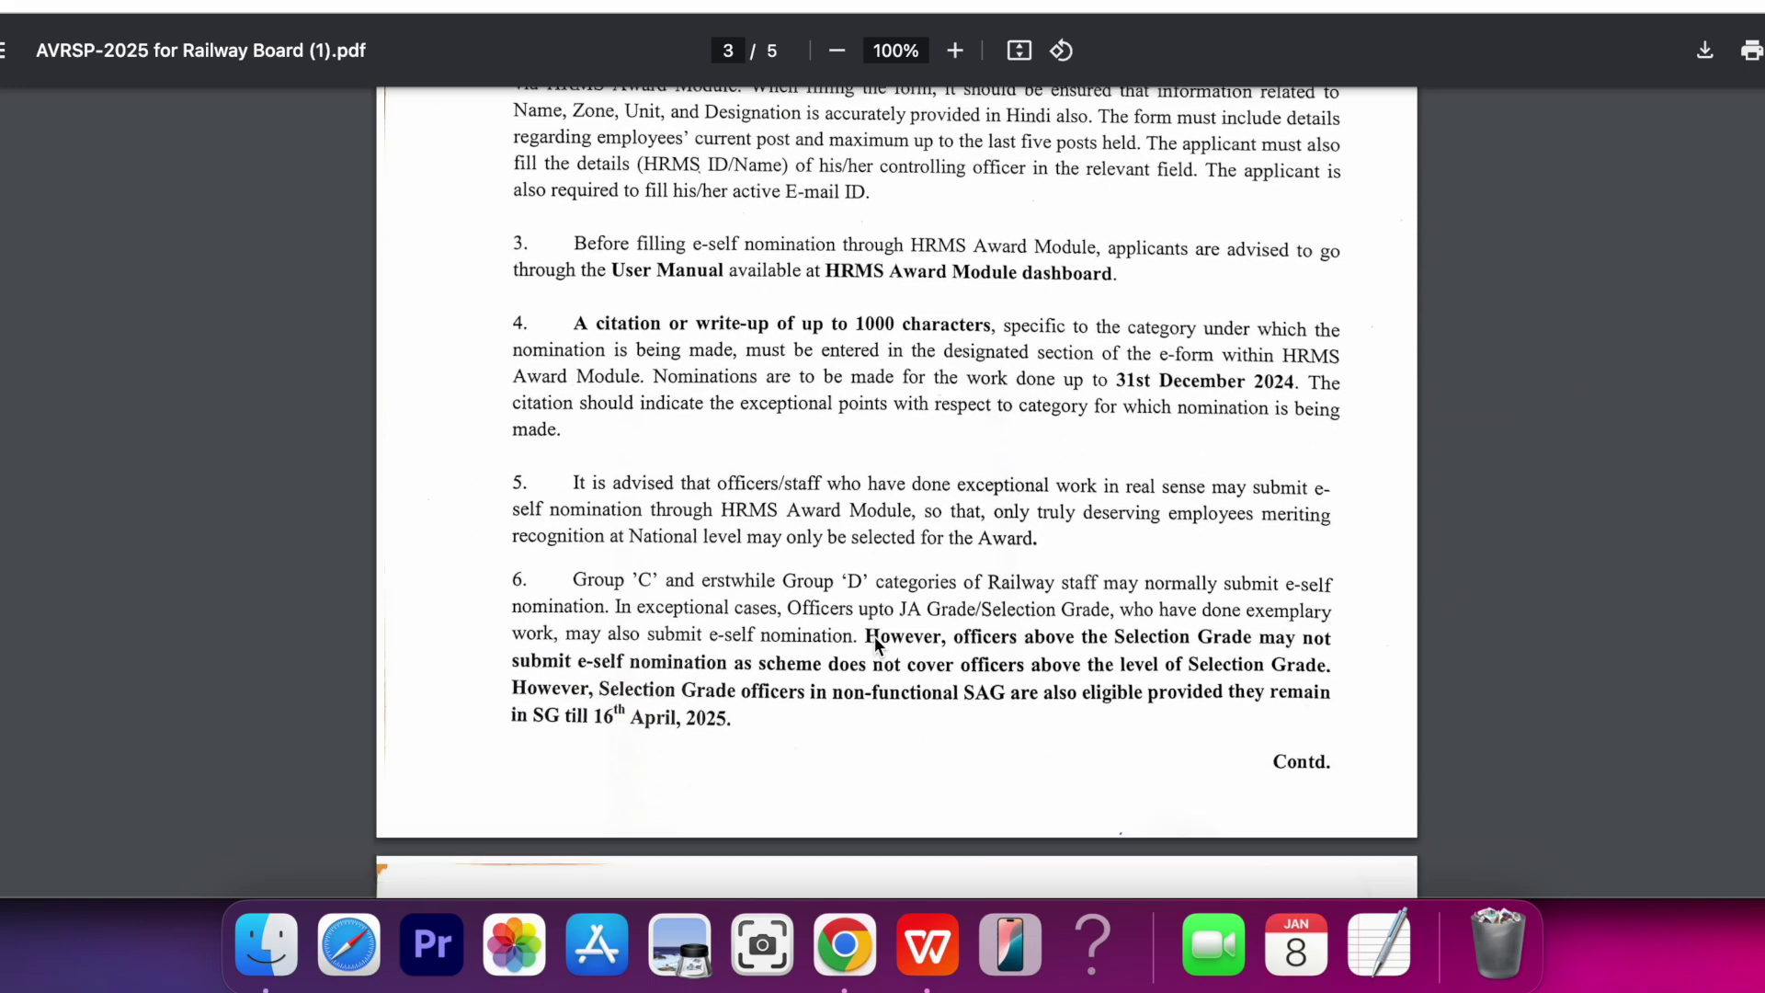
pyautogui.scroll(-5, 875, 636)
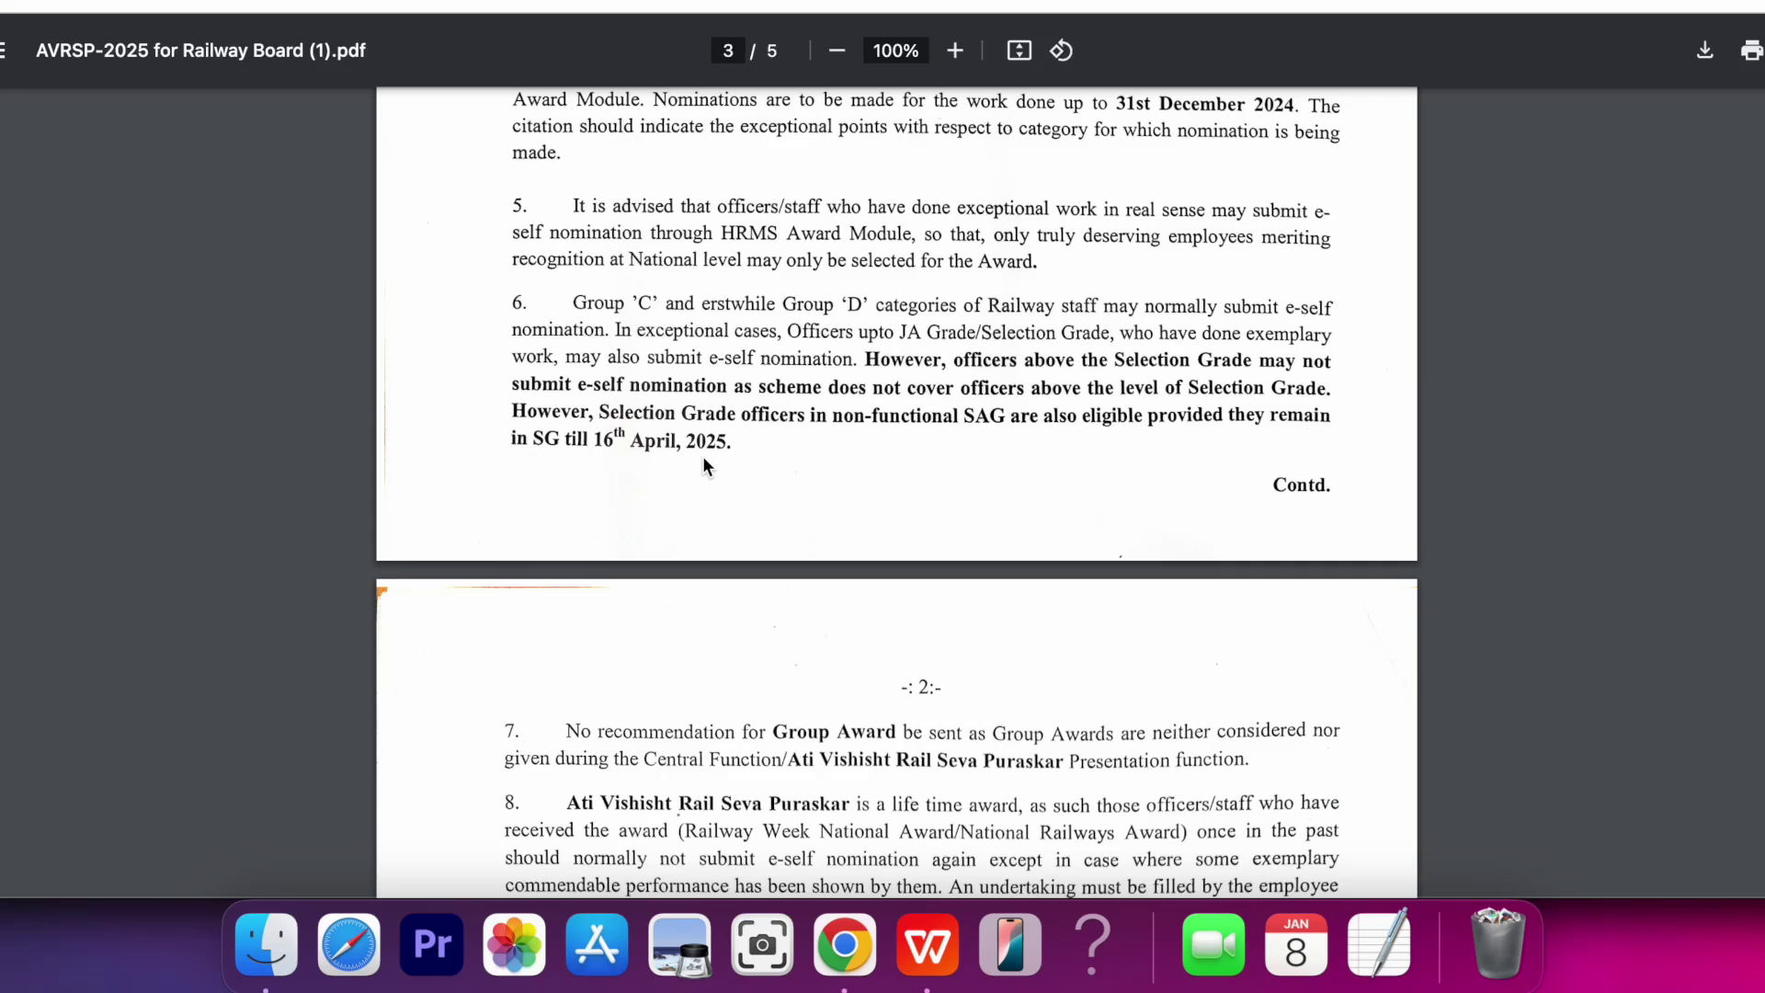
pyautogui.scroll(3, 702, 456)
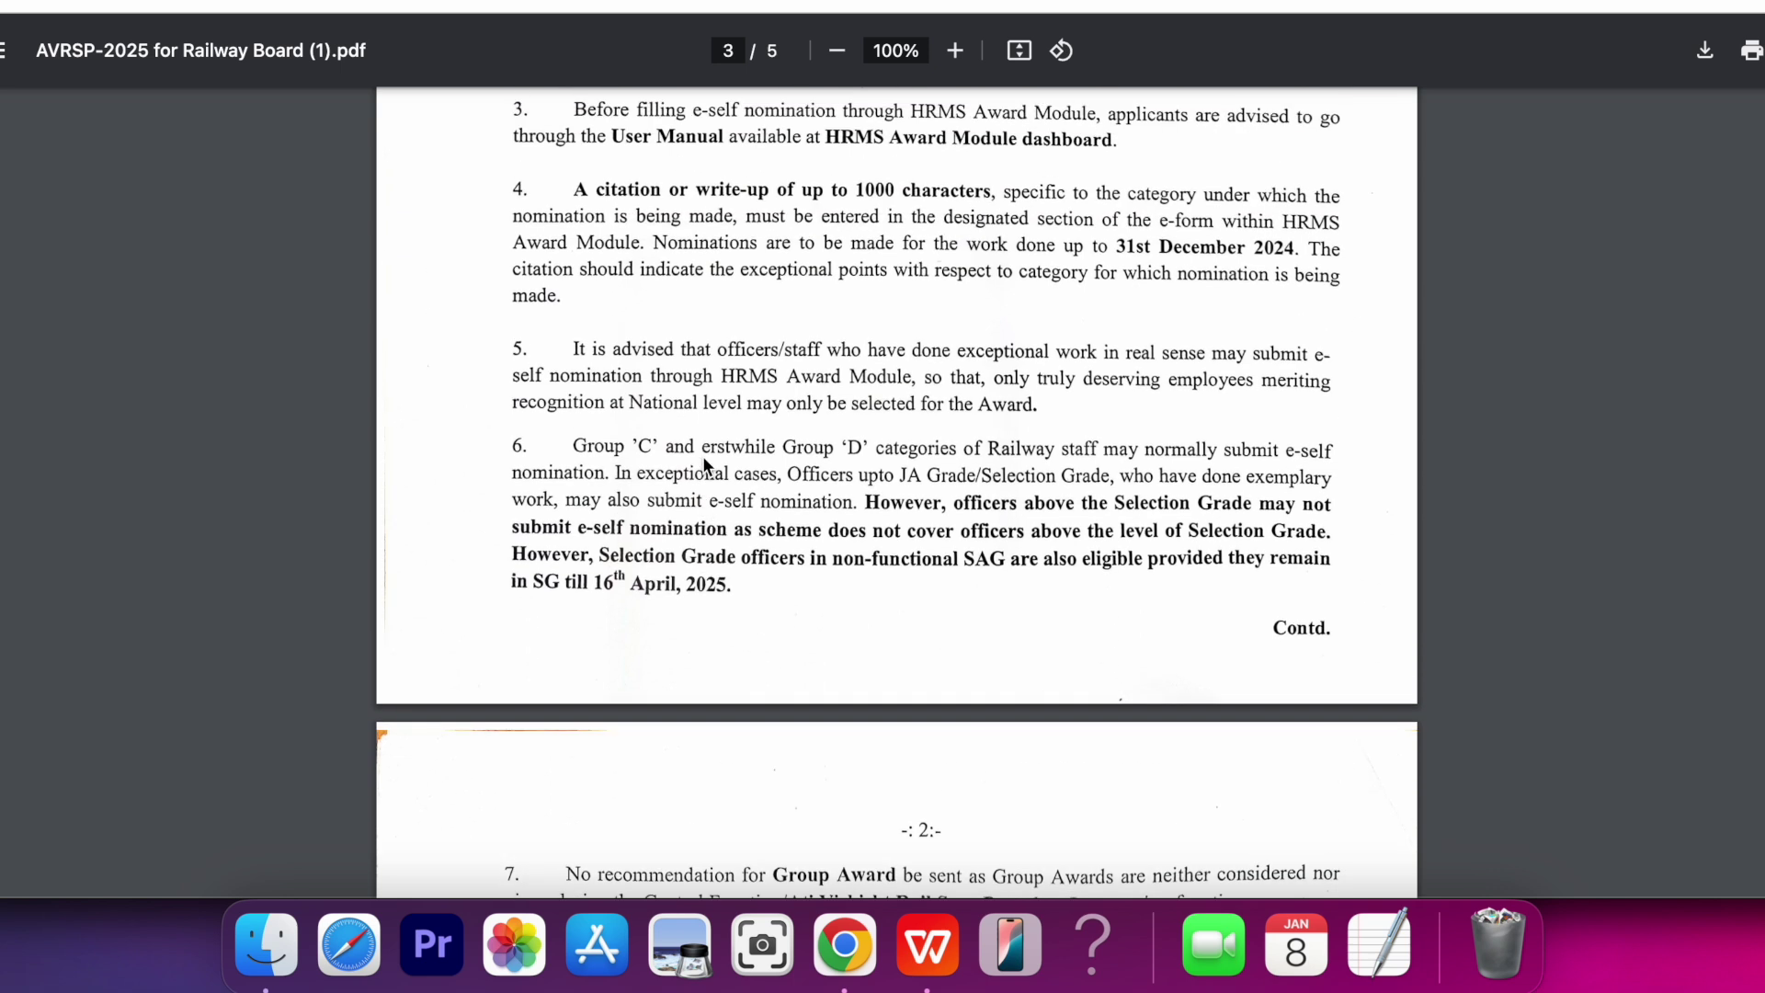